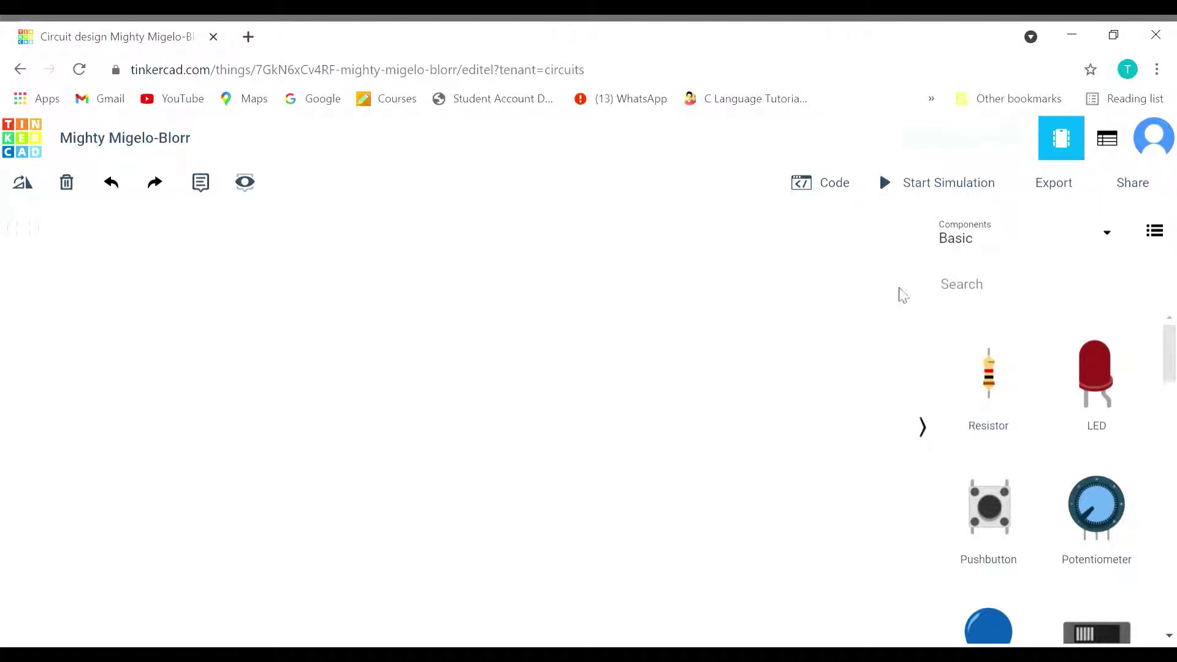
Search the components for 'bread' and place a full-size breadboard on the canvas
click(973, 308)
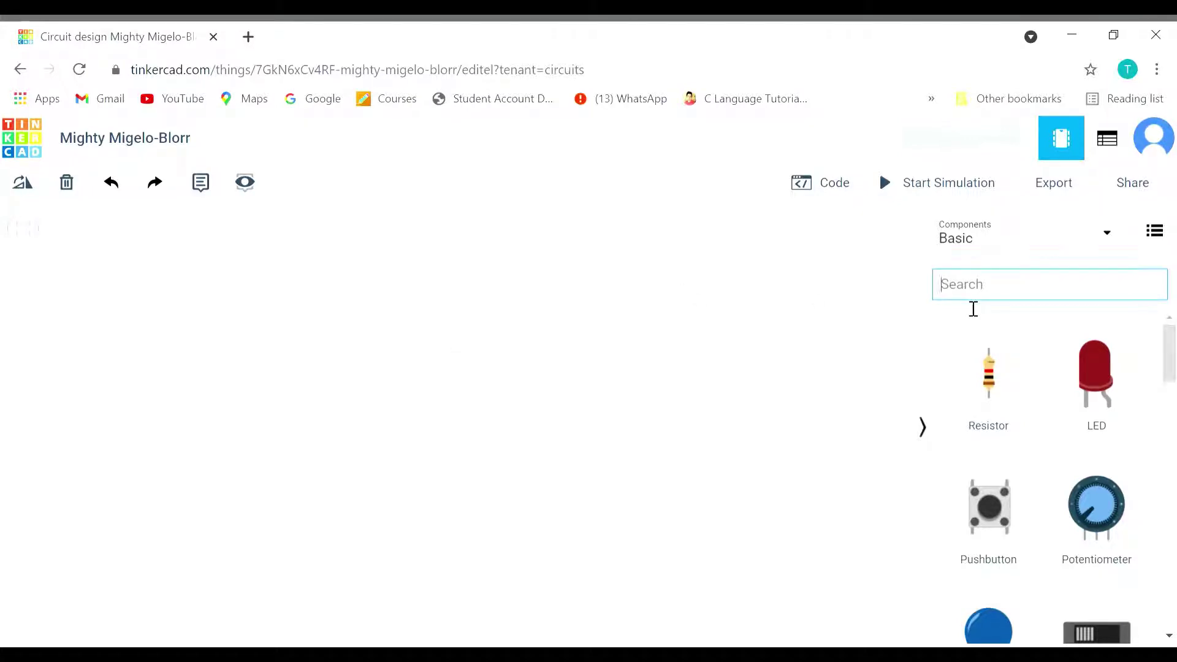
text(btread)
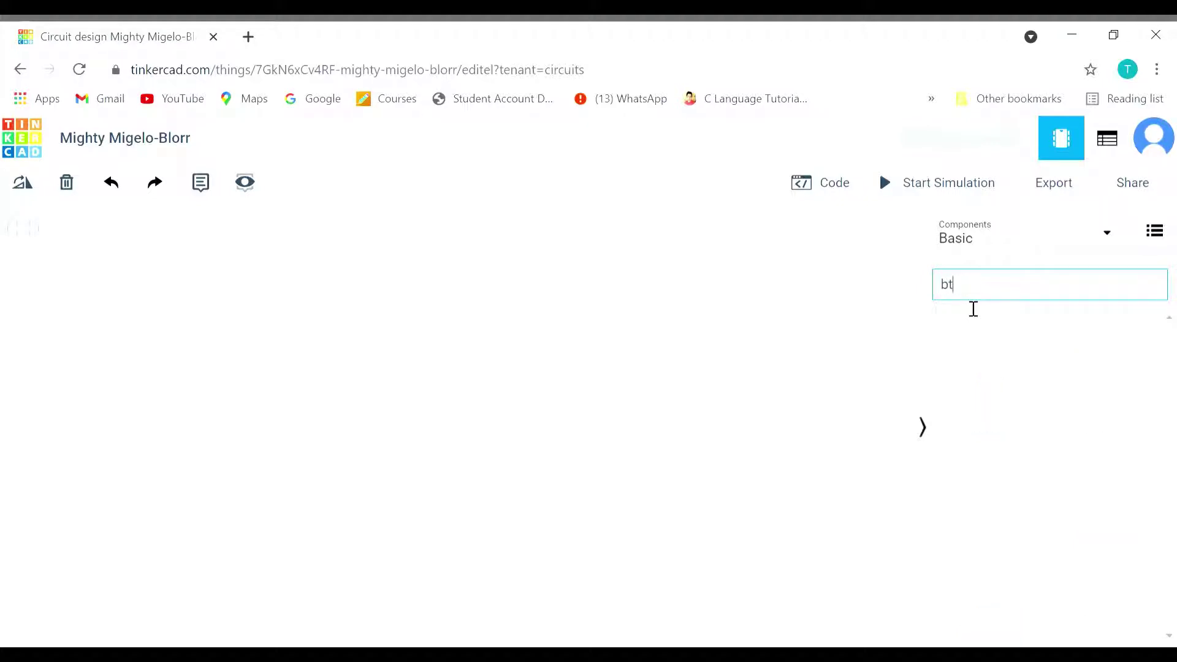
key(BackSpace)
text(read)
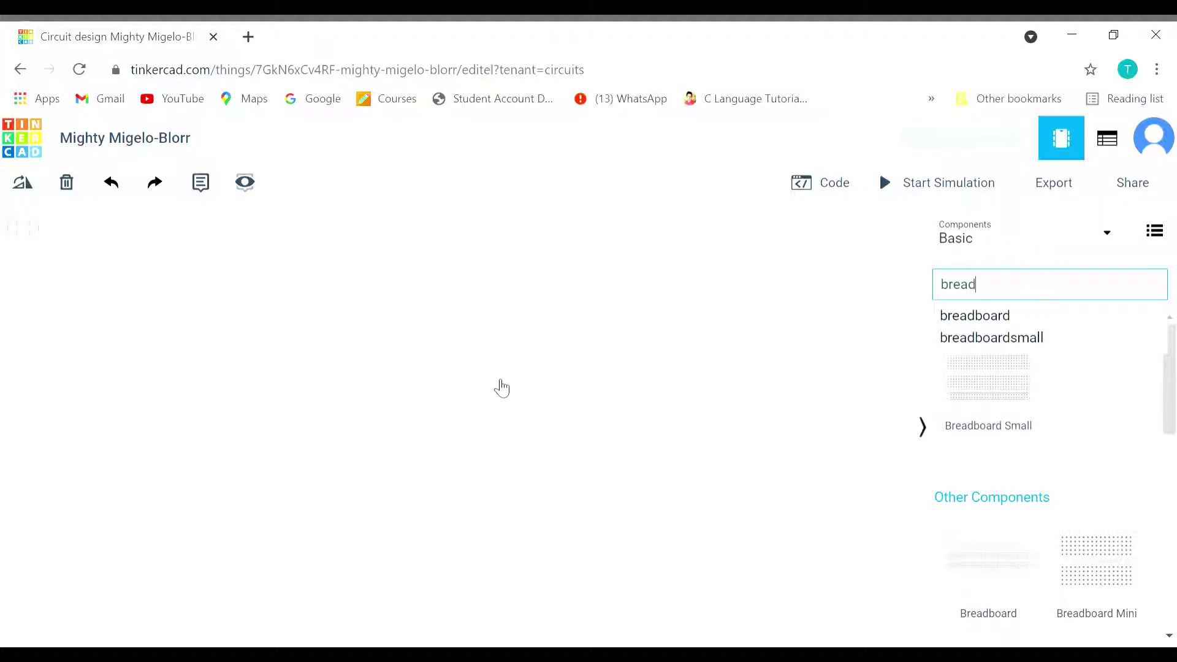
drag(502, 387, 484, 429)
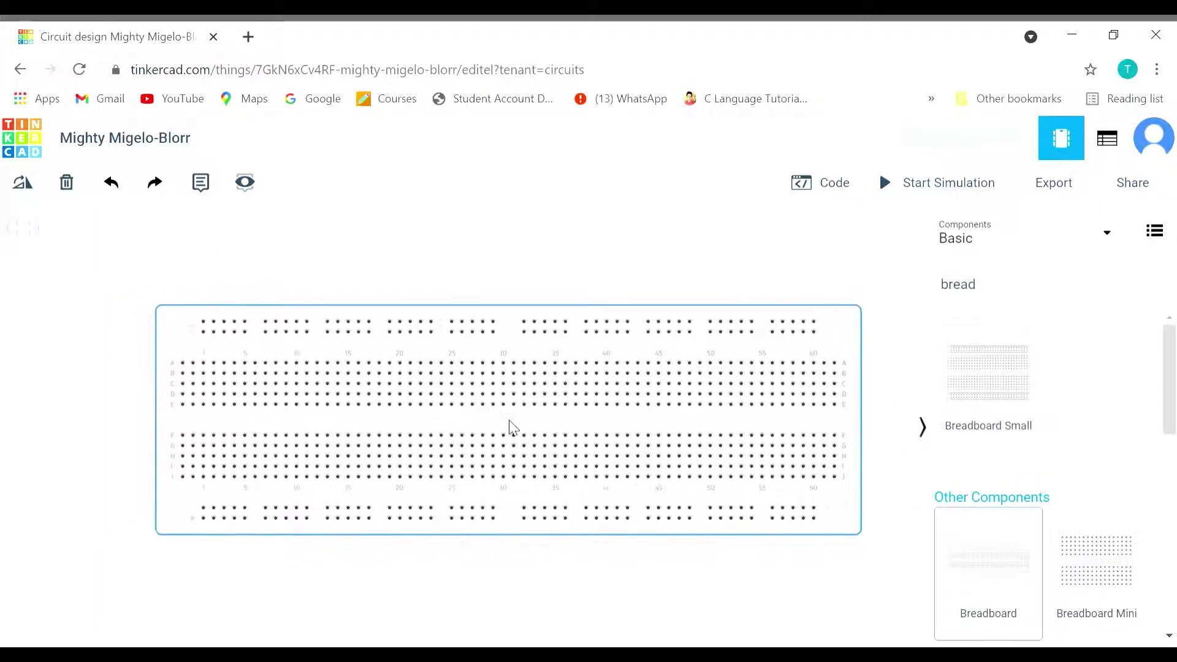
Search for 'power' and place a Power Supply to the left of the breadboard
click(1062, 293)
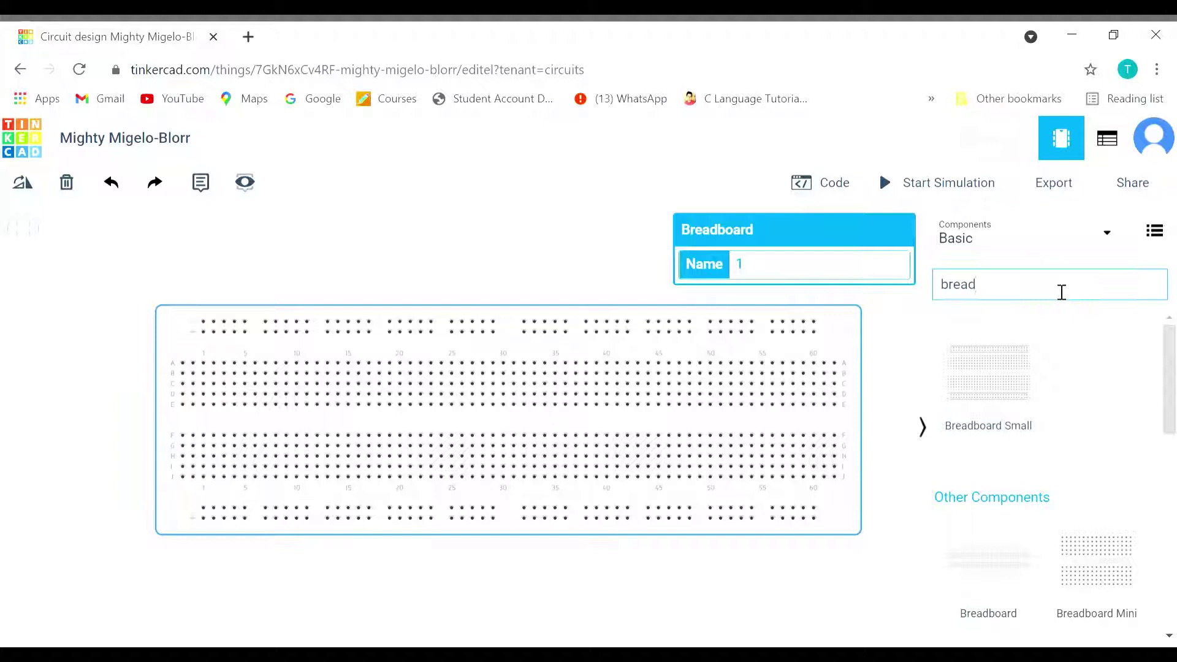
key(BackSpace)
key(BackSpace)
key(BackSpace)
key(BackSpace)
key(BackSpace)
text(power)
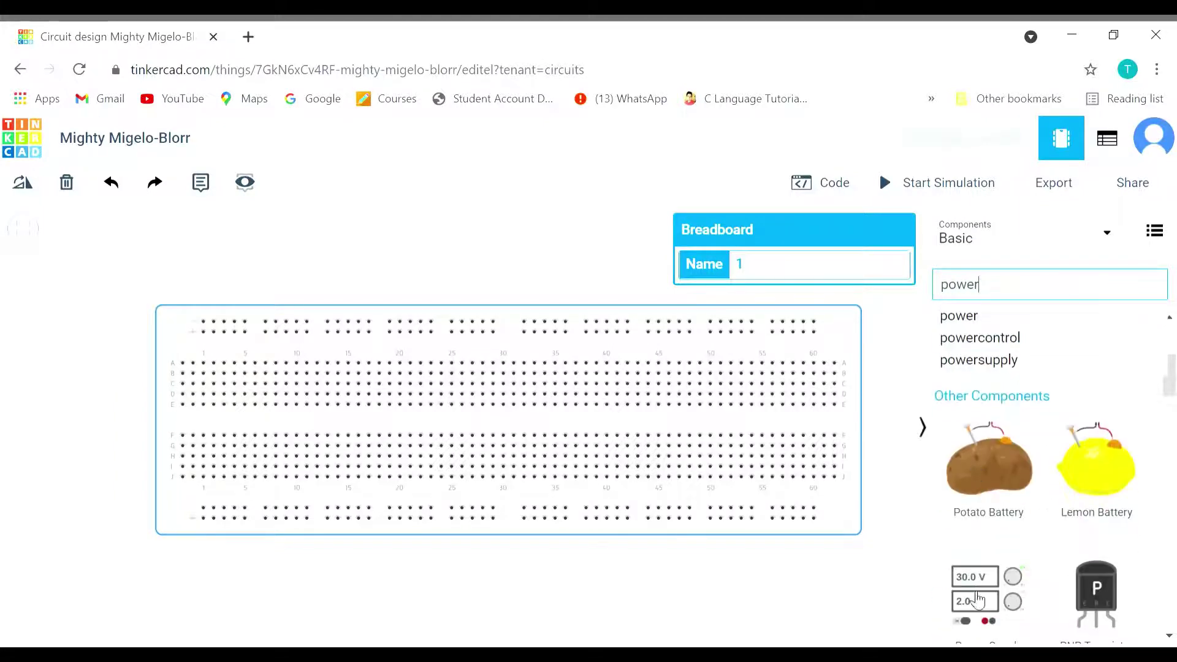
drag(978, 599, 88, 390)
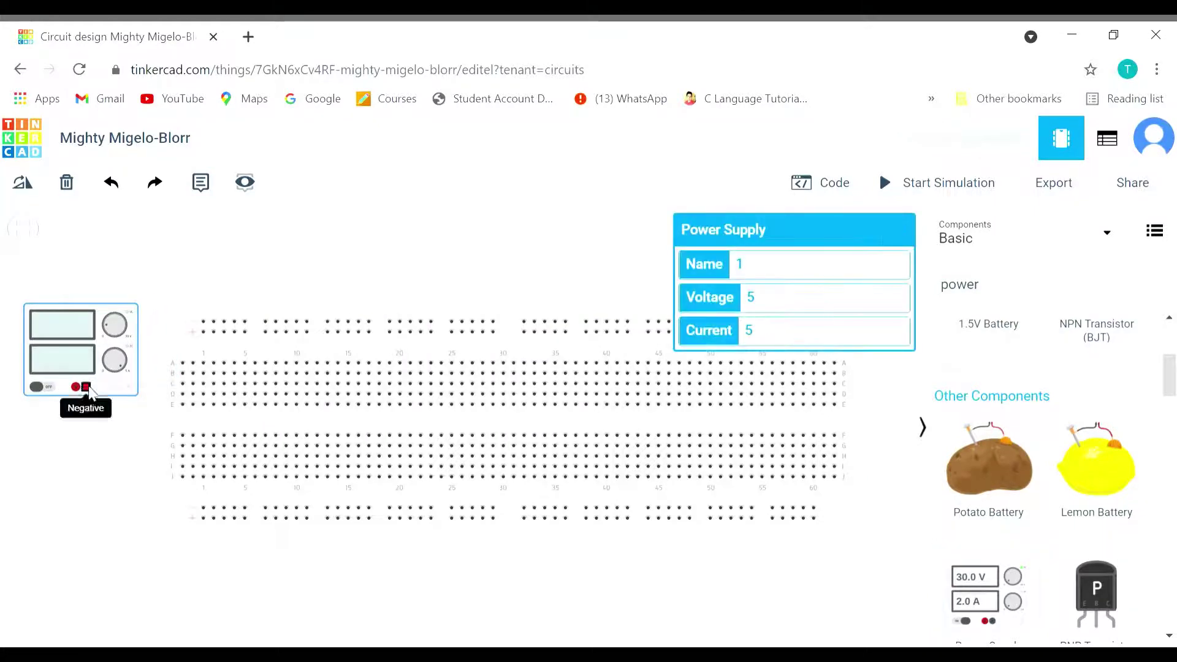
Wire the power supply's negative and positive terminals to the breadboard's bottom rails
click(86, 387)
click(203, 508)
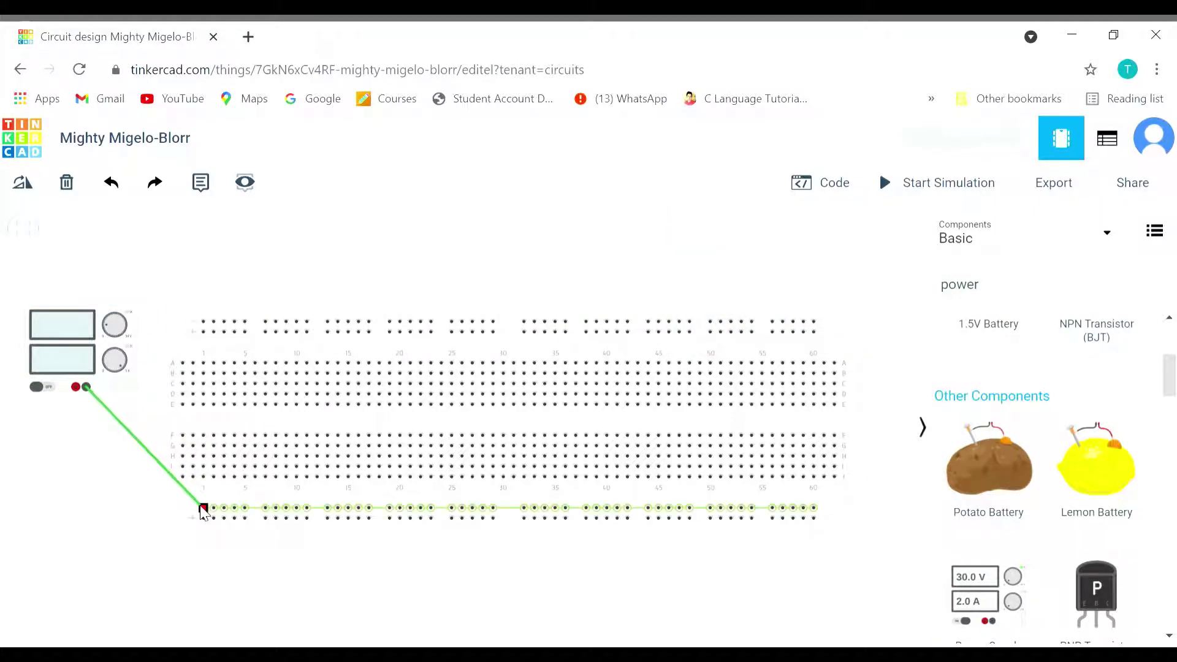
click(204, 507)
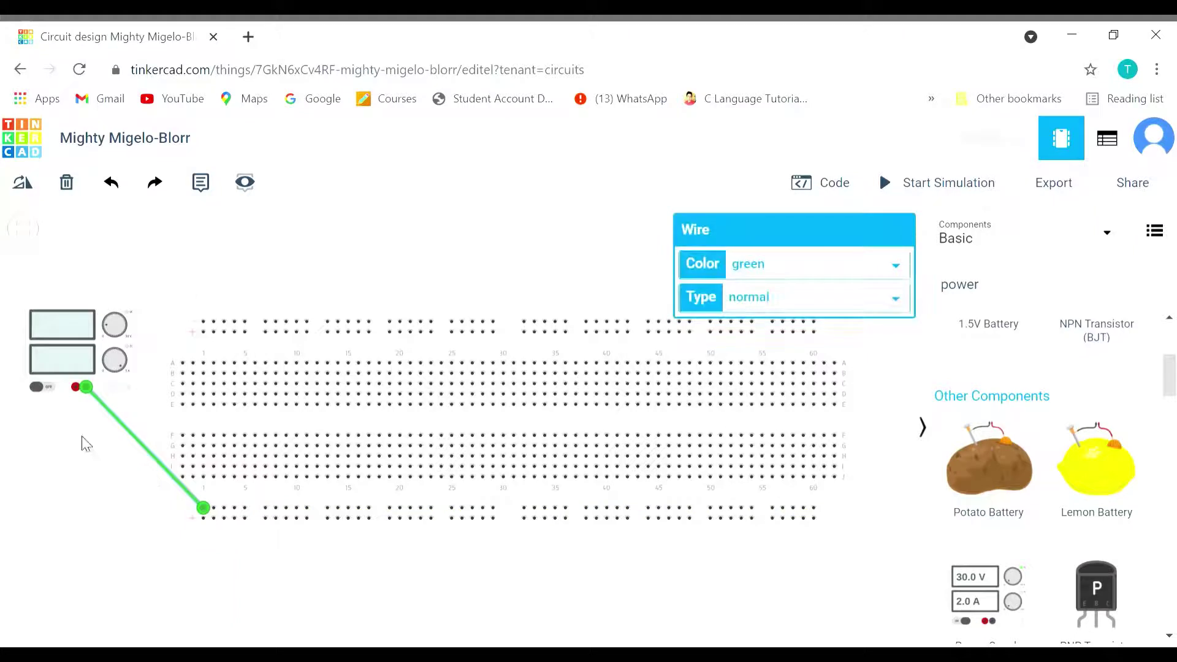
click(75, 387)
click(204, 518)
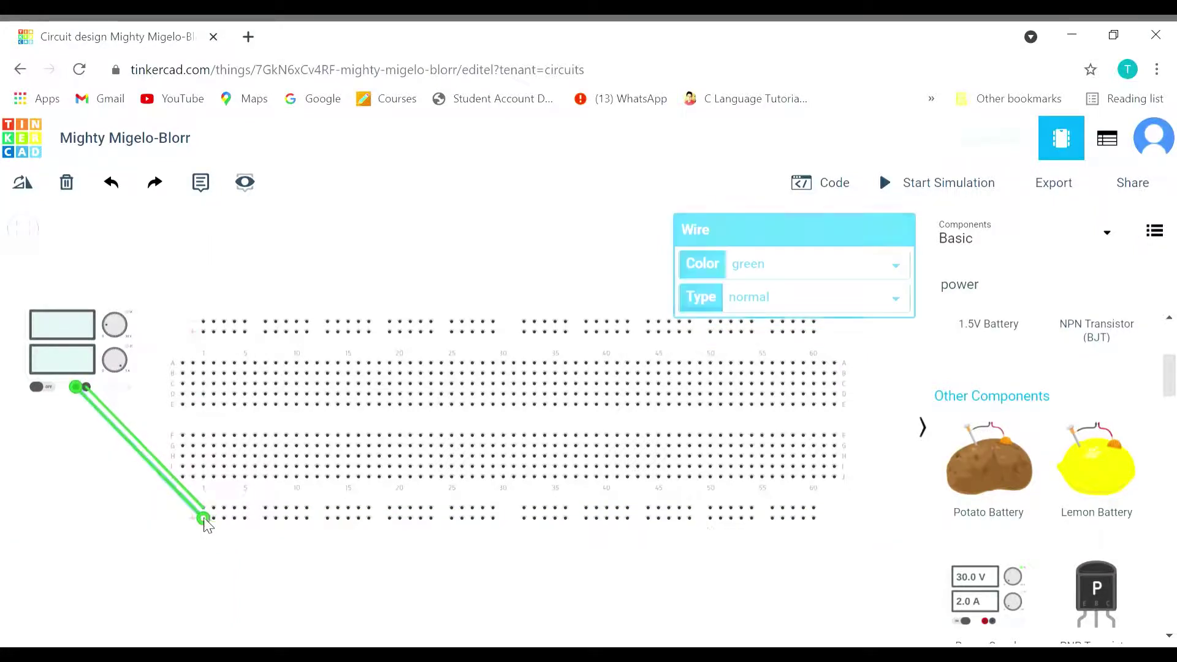
Bridge both bottom rails up to the top rails with two vertical wires
click(214, 508)
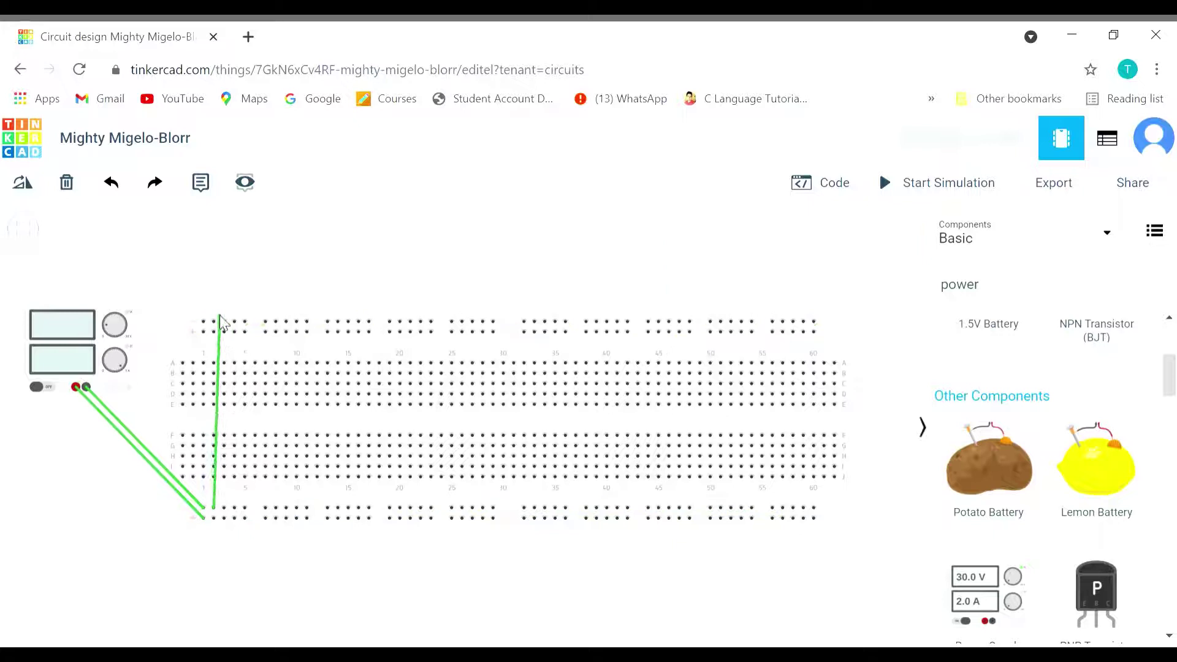
click(214, 322)
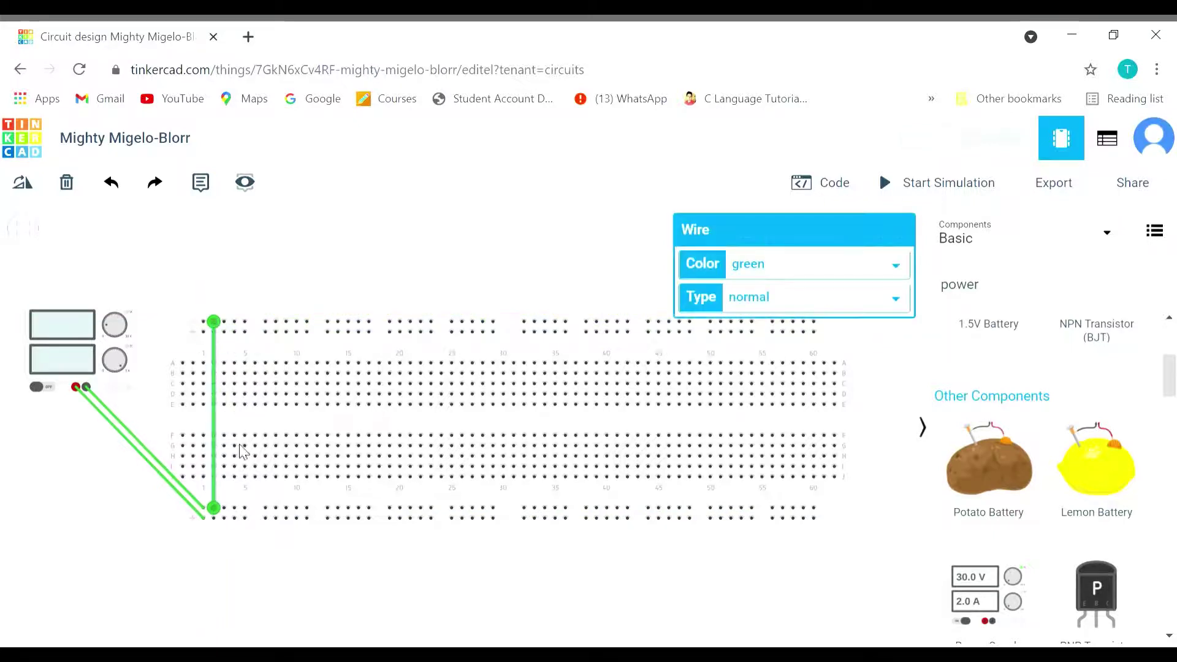
click(224, 513)
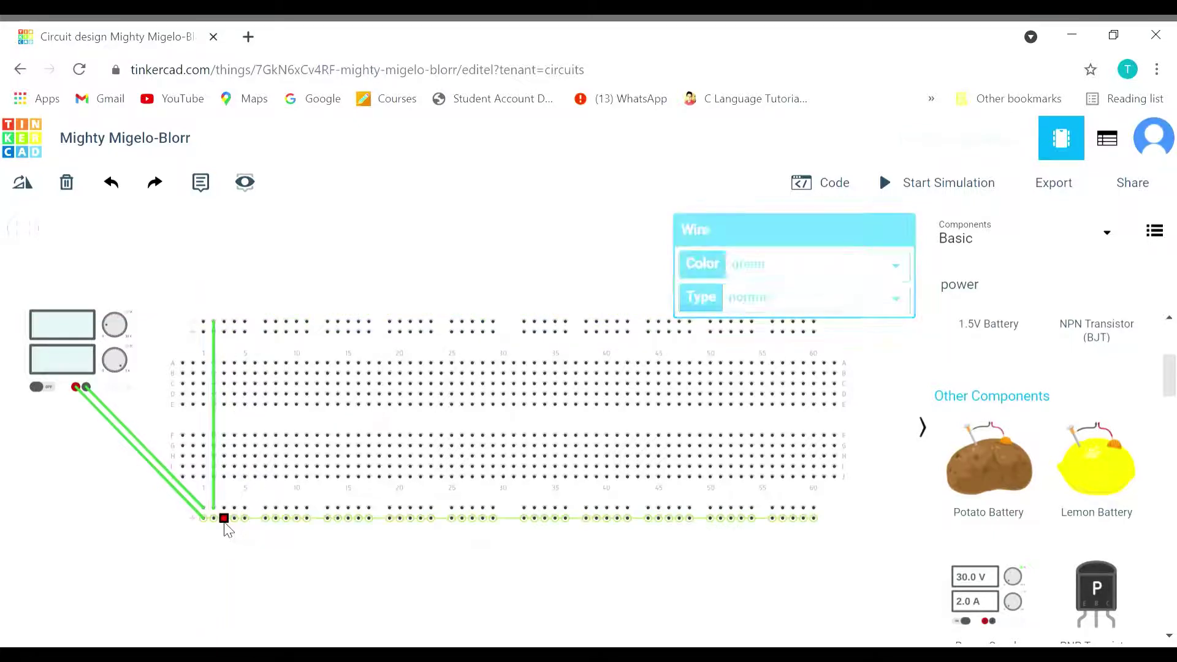
click(224, 331)
click(360, 570)
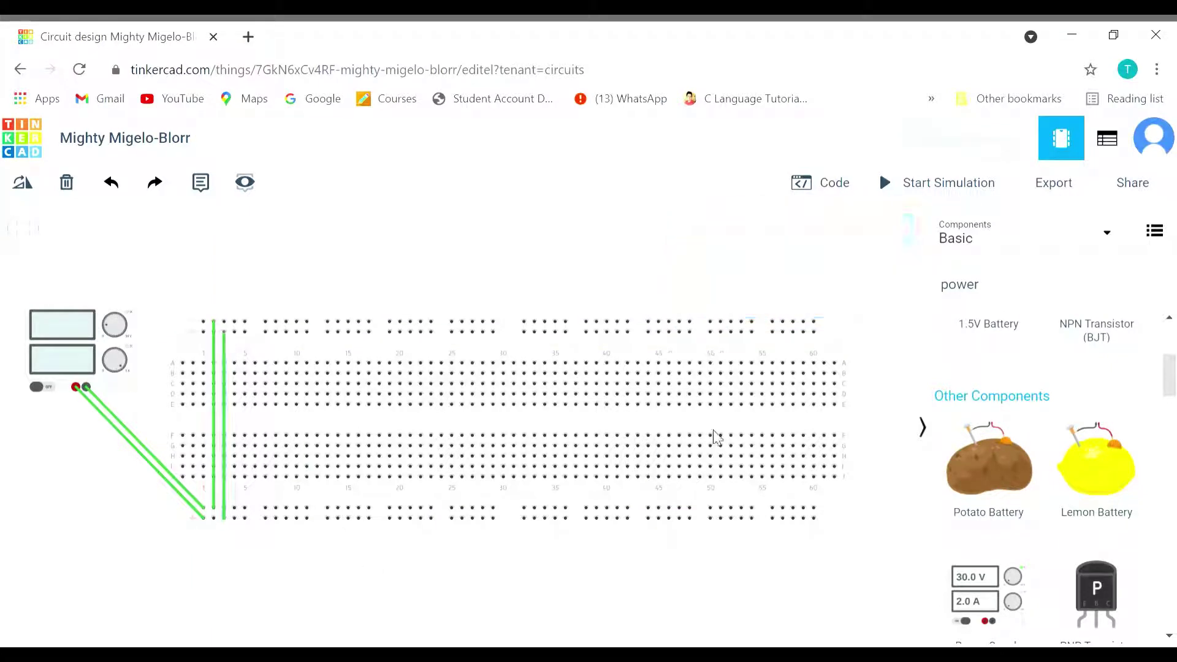
Search for 'photo' and place a photoresistor on the breadboard's upper half
click(1083, 292)
key(BackSpace)
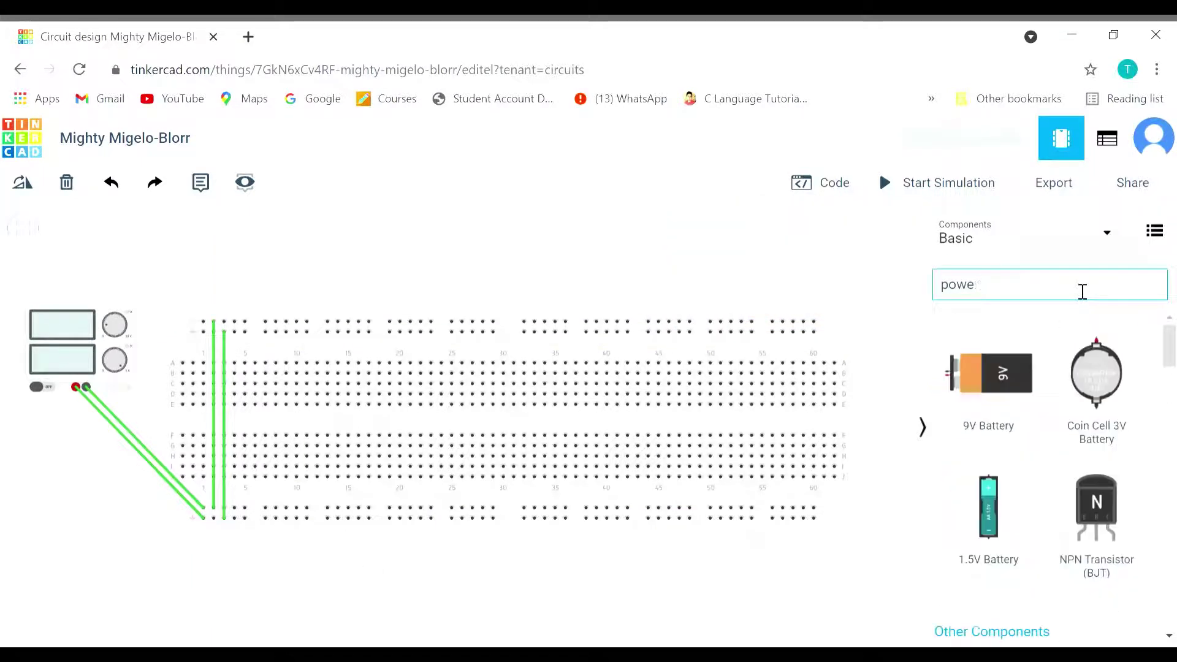
key(BackSpace)
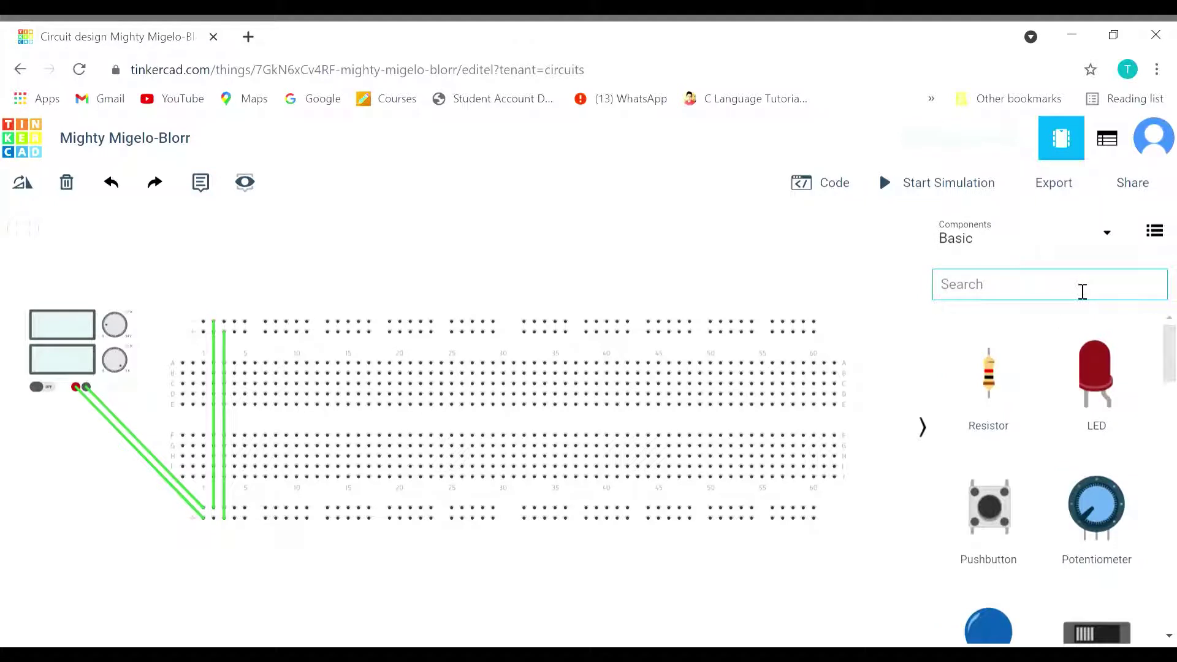
text(l)
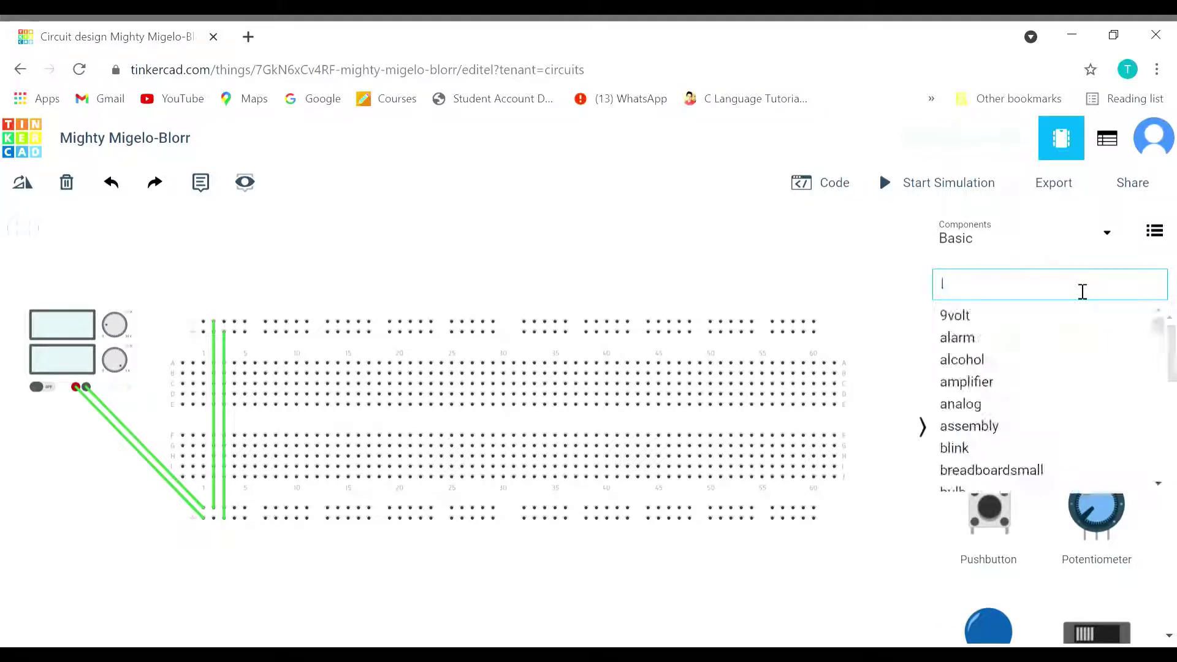
key(BackSpace)
text(p)
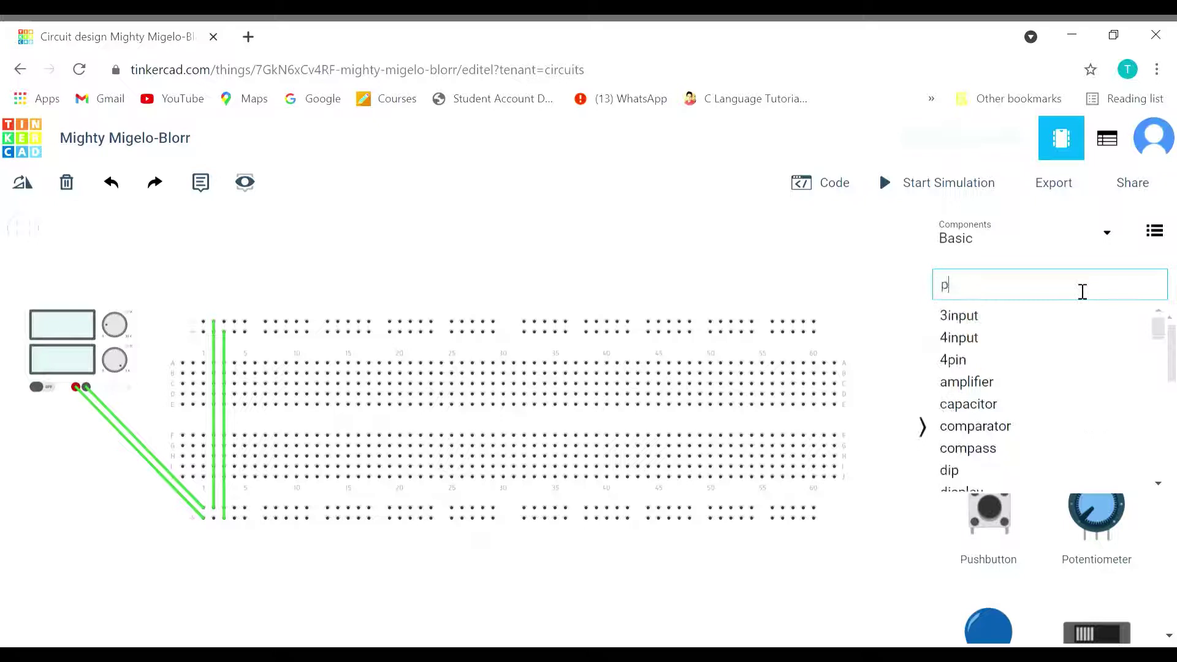
text(hoto)
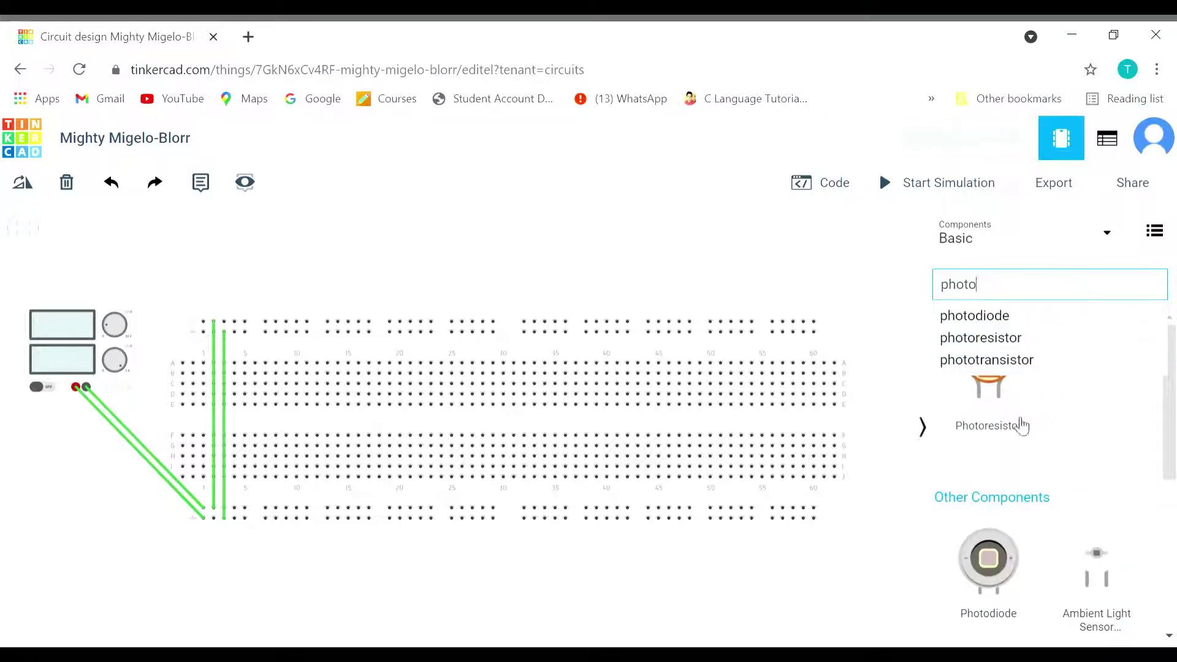
drag(1020, 423, 286, 386)
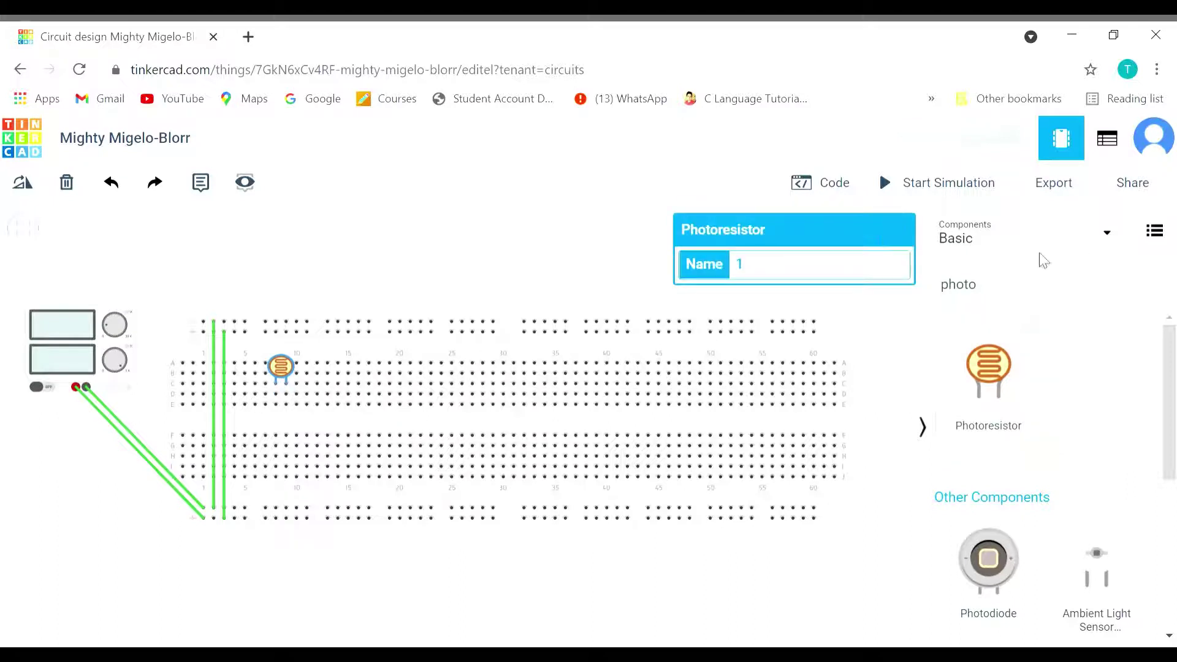
Wire the photoresistor's leg column down to the bottom rail
click(276, 395)
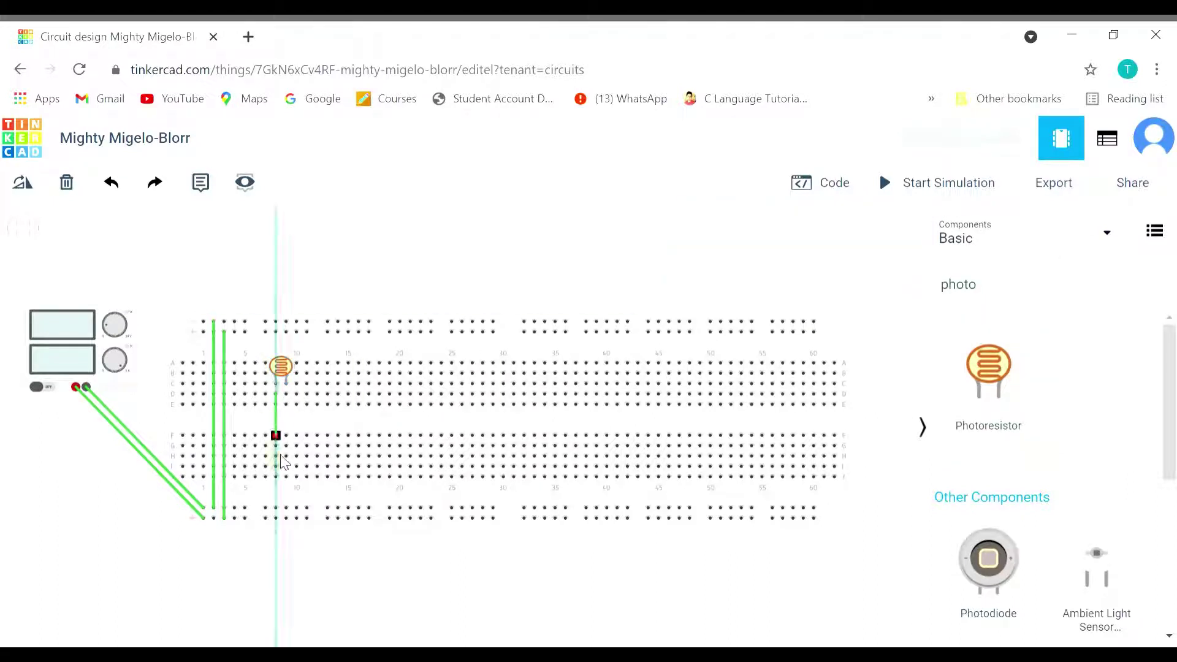
click(276, 518)
click(279, 561)
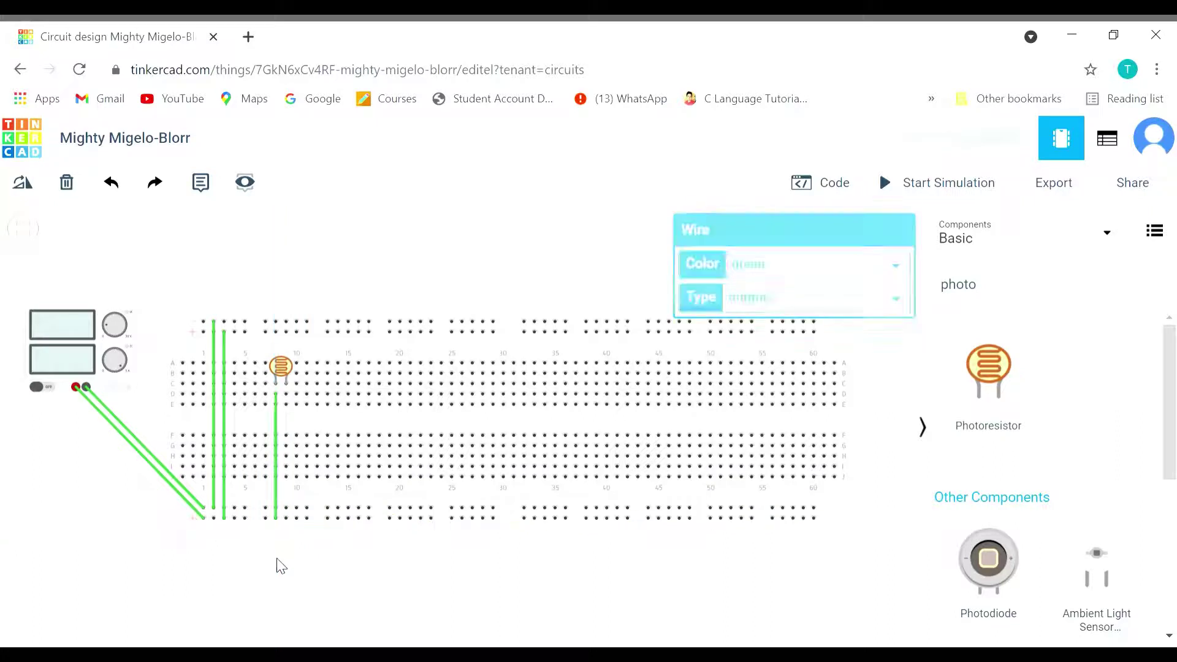
Search for 'resist' and place a 1 kΩ resistor in the lower half below the photoresistor
click(1021, 292)
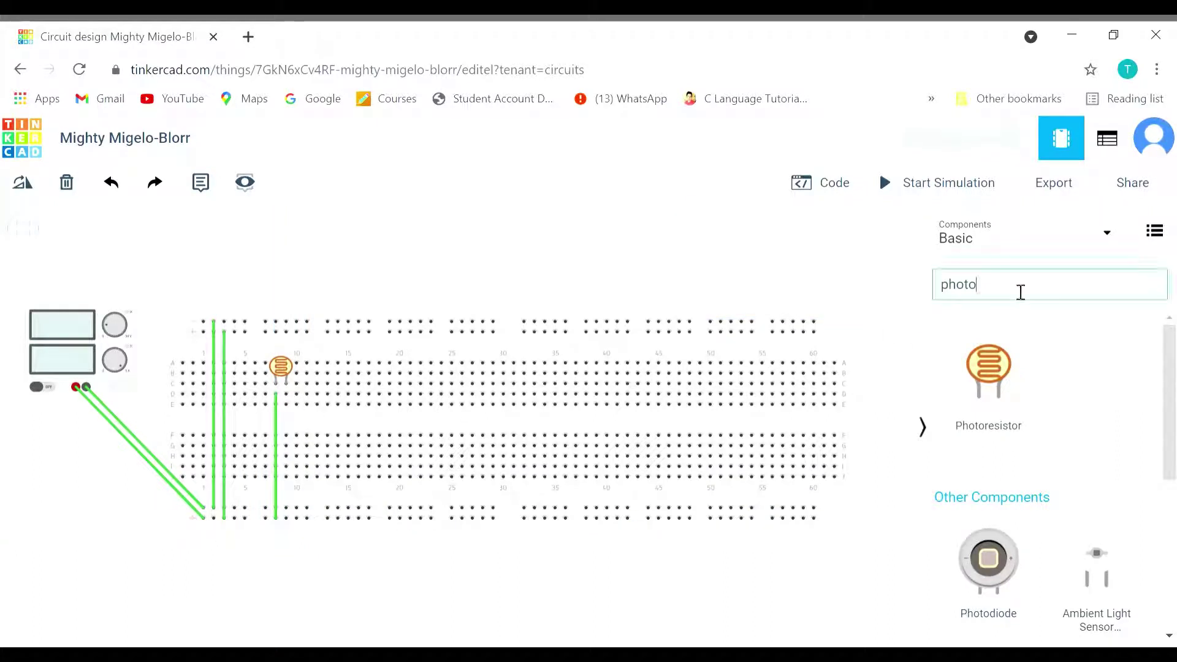
key(BackSpace)
key(BackSpace)
key(BackSpace)
key(BackSpace)
text(res)
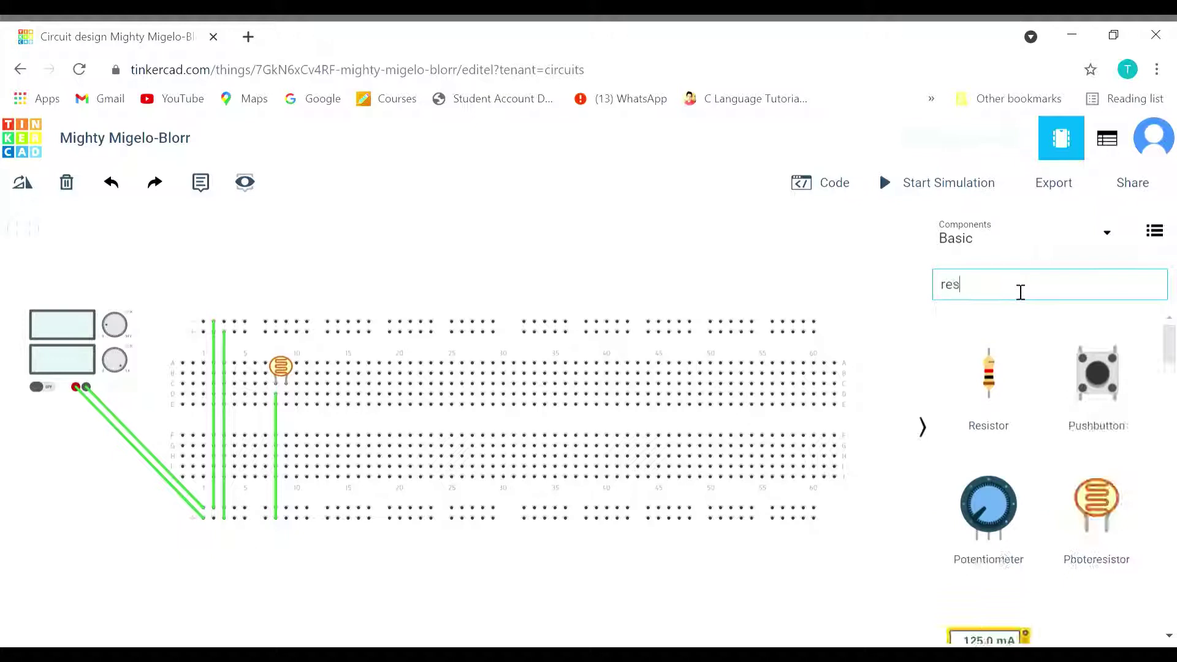
text(ist)
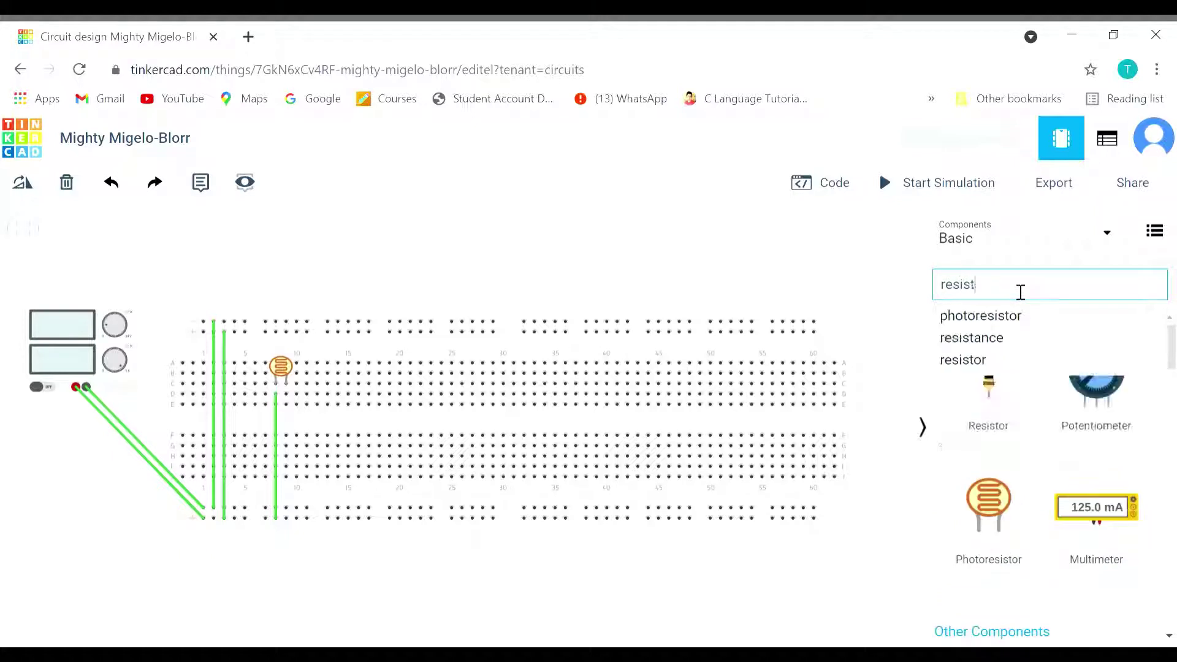
click(1011, 398)
drag(1010, 398, 289, 471)
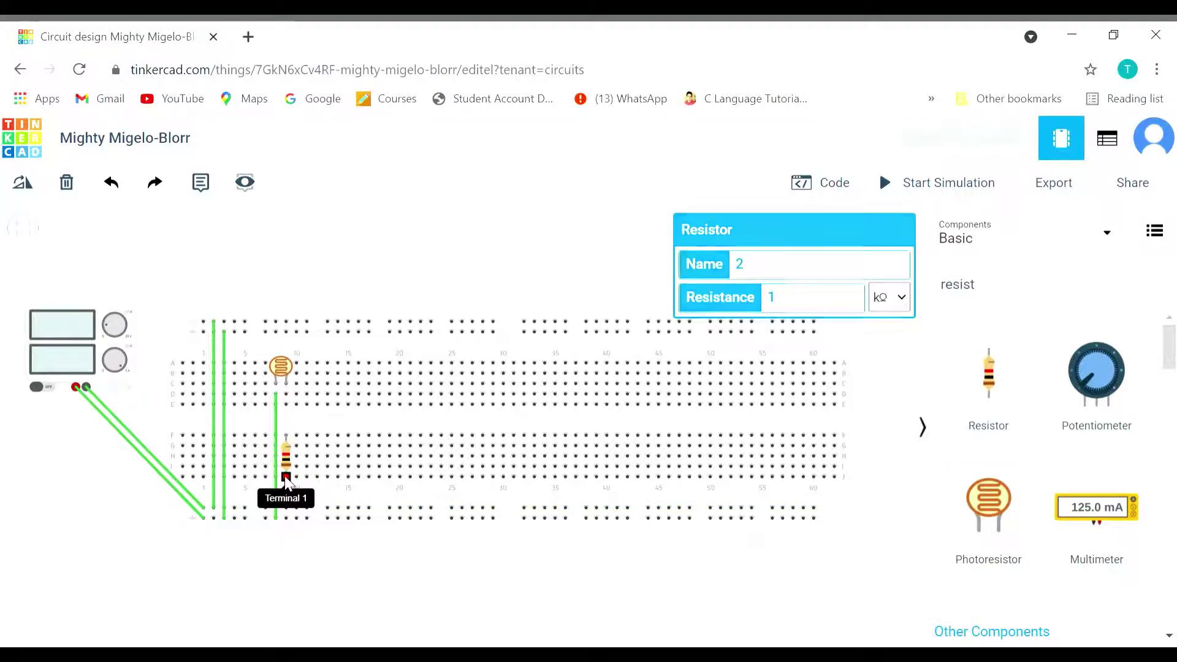
Wire the resistor's Terminal 1 to the bottom rail and join row E to row F
click(284, 476)
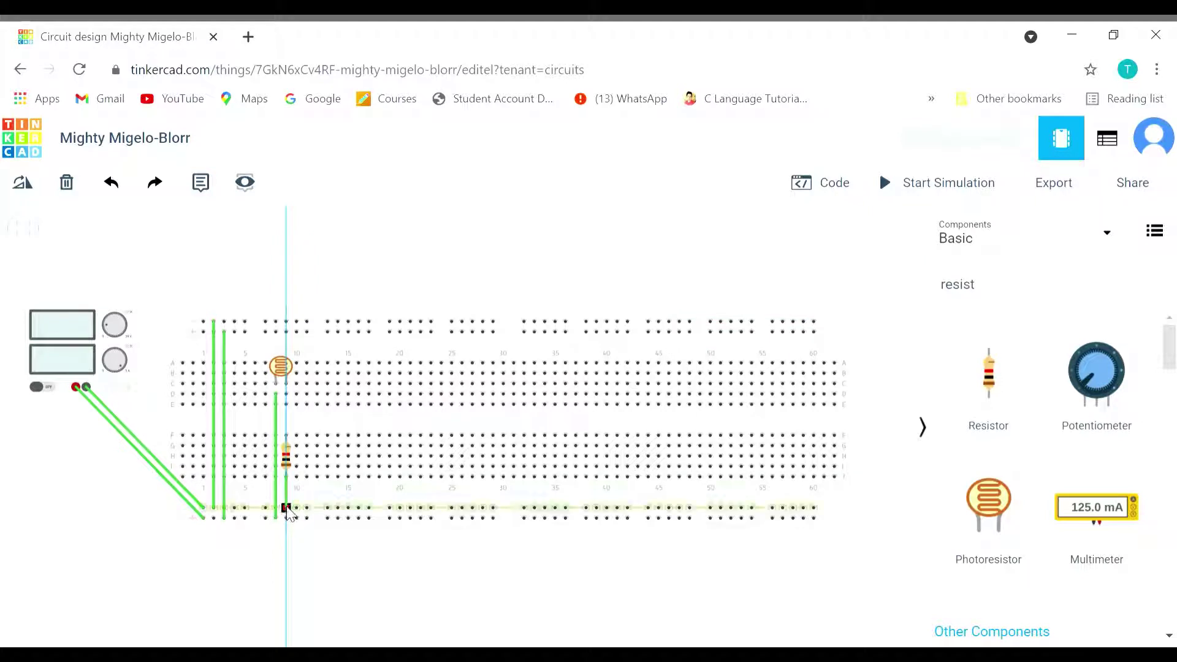
click(286, 508)
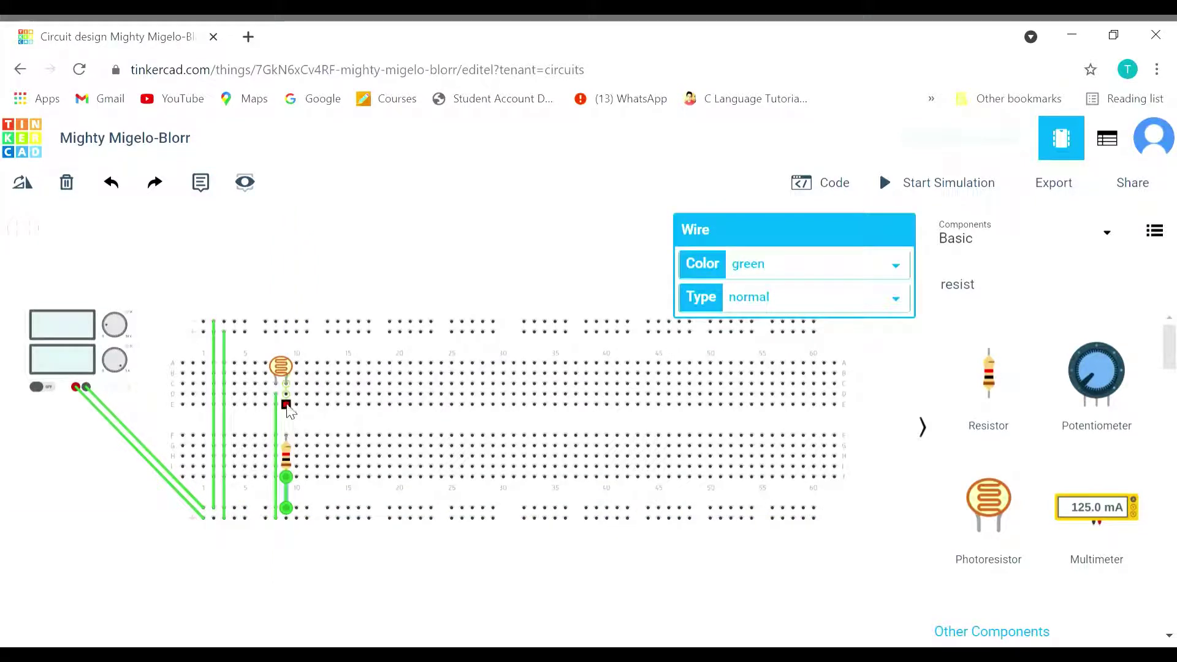
click(286, 404)
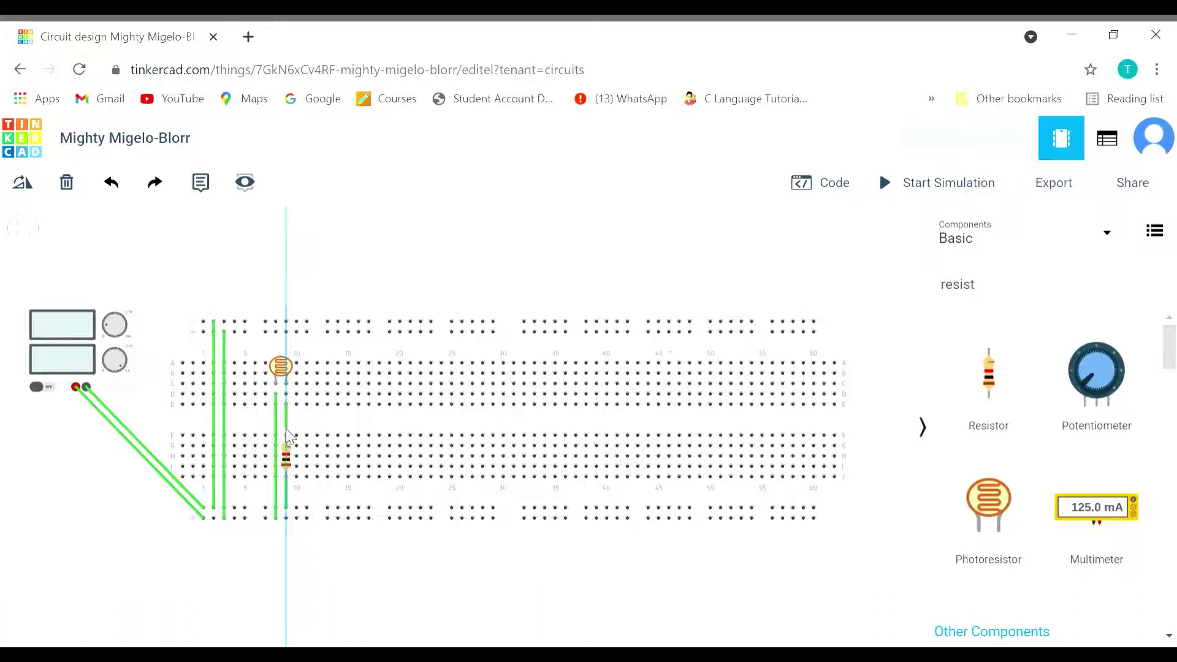
click(286, 434)
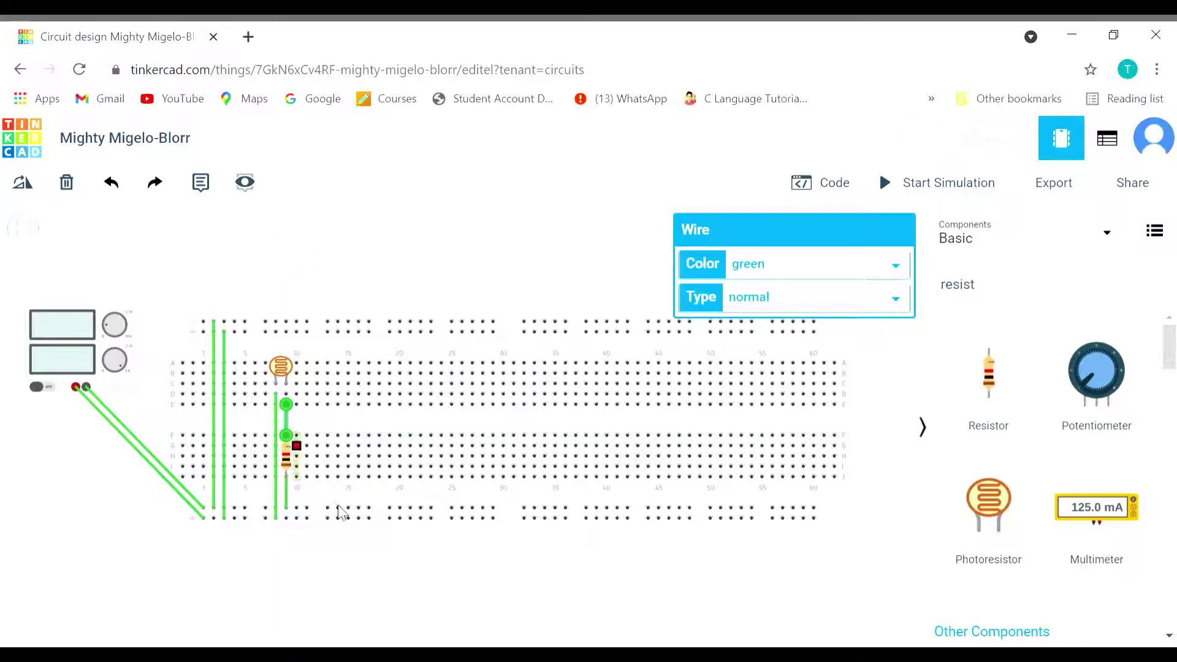
click(358, 549)
Search for 7493 and place the 74HC93 counter across the breadboard's centre
click(1067, 285)
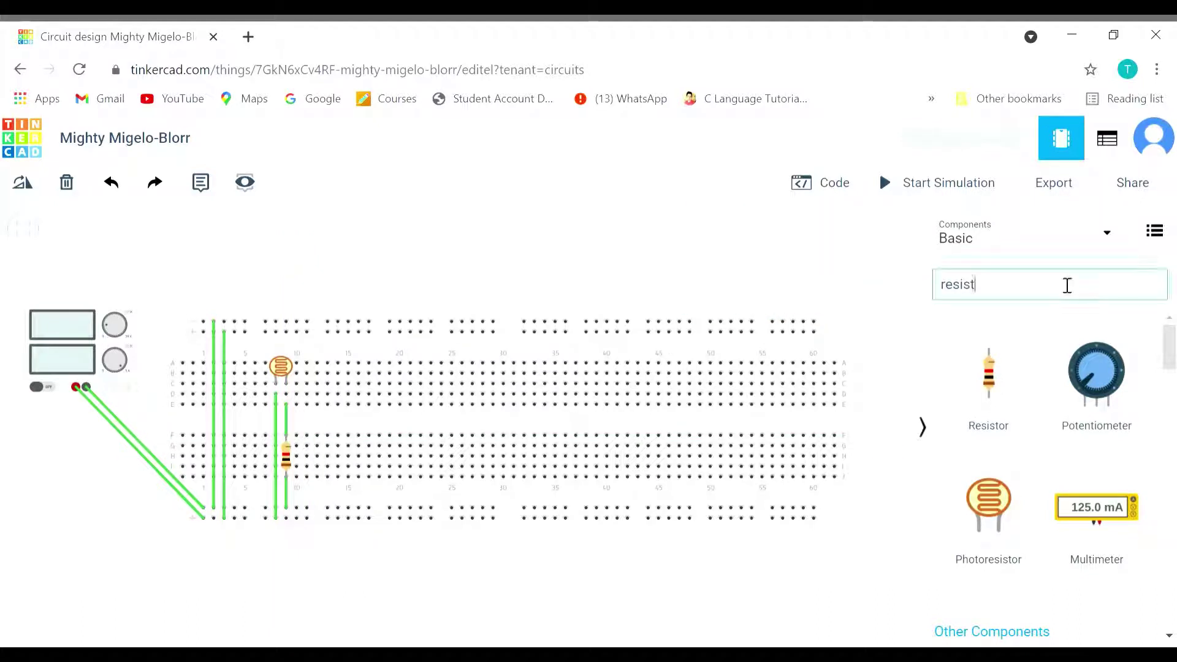
key(BackSpace)
key(BackSpace)
key(BackSpace)
key(BackSpace)
key(BackSpace)
key(BackSpace)
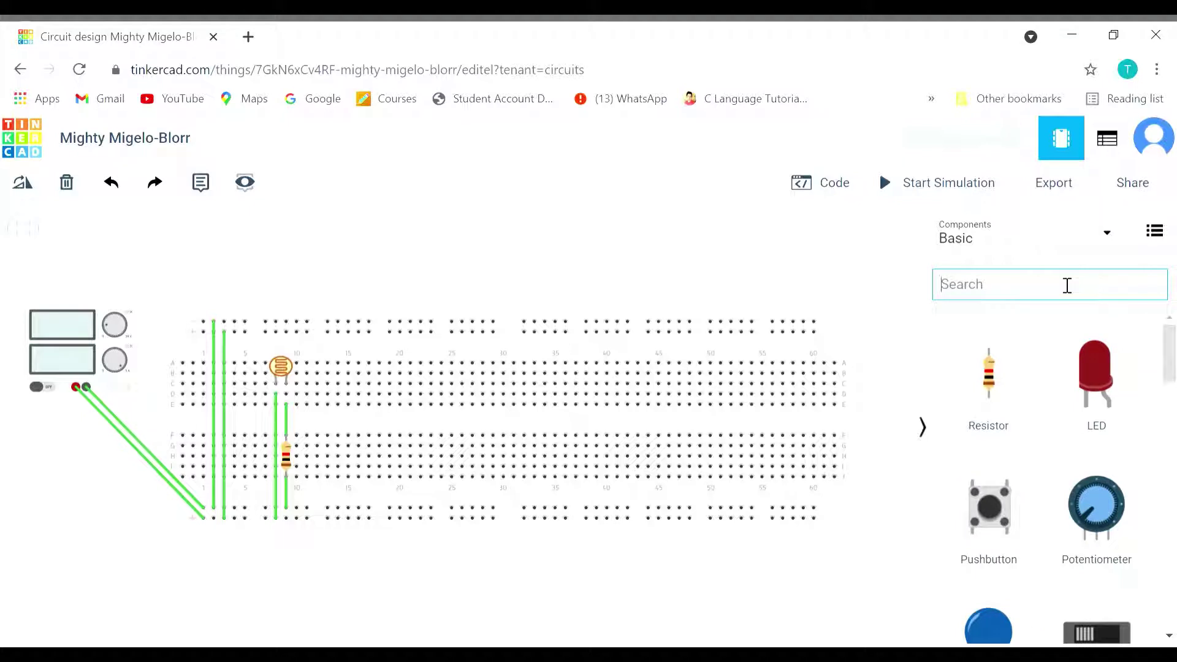
text(7493)
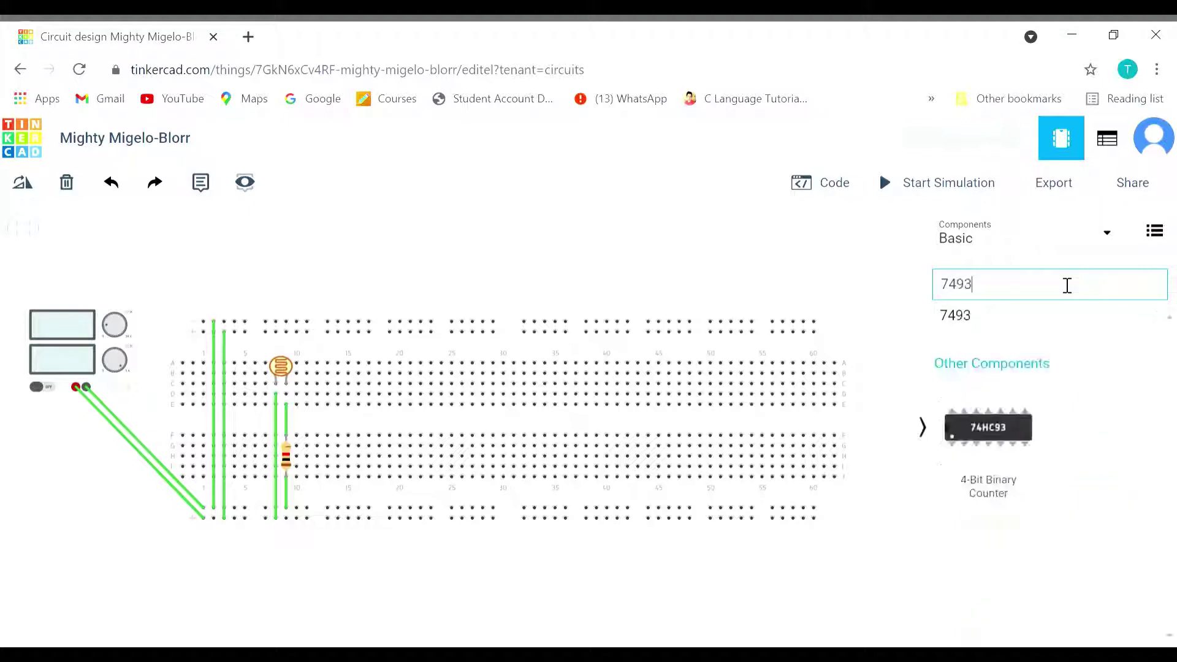
drag(1018, 458, 398, 431)
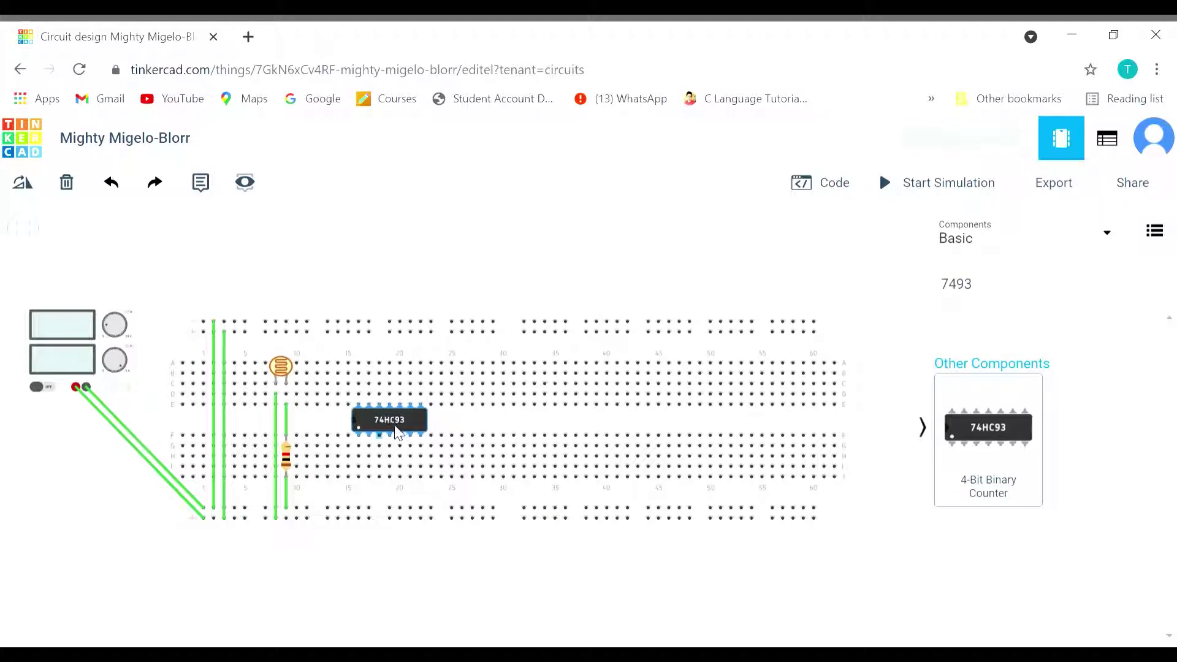
click(431, 586)
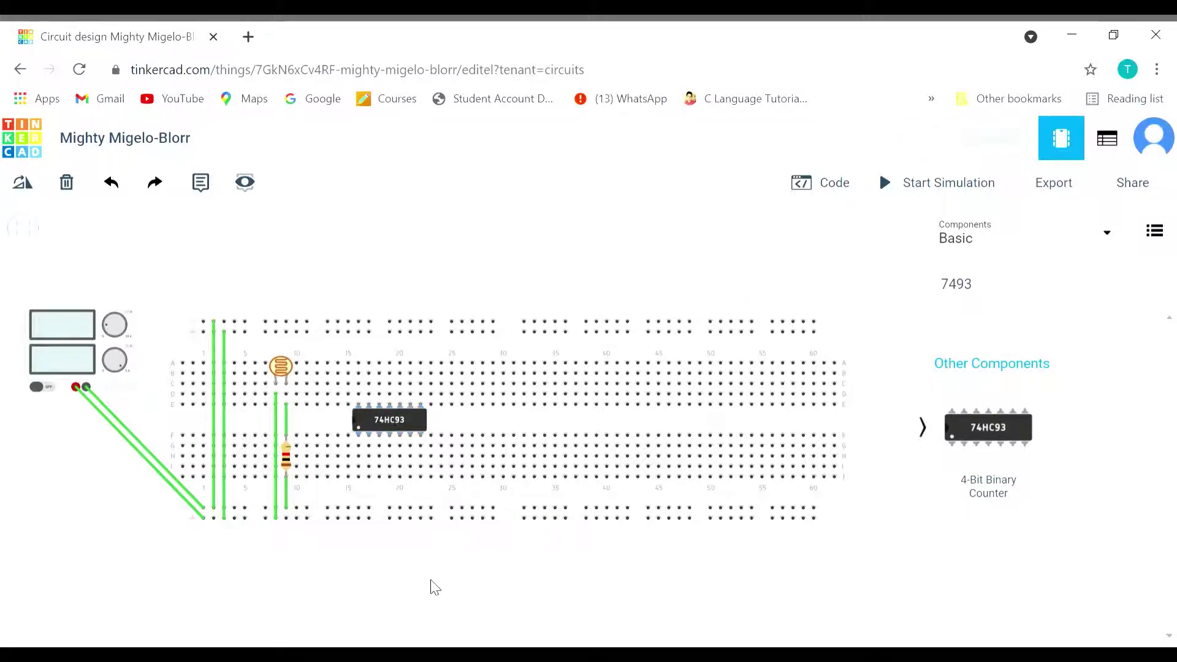
Wire three 74HC93 pins to the bottom power rail and its top pin to the top rail
click(369, 446)
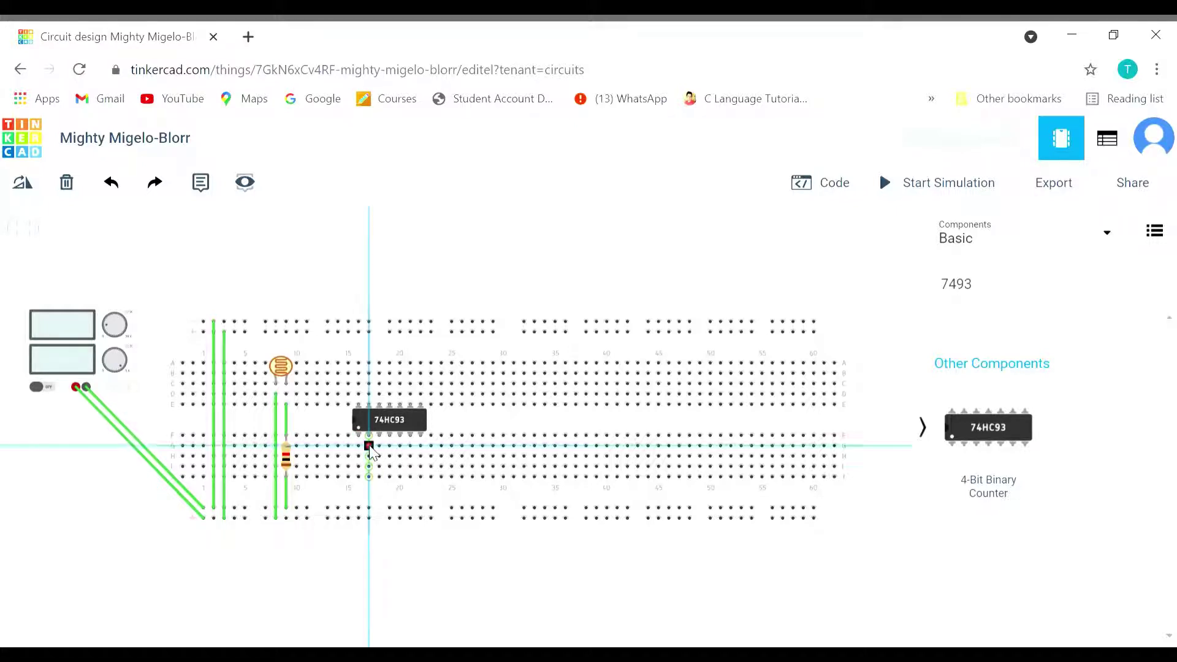
click(369, 508)
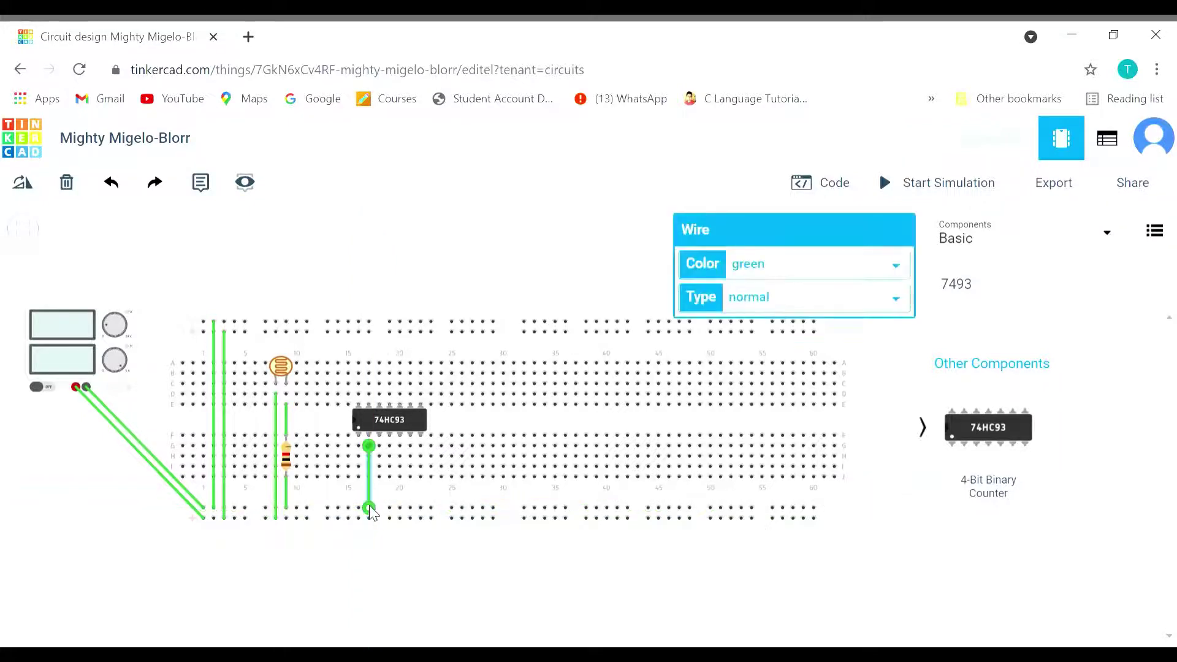
click(379, 447)
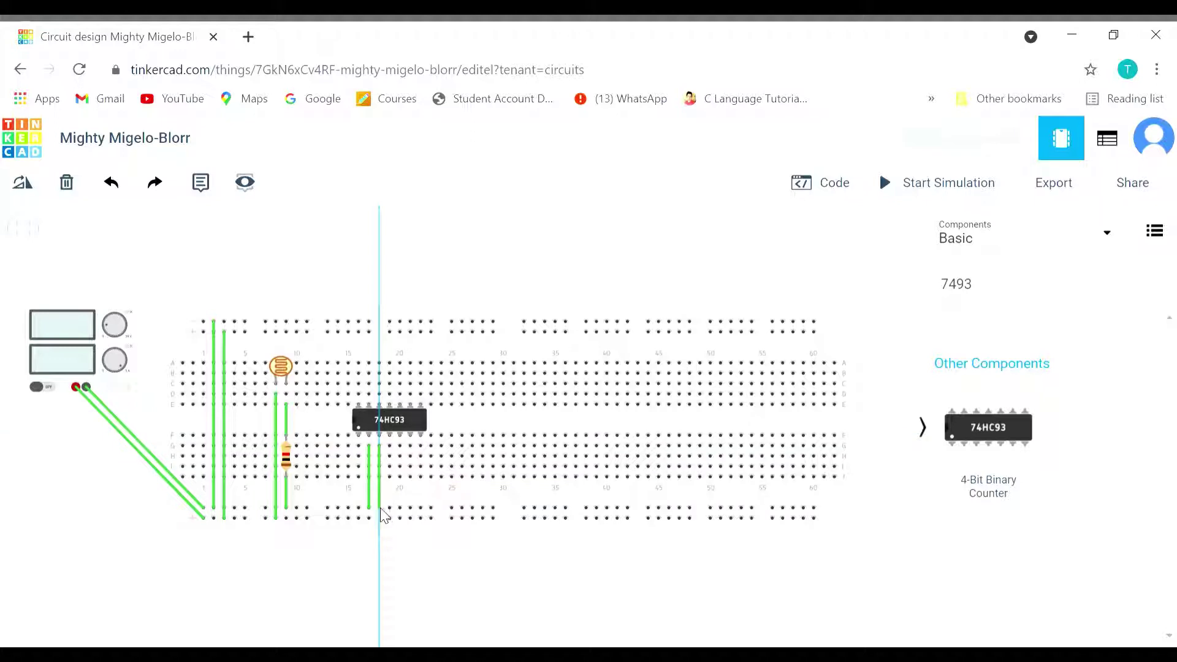
click(380, 506)
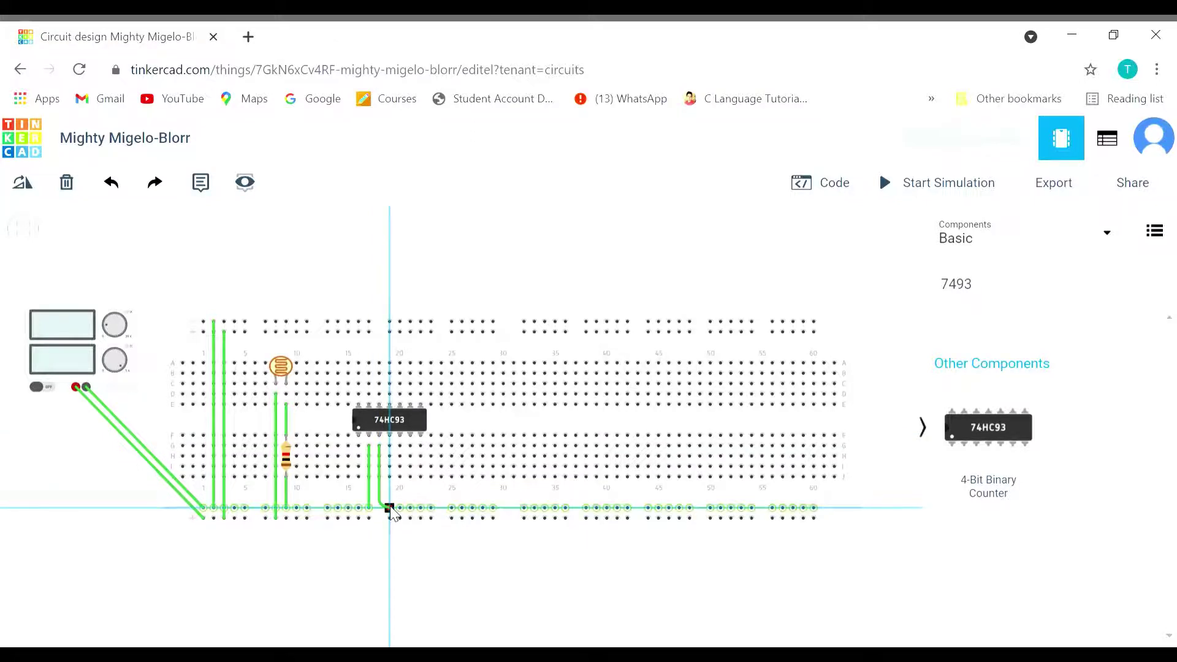
click(390, 508)
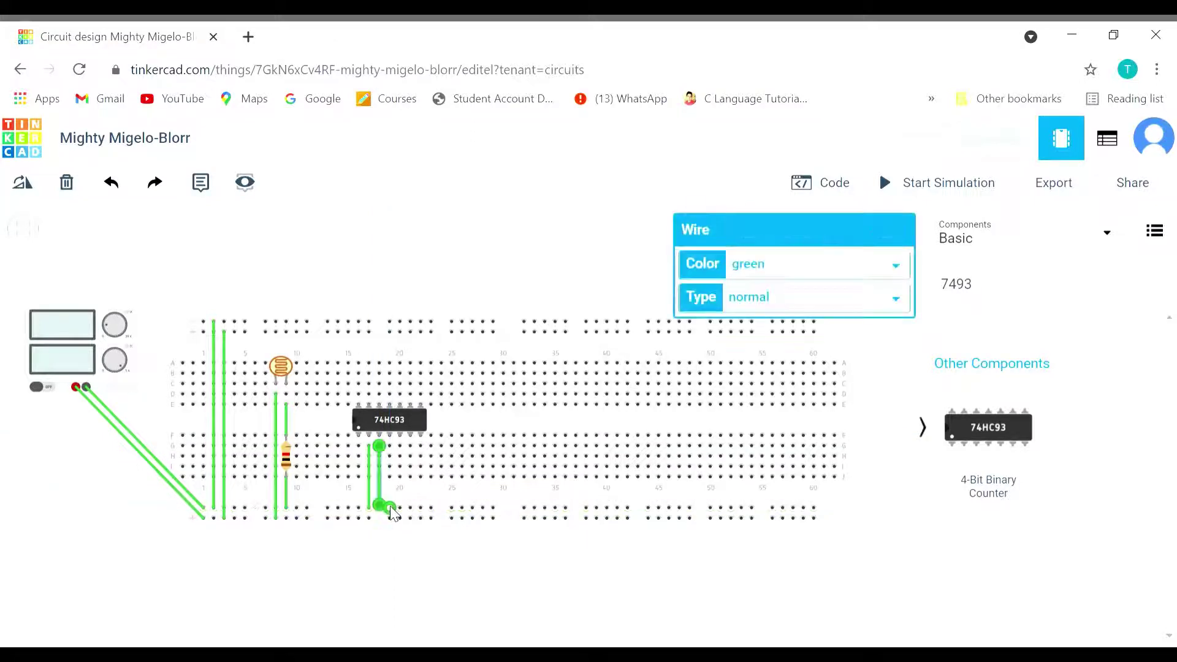
click(401, 446)
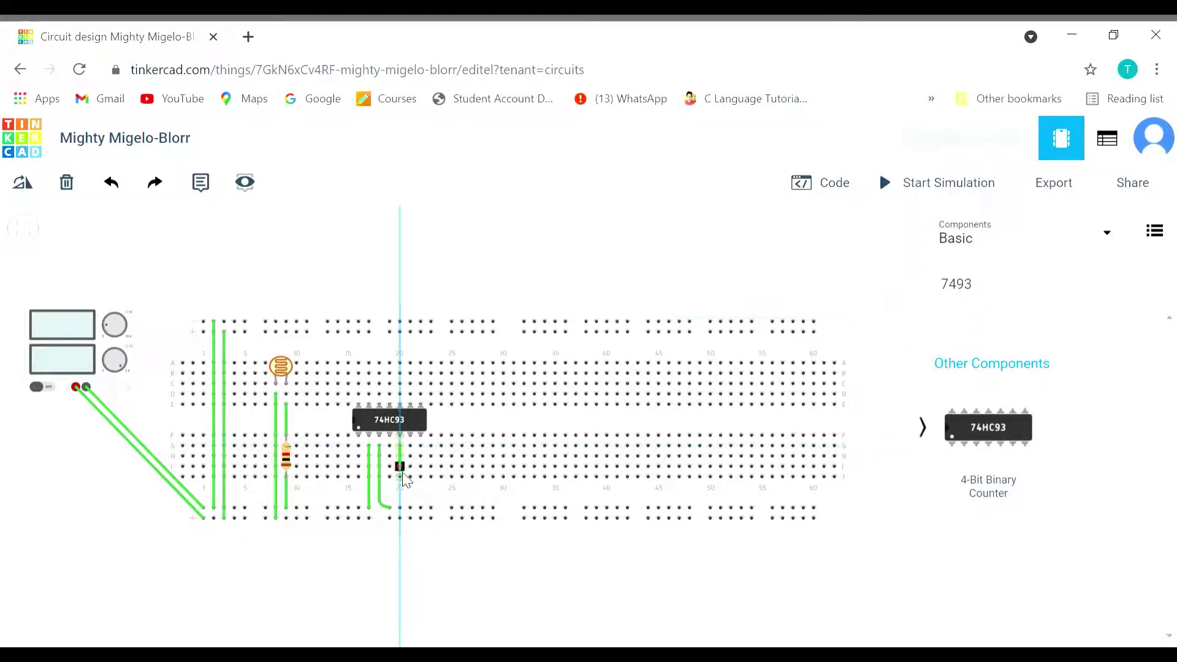
click(399, 518)
click(407, 544)
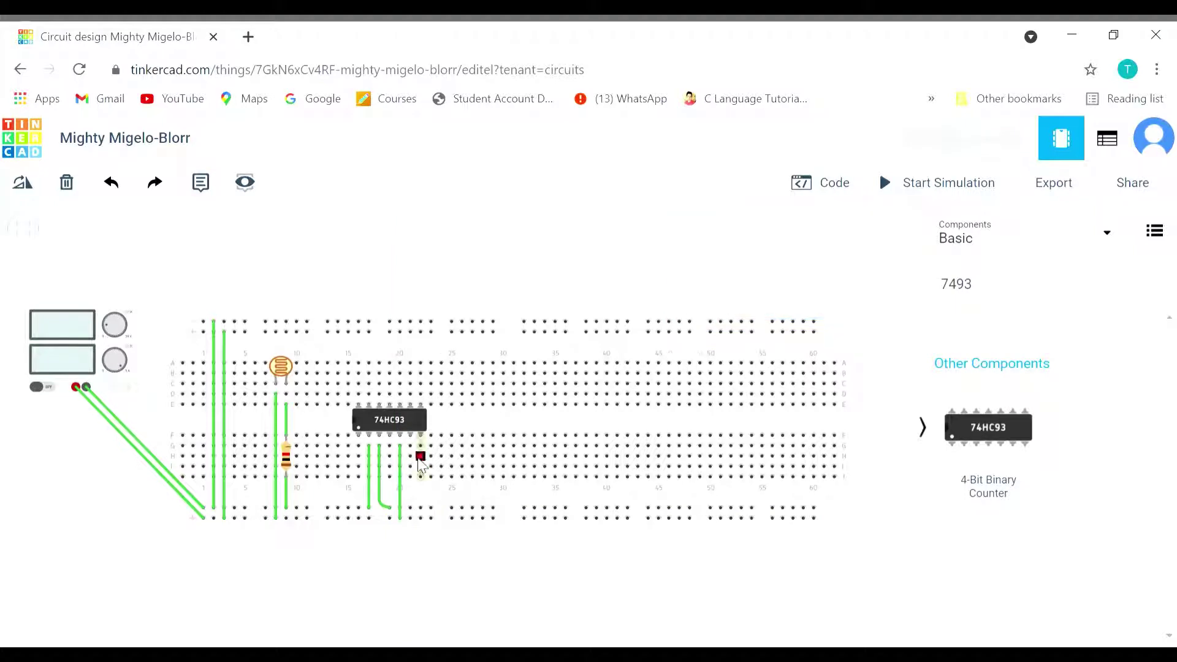
click(399, 395)
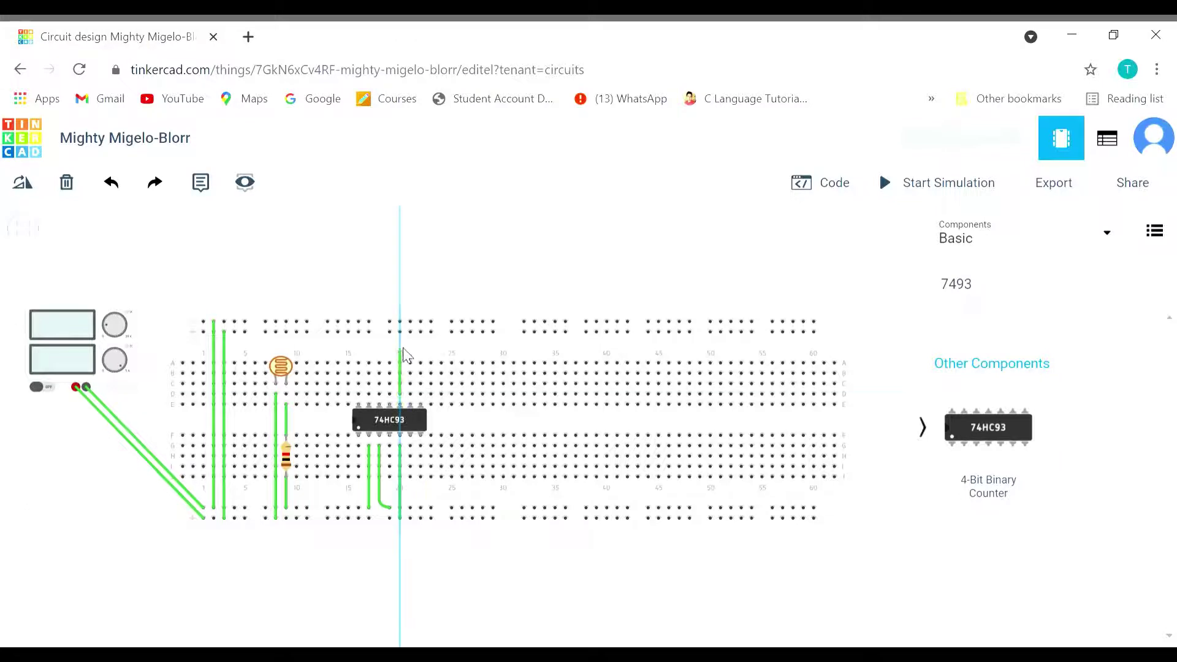
click(401, 323)
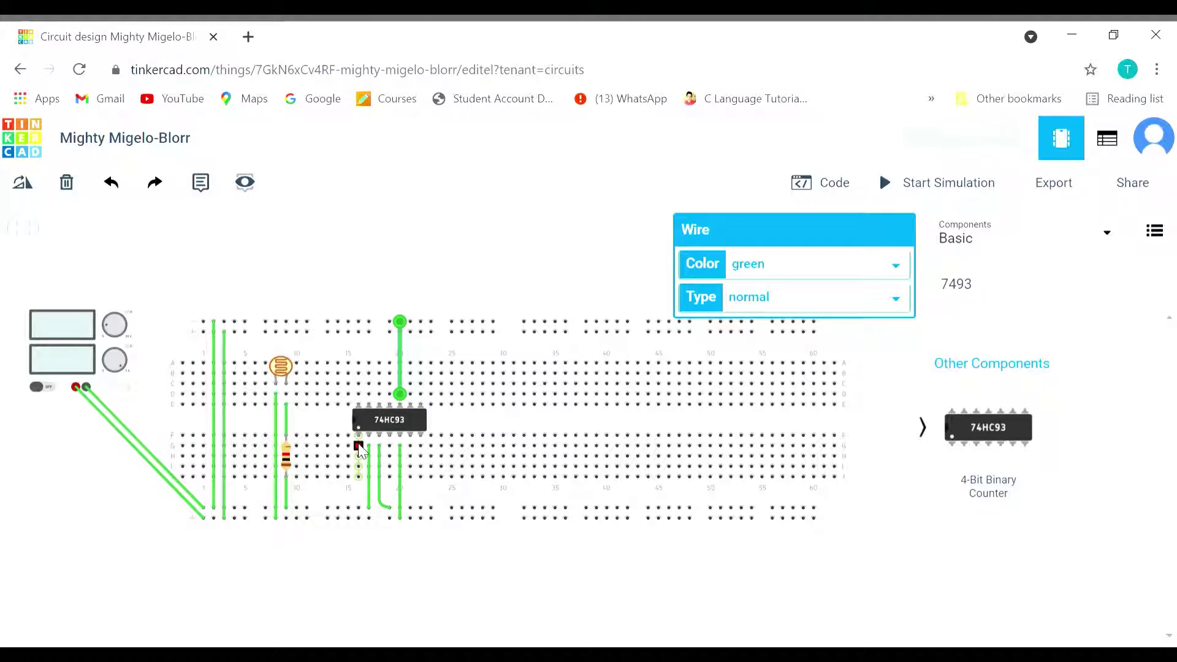
Connect the 74HC93's Clock 1 input to its Output Bit 0 with a wire
click(359, 446)
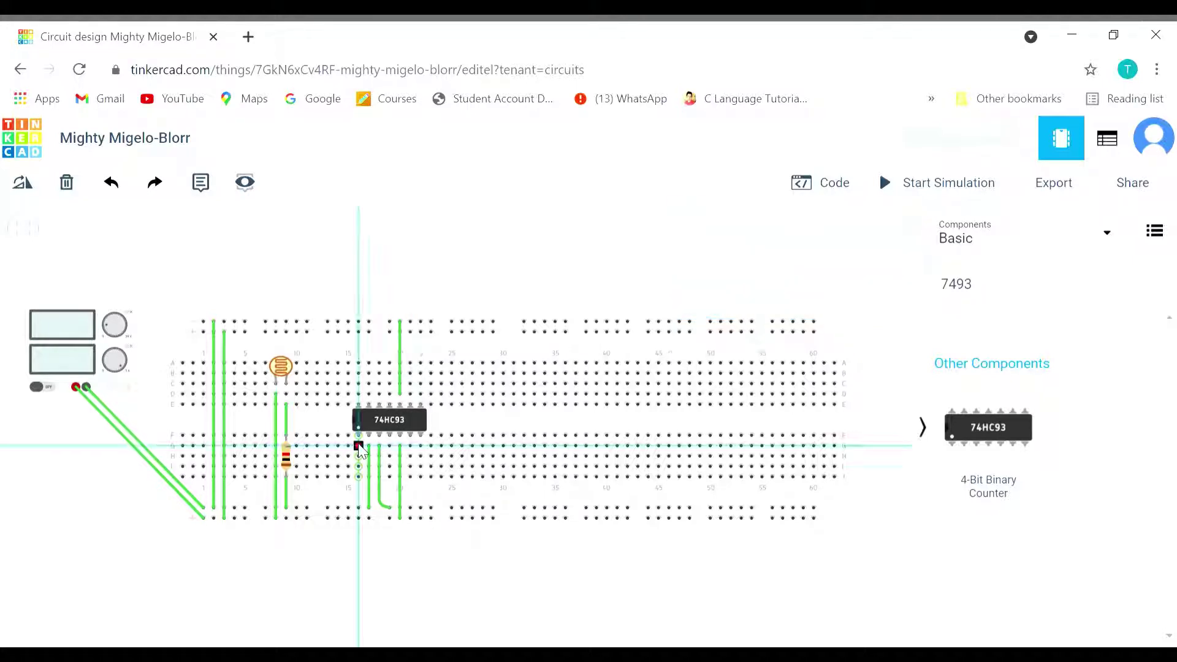
click(380, 395)
click(452, 555)
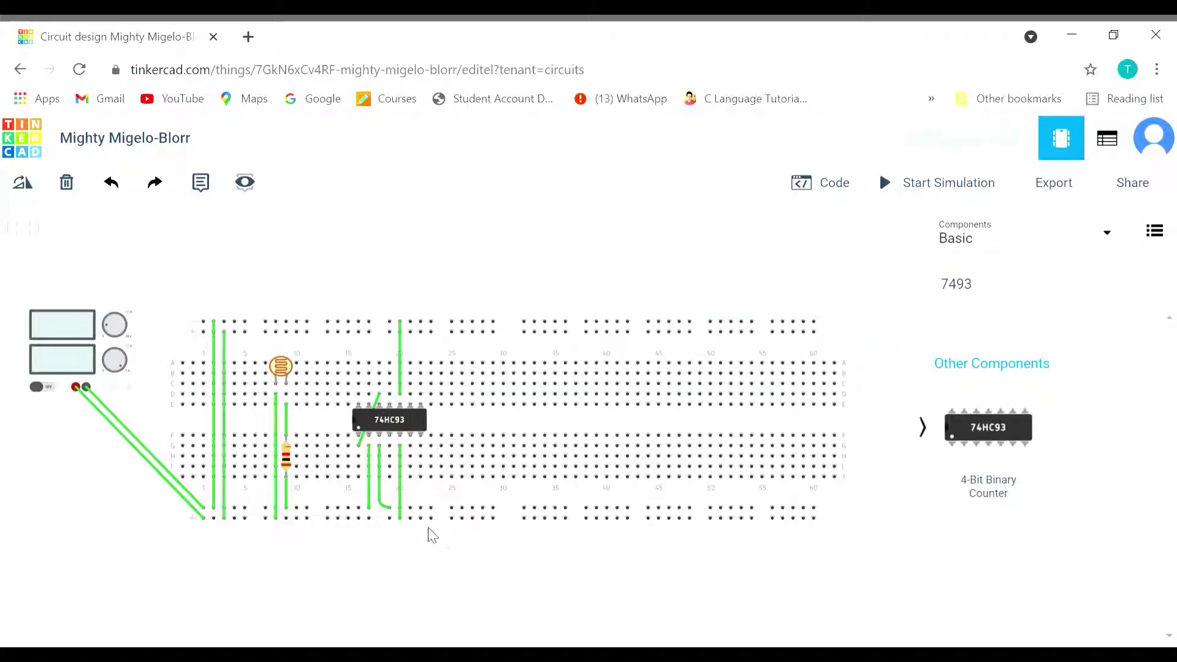
click(359, 436)
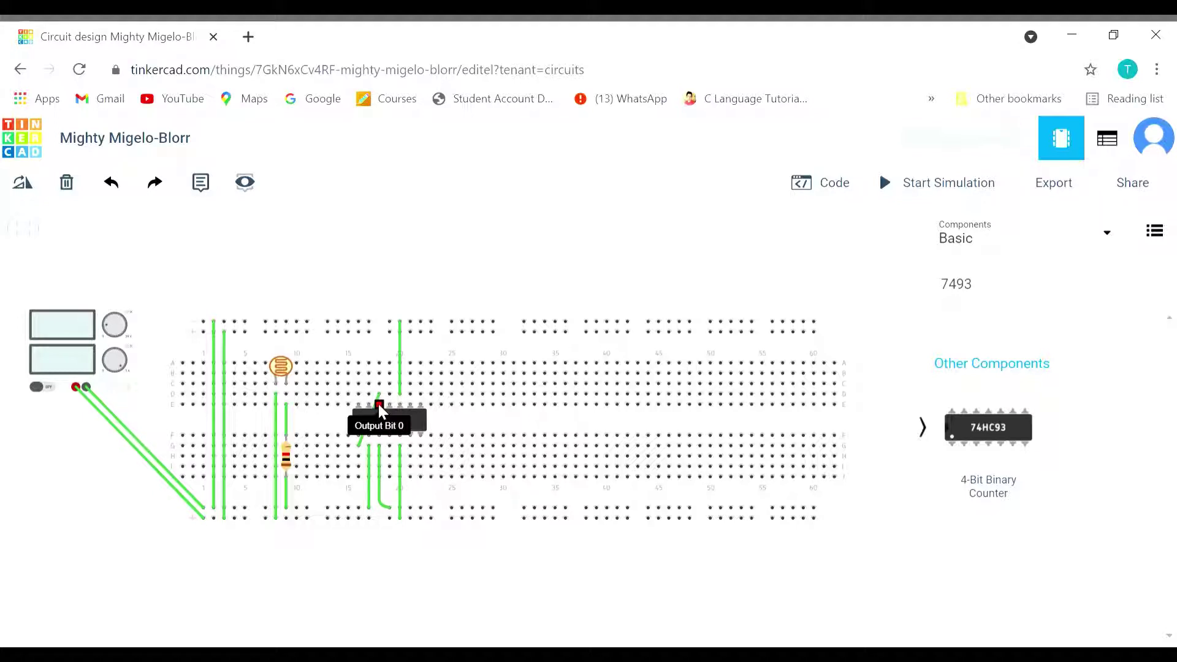
click(379, 405)
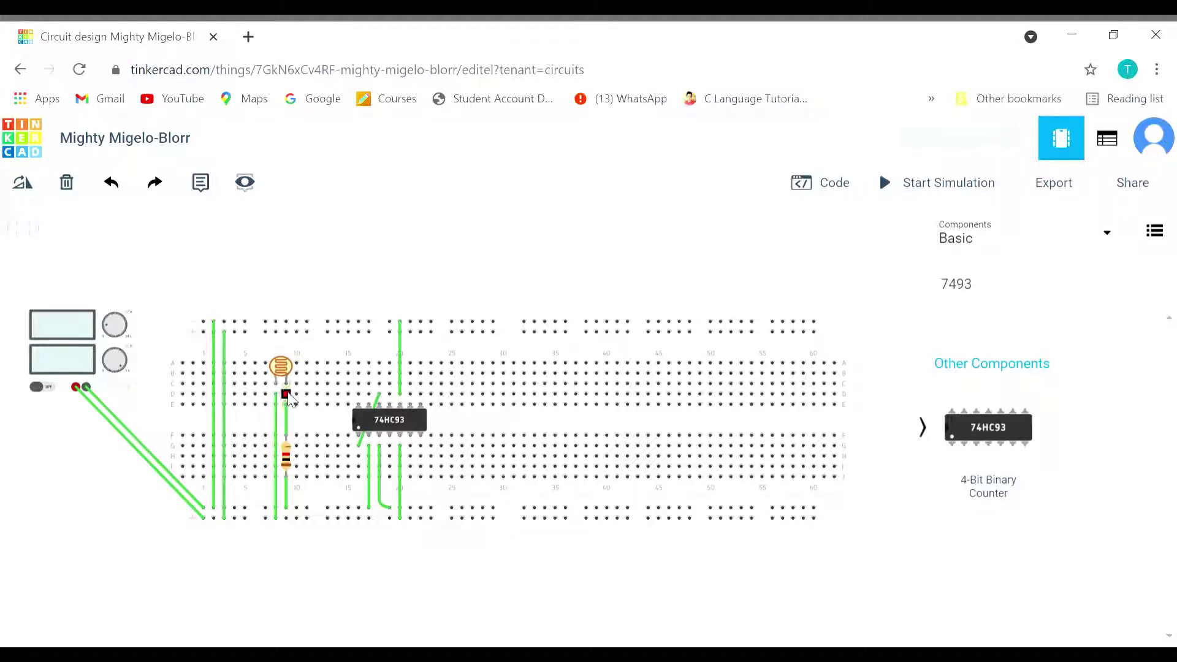
Wire the photoresistor–resistor junction to the counter's top-left Clock 0 pin
click(287, 395)
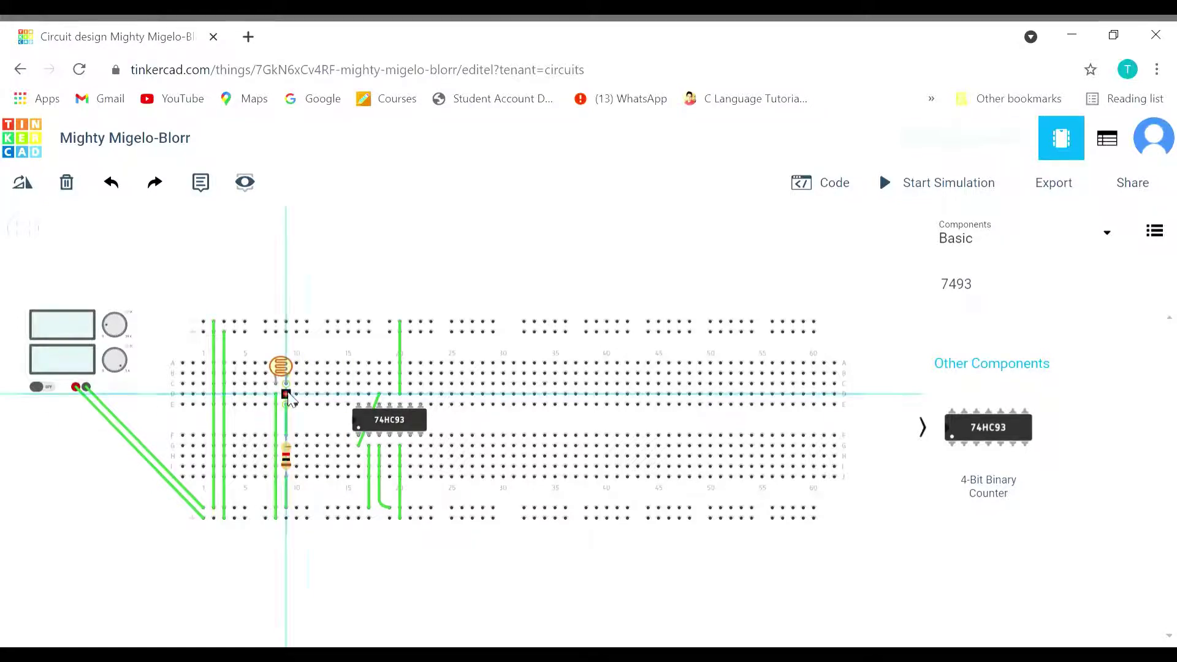
click(358, 394)
click(390, 592)
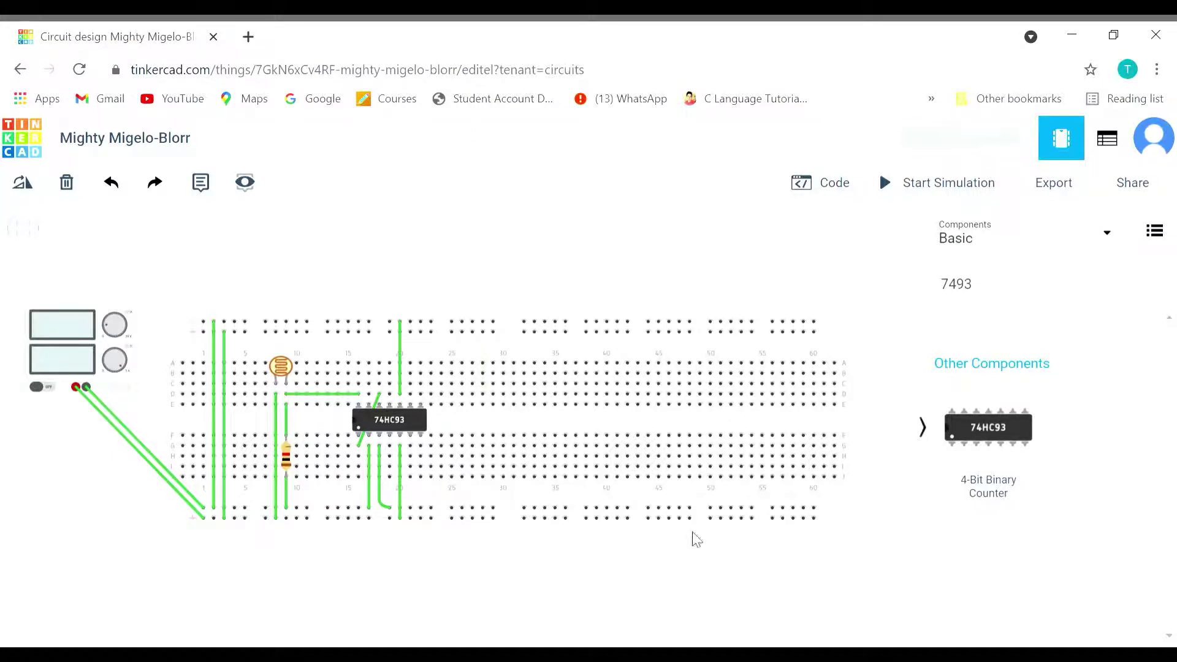
Search for 4511 and place the CD4511 decoder right of the 74HC93 counter
click(1098, 289)
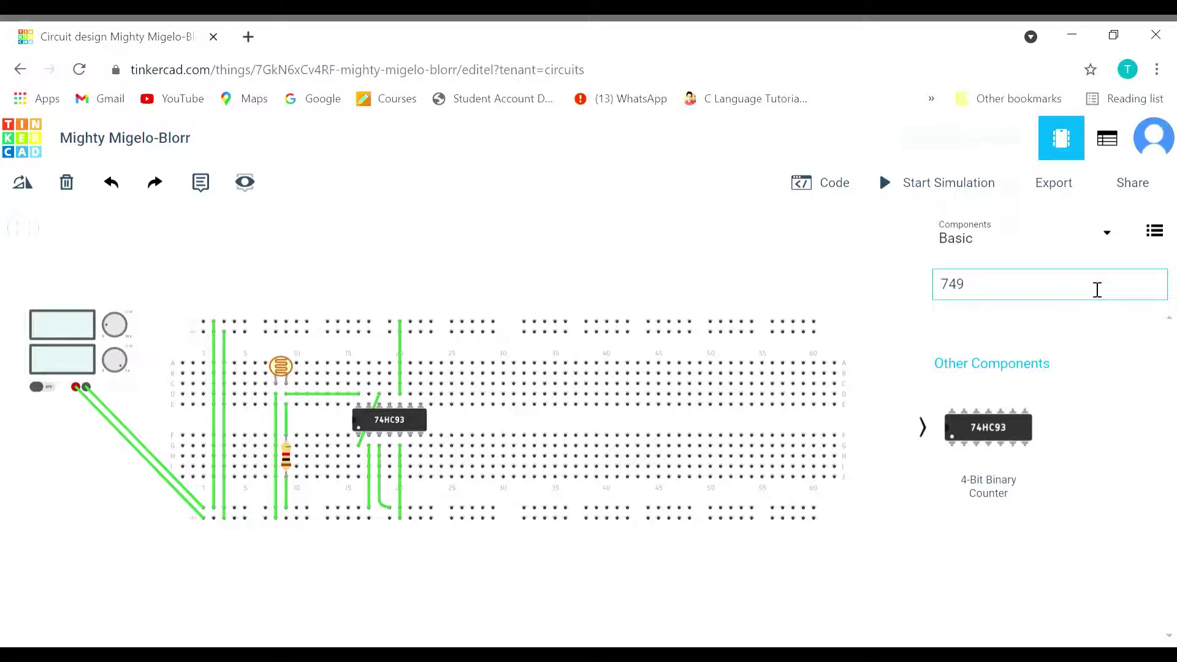
key(BackSpace)
key(BackSpace)
key(BackSpace)
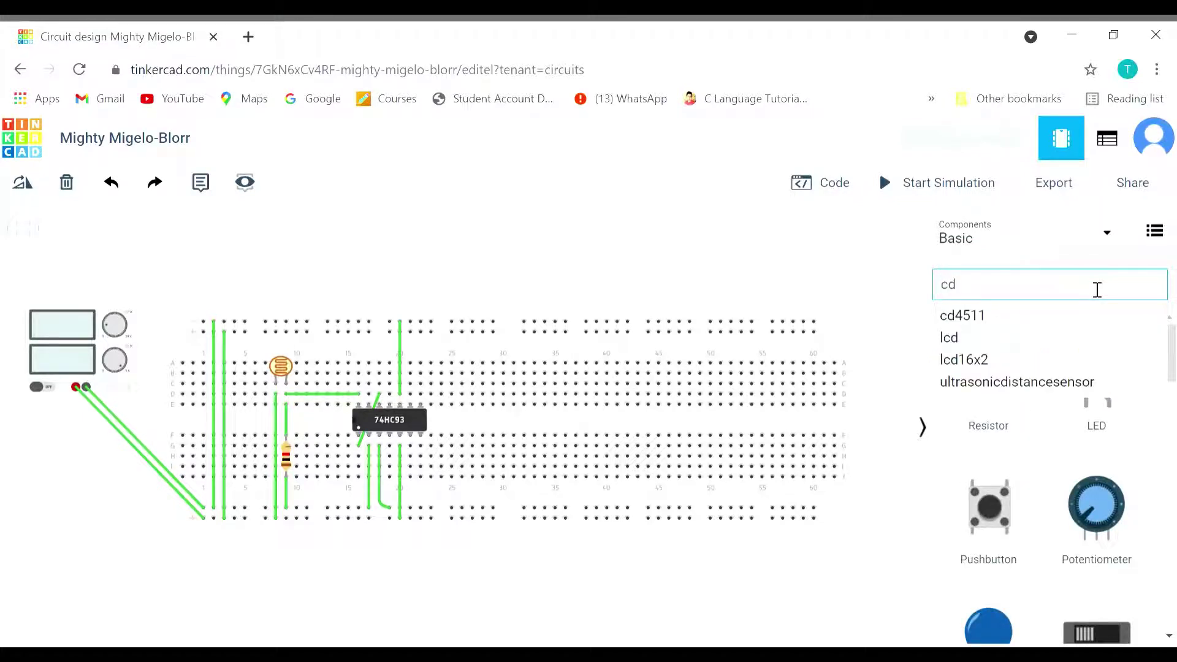
text(45)
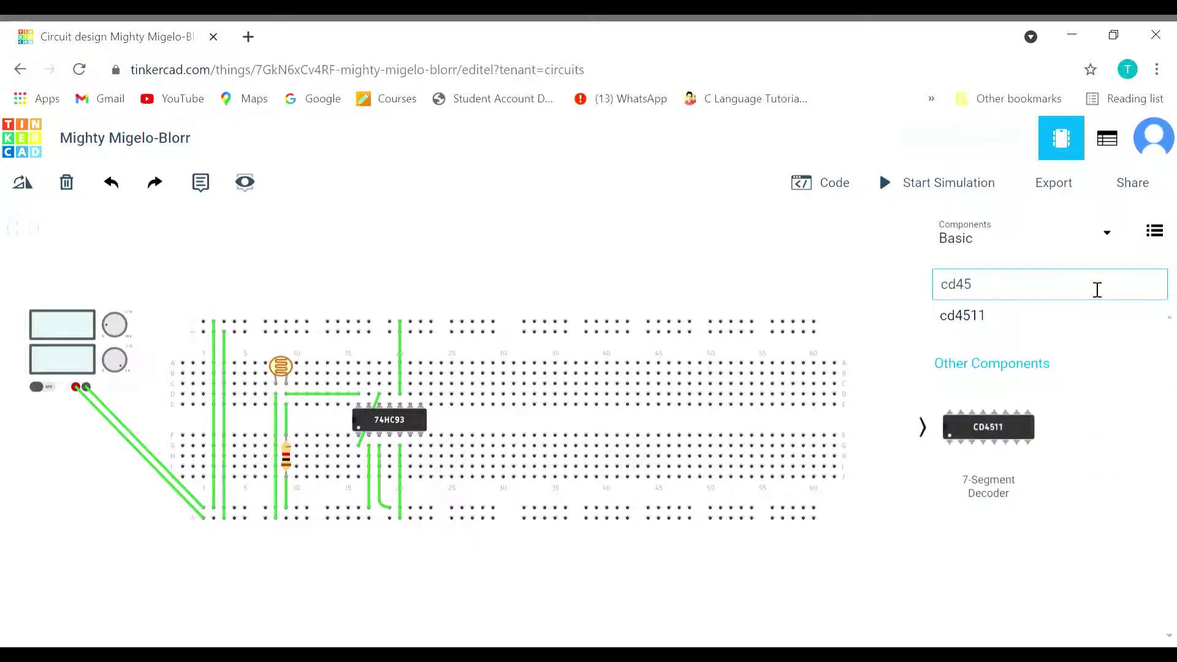
text(11)
drag(1012, 438, 529, 431)
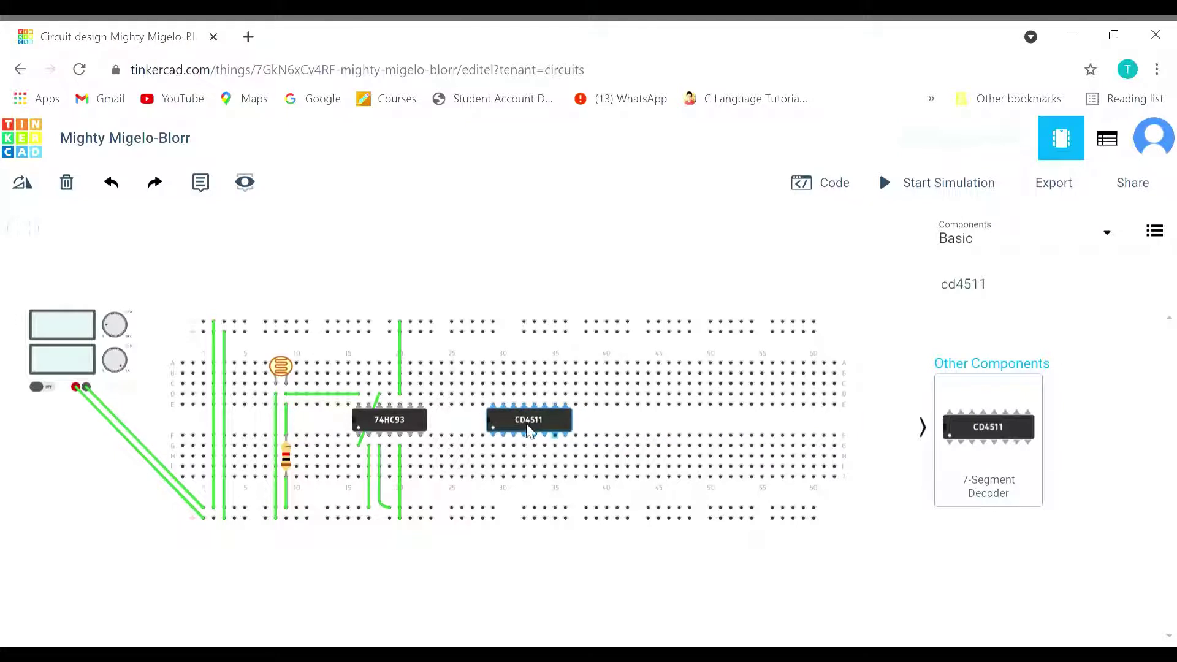
Wire three CD4511 pins, including Lamp Test, down to the bottom power rail
click(532, 561)
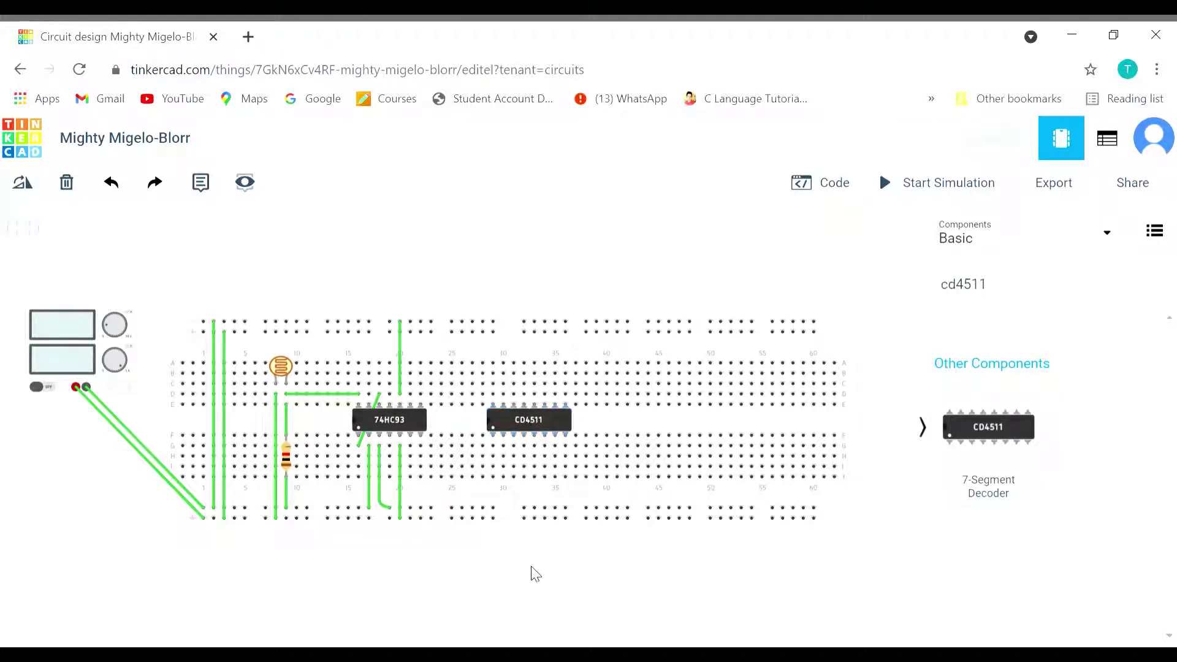
click(534, 446)
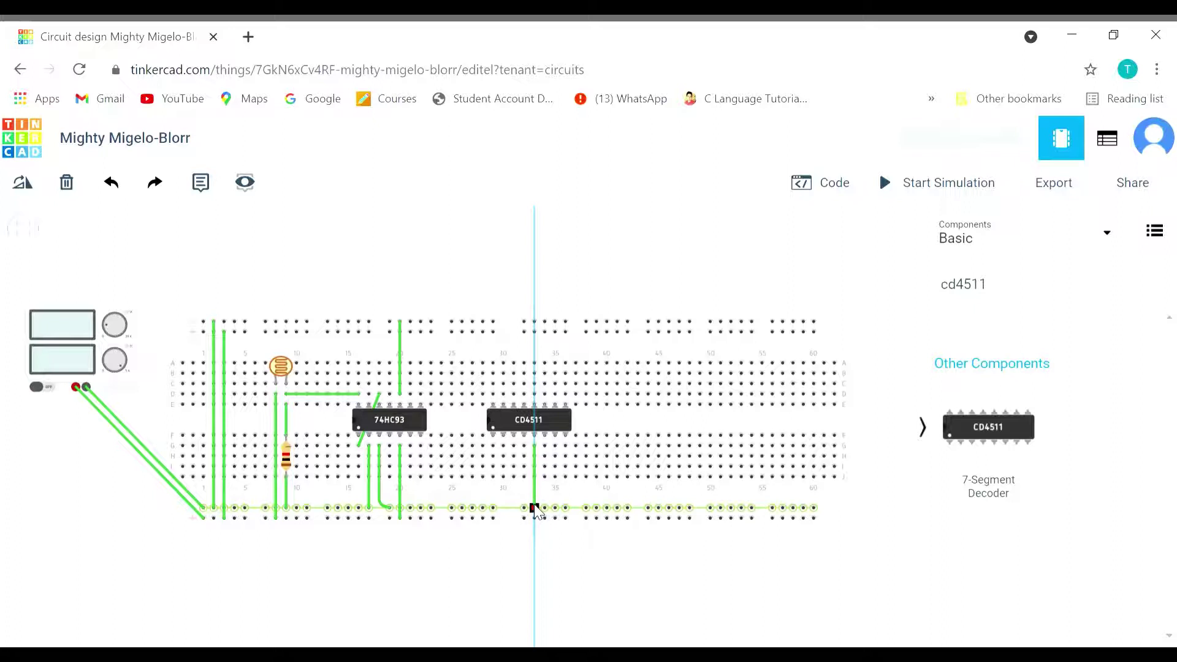
click(535, 507)
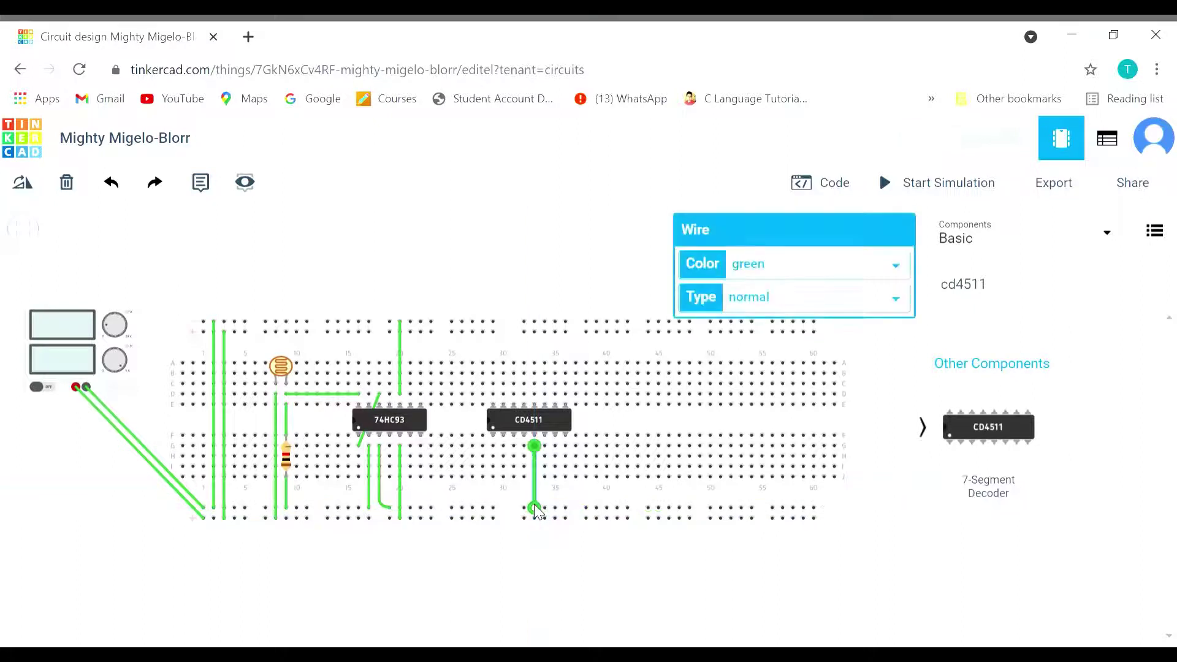
click(524, 446)
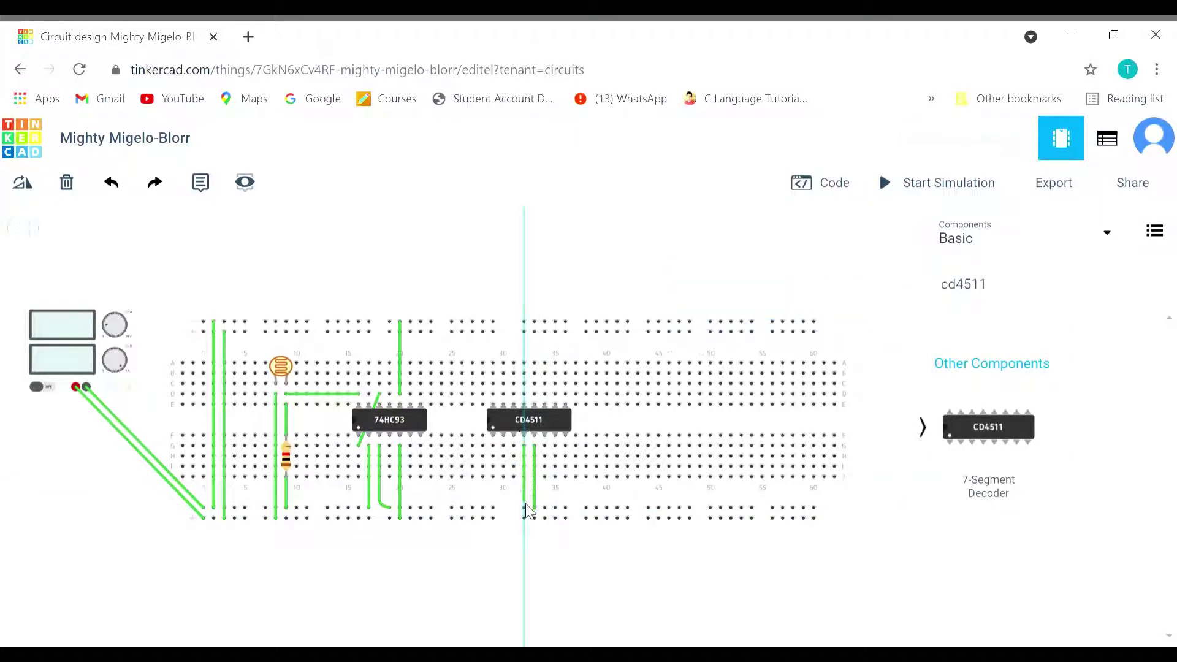
click(524, 519)
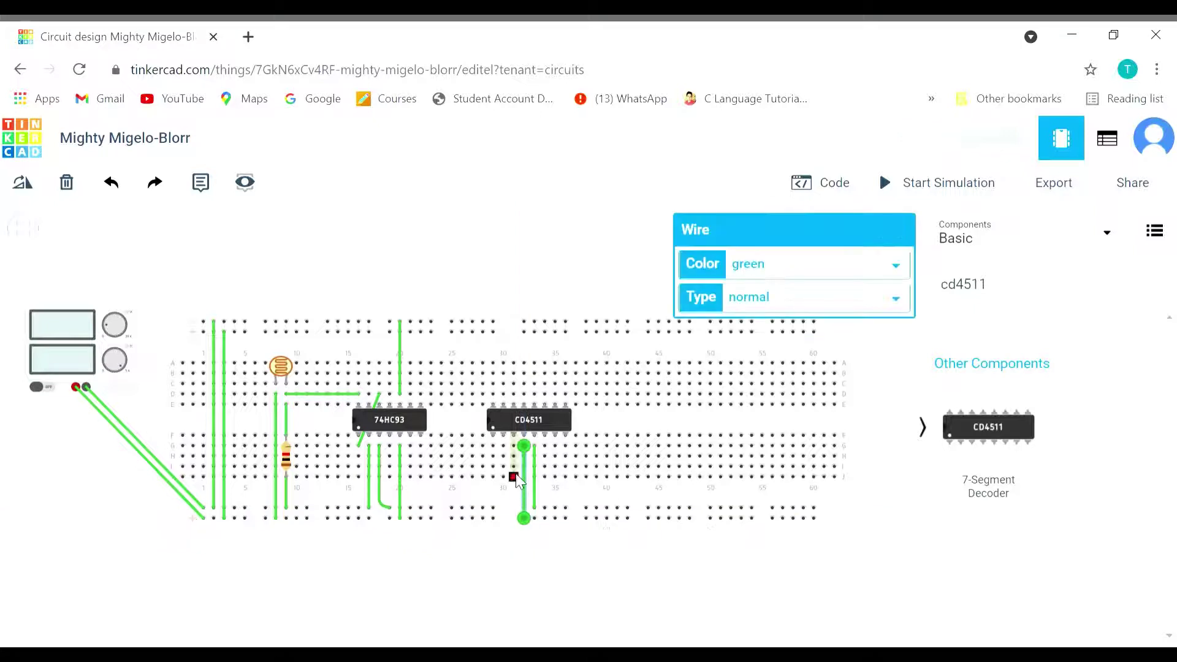
click(513, 436)
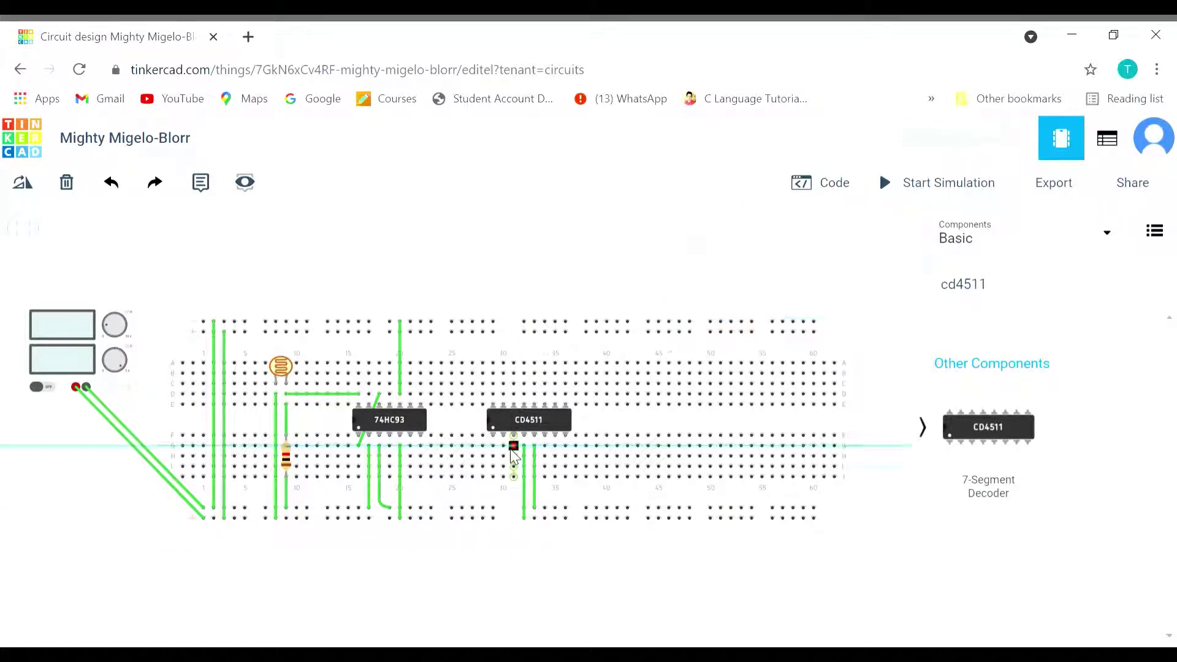
click(514, 520)
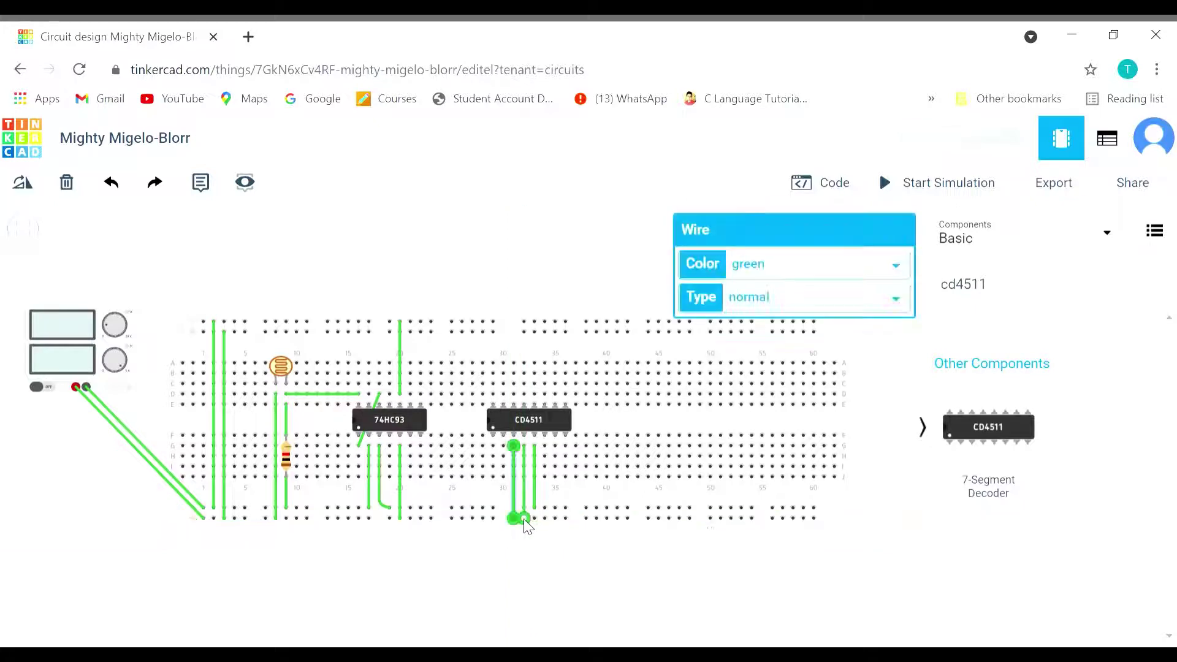
click(538, 563)
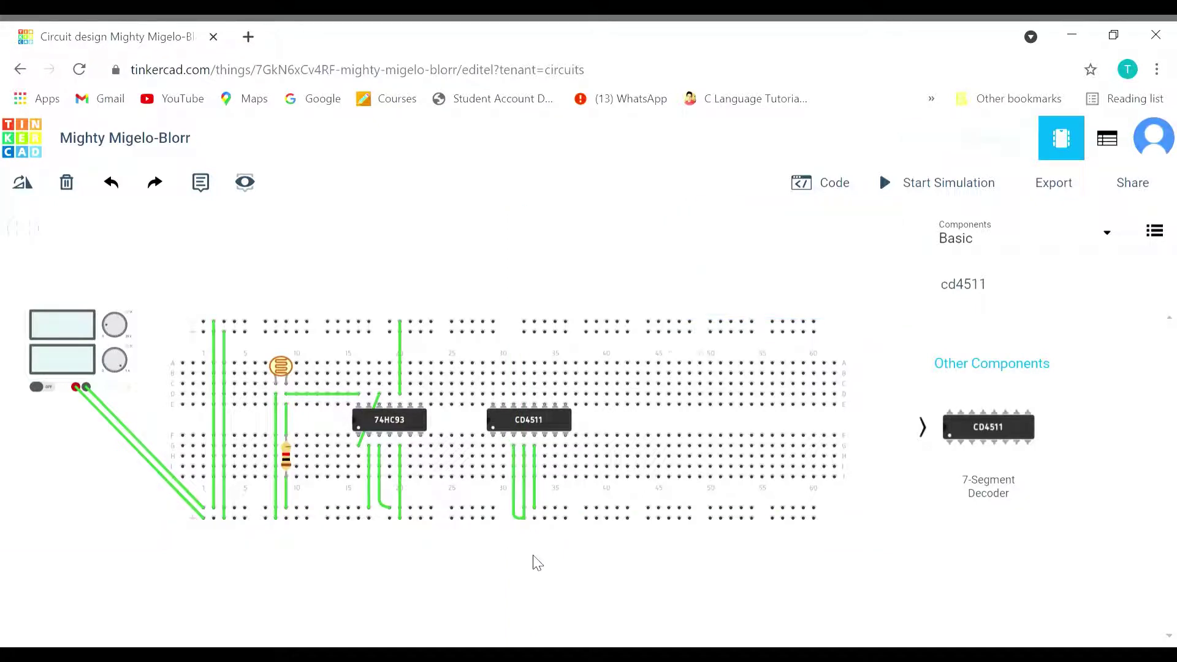
Tie one more decoder pin to the bottom rail and its first top pin to the top rail
click(564, 436)
click(565, 508)
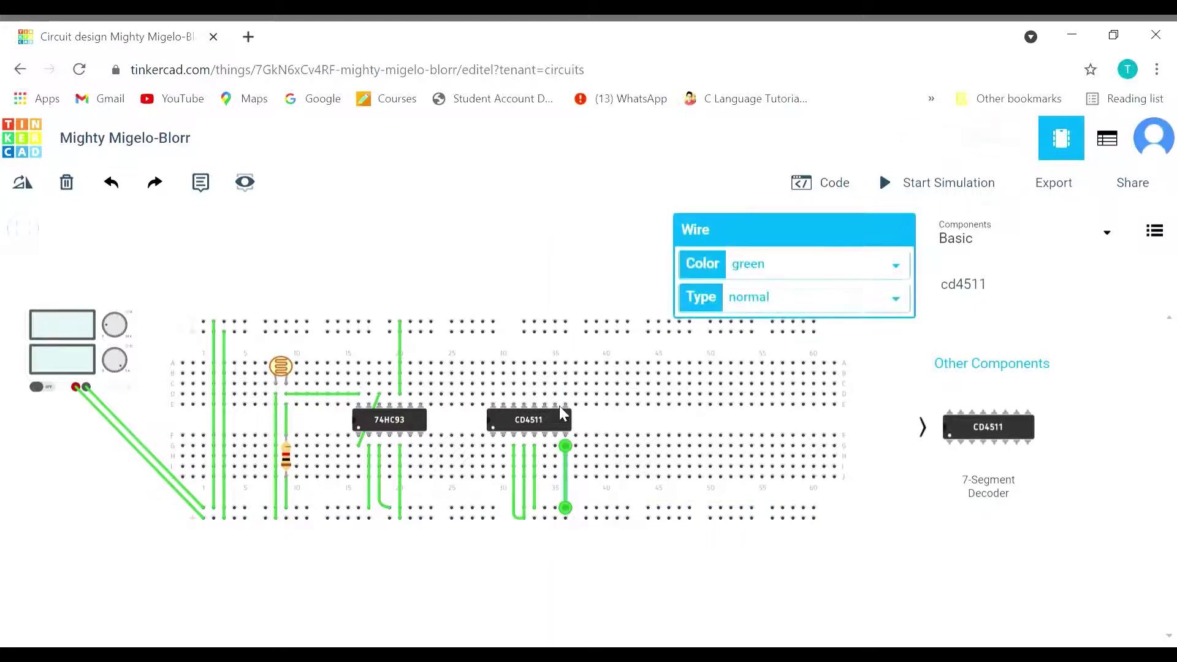
click(494, 406)
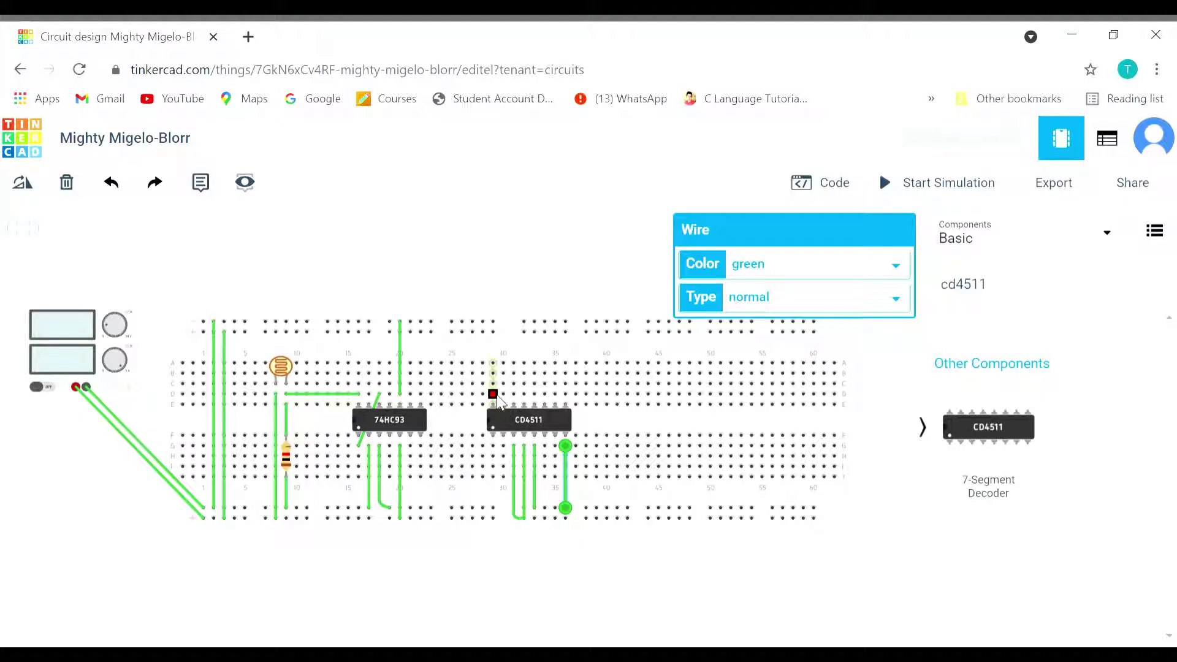
click(494, 332)
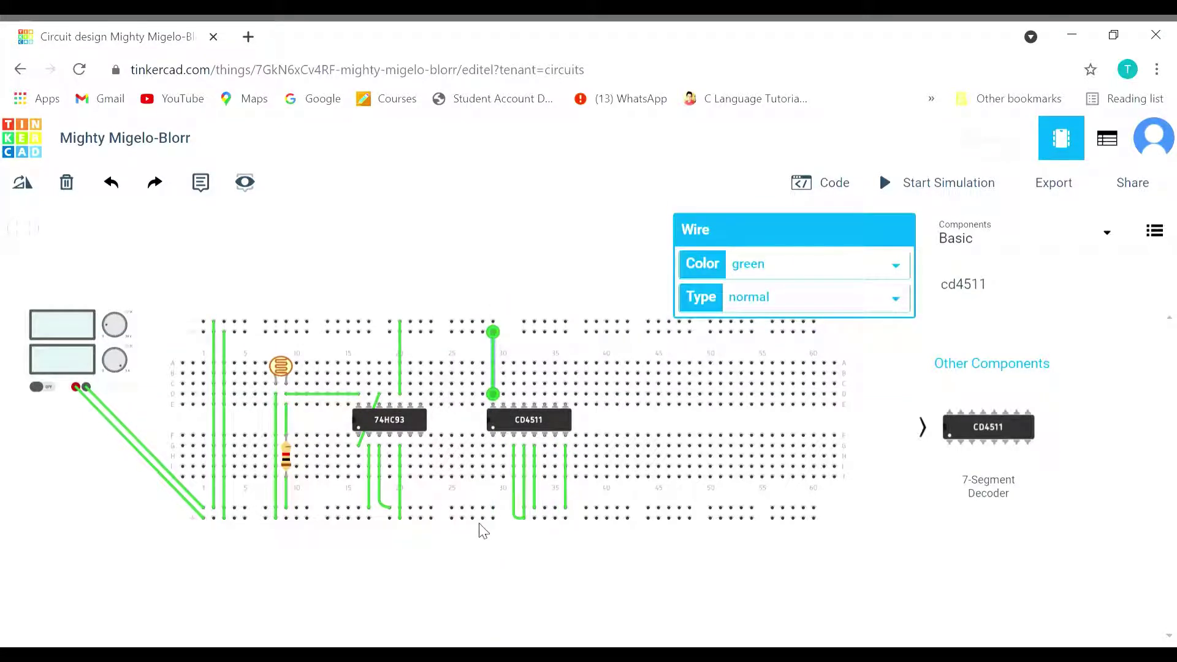
click(465, 566)
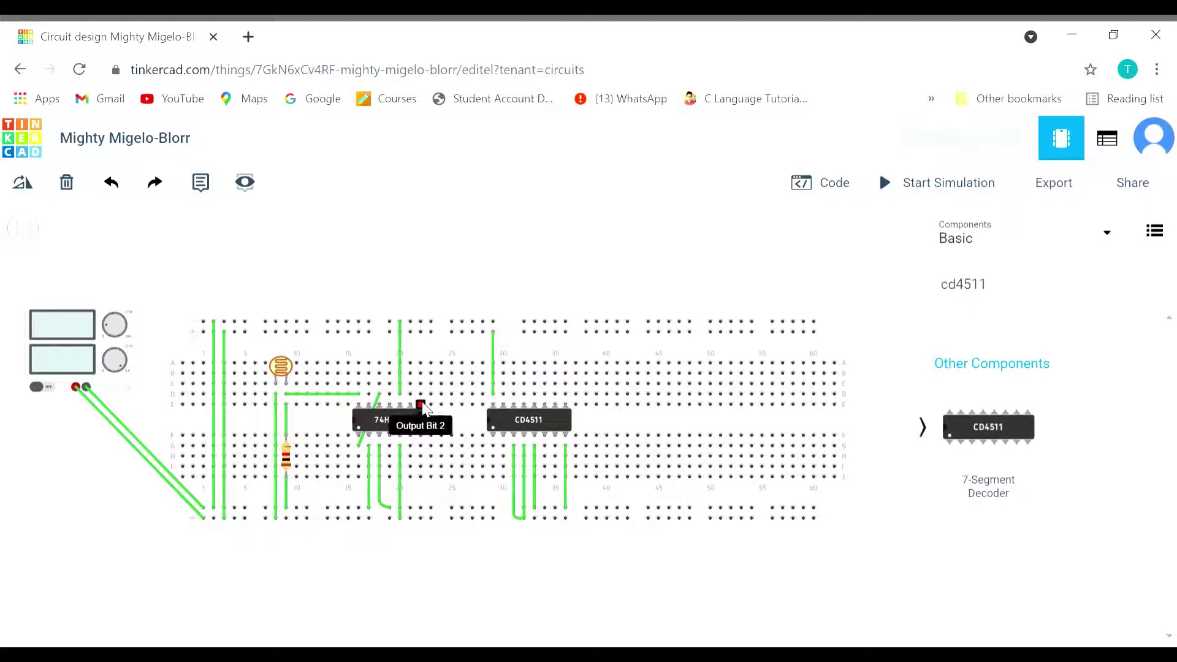
Connect two 74HC93 outputs to CD4511 inputs with a black wire and a red wire
click(379, 385)
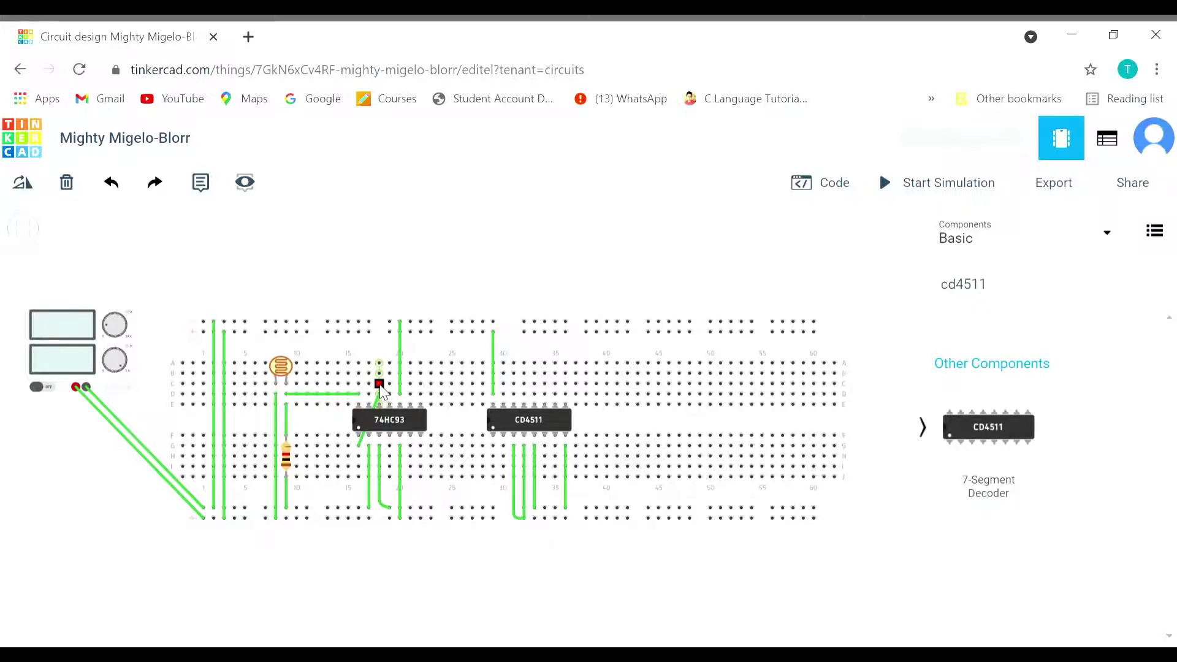
click(555, 446)
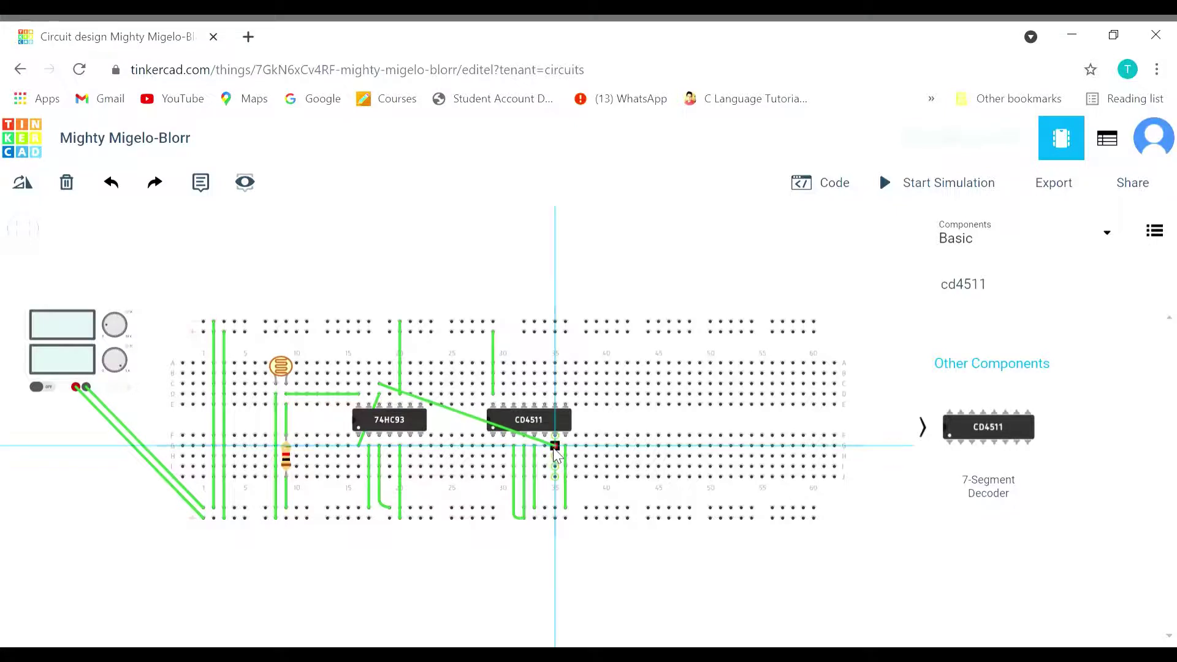
click(770, 268)
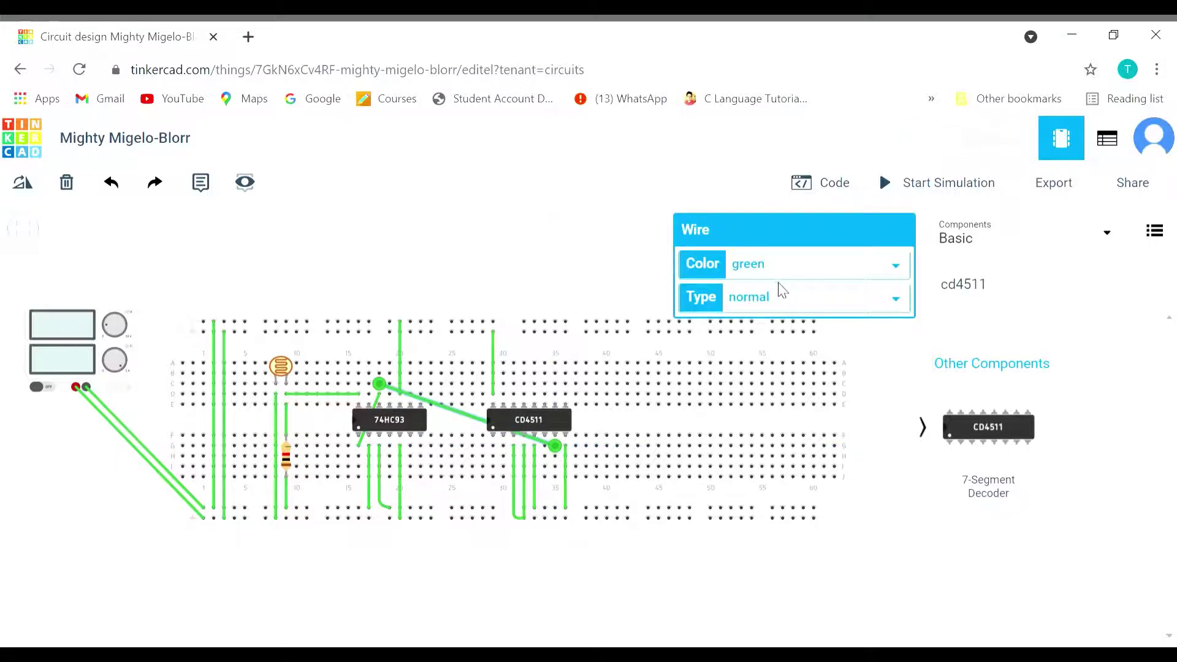
click(781, 288)
click(510, 589)
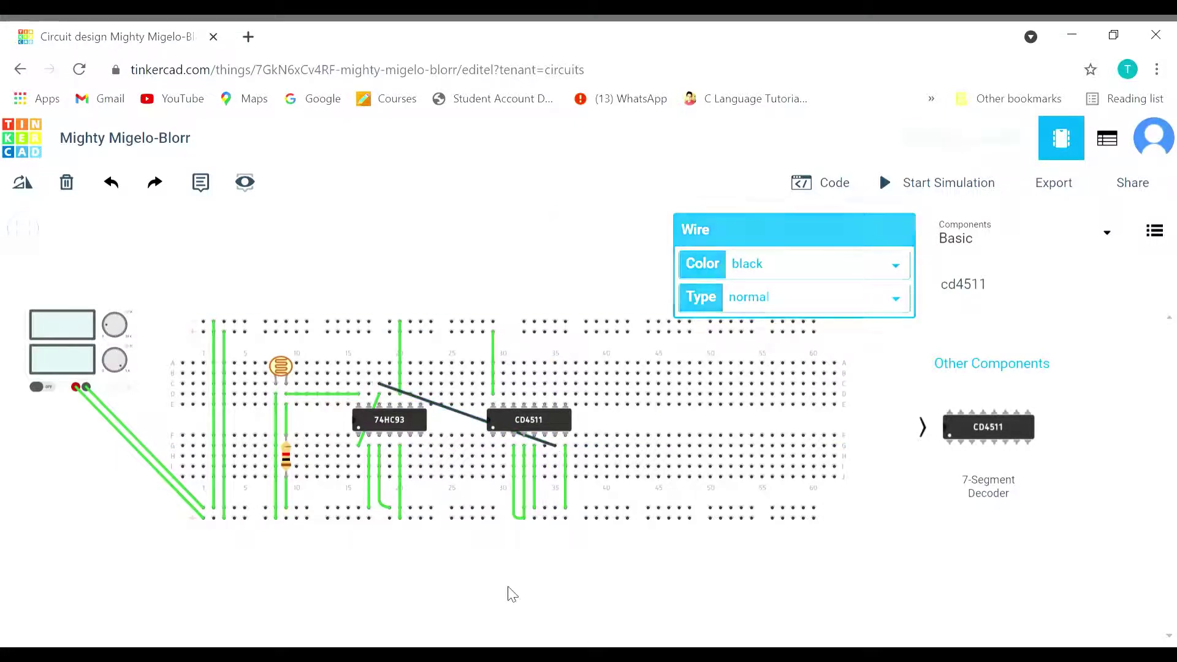
click(411, 386)
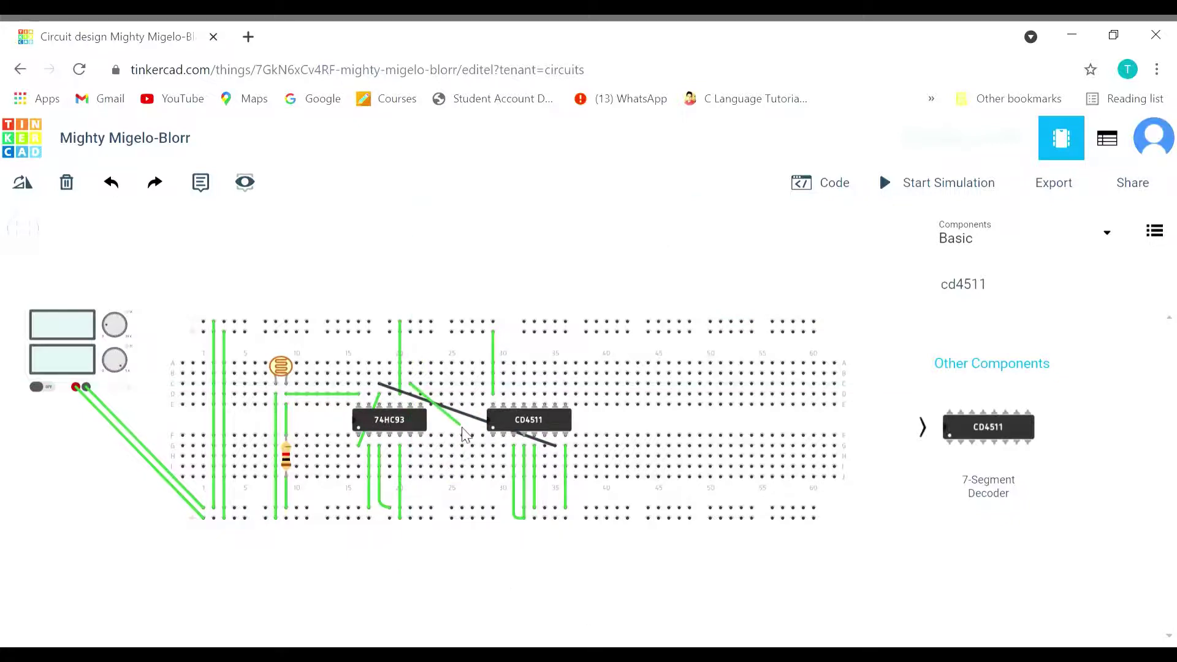
click(493, 445)
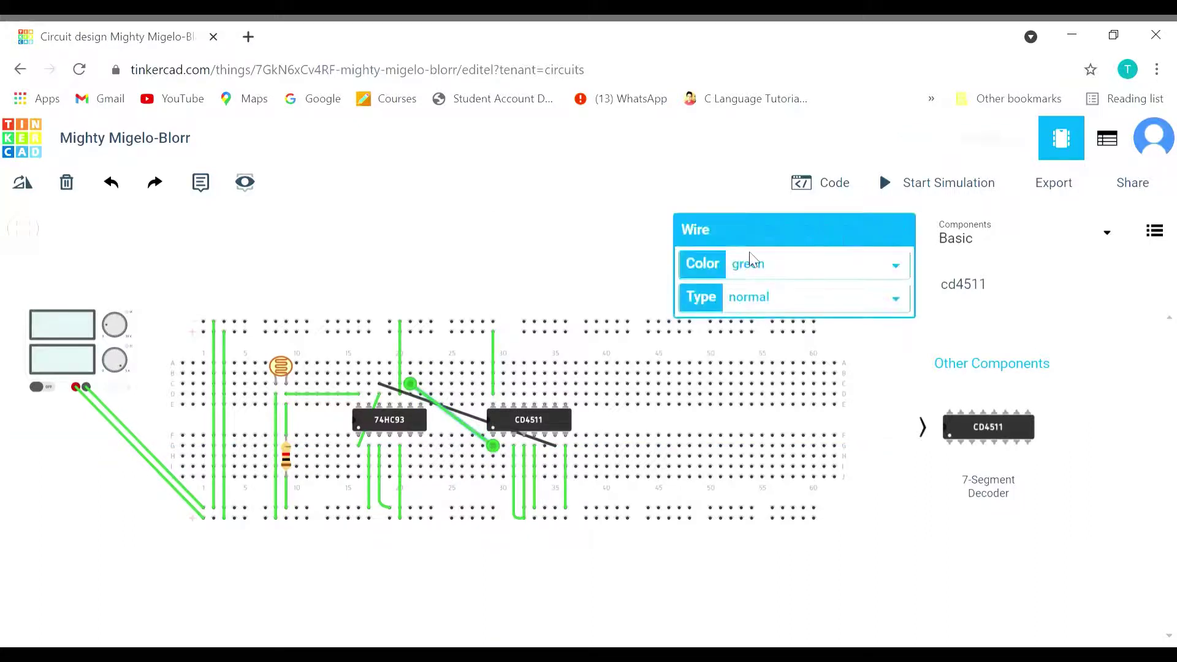
key(2)
click(473, 623)
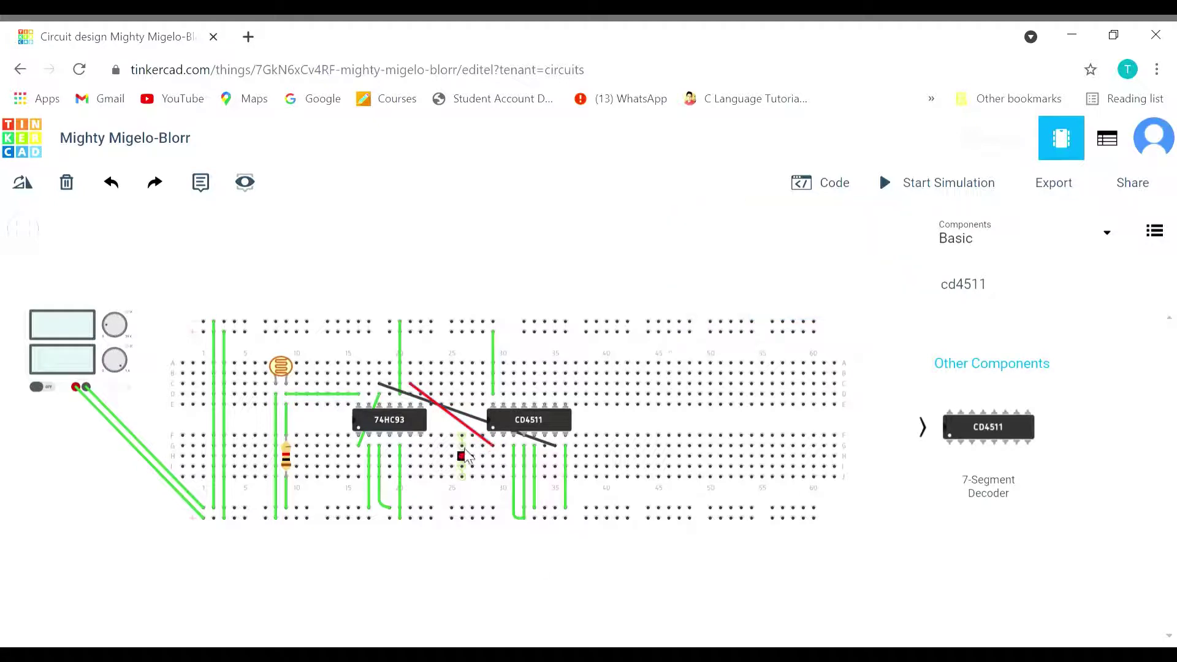
Connect the remaining two outputs to CD4511 Inputs 3 and 4 with pink and brown wires
click(421, 386)
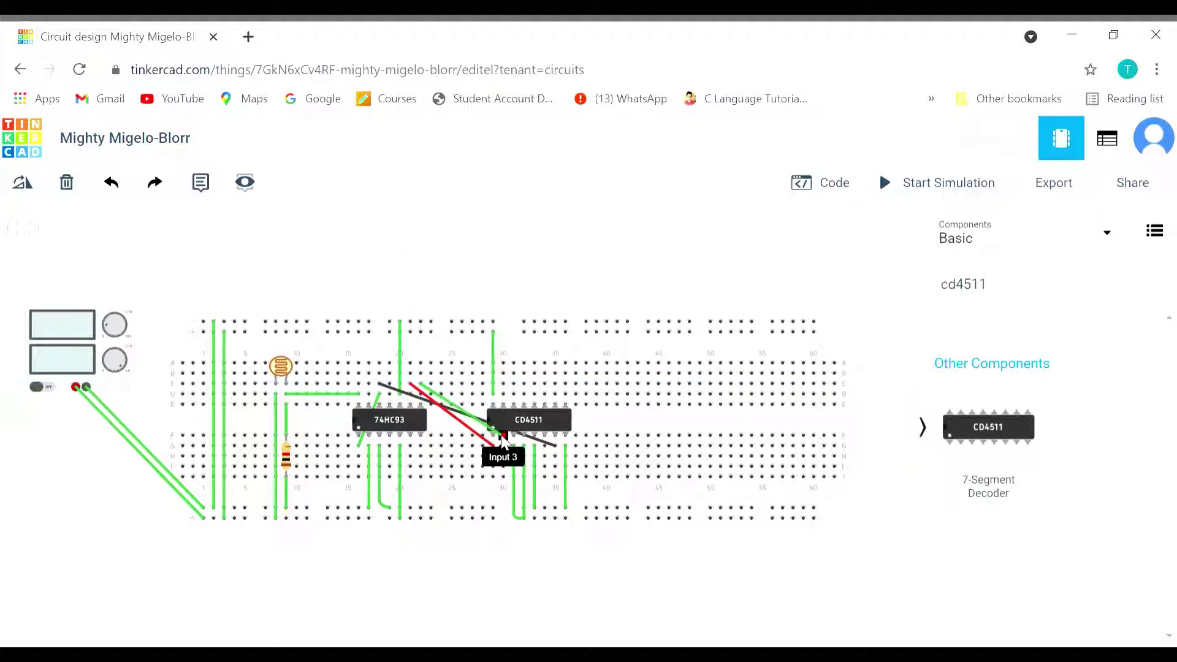
click(503, 446)
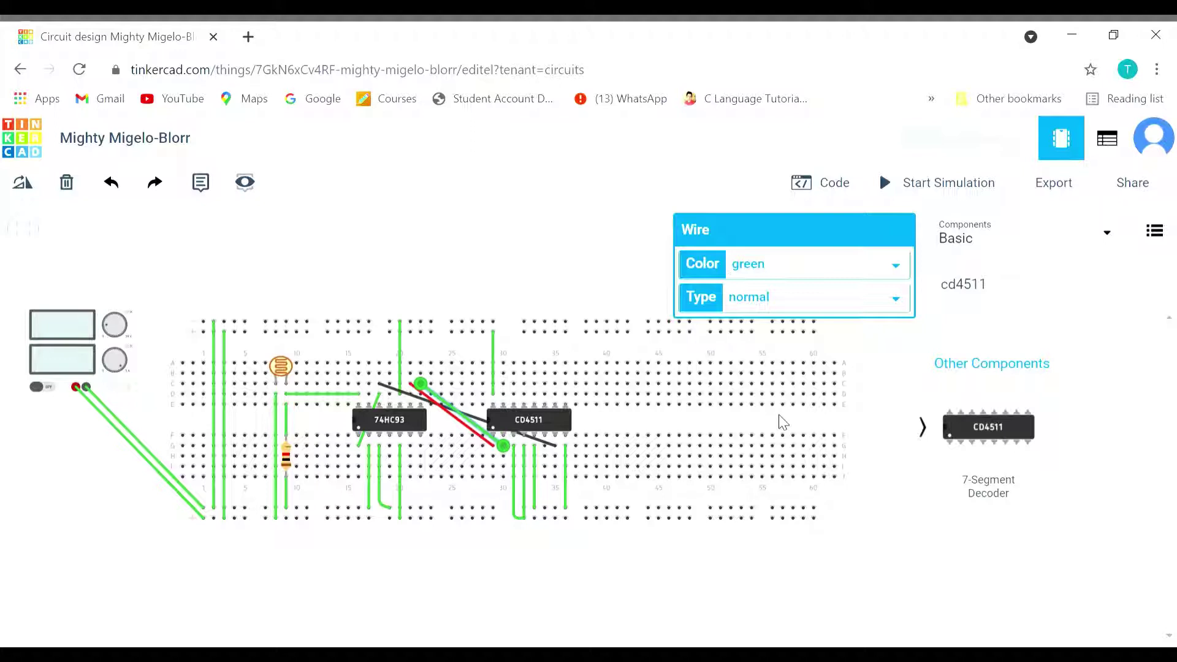
key(9)
click(486, 602)
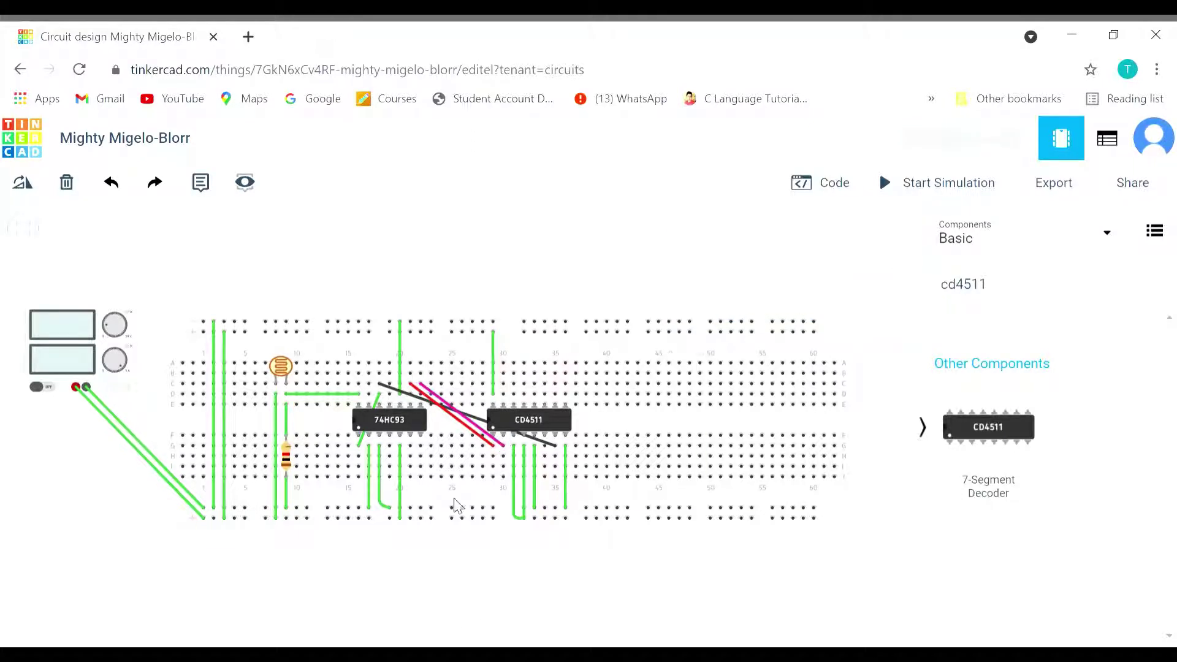
click(390, 386)
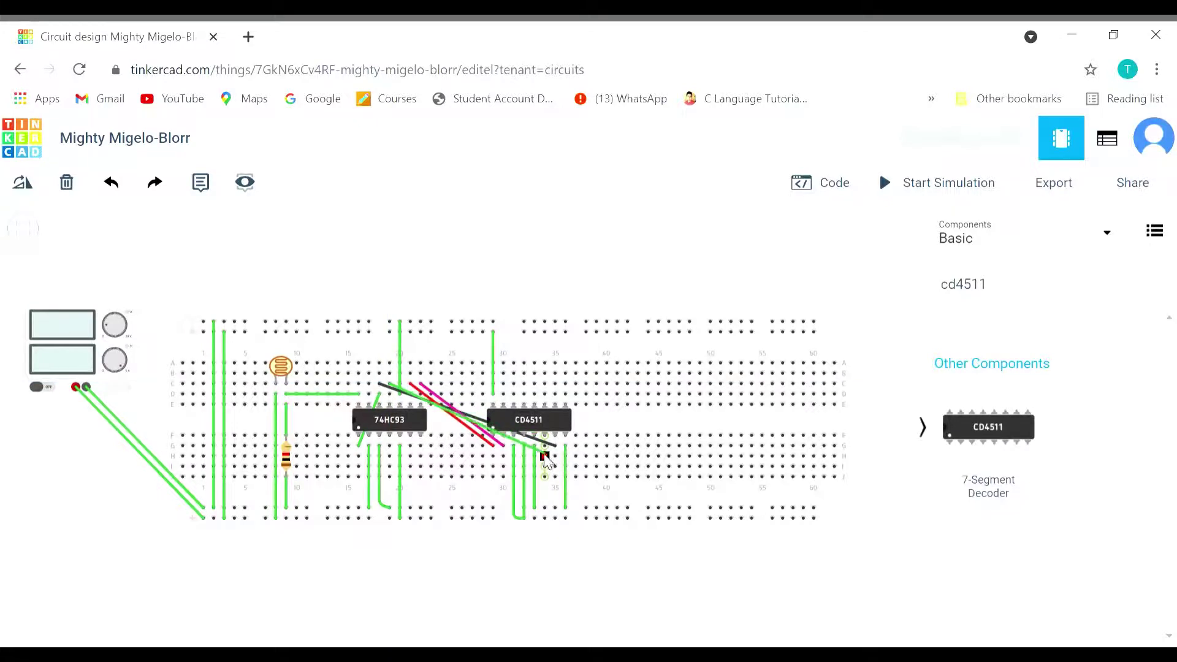
click(545, 455)
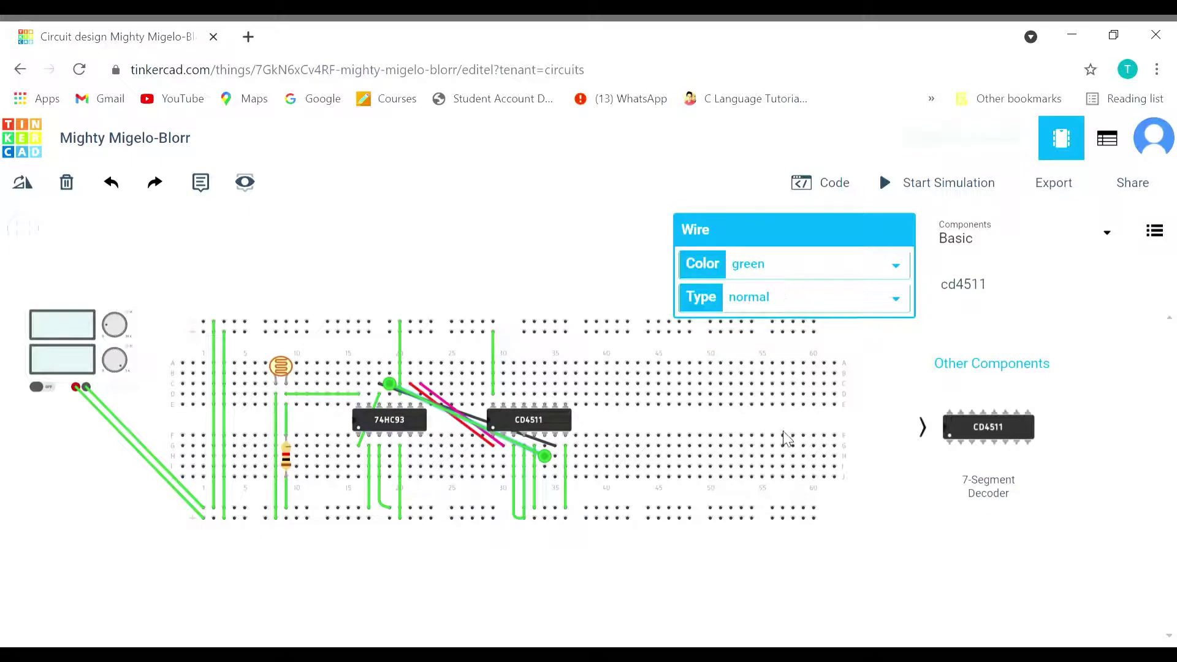
key(1)
click(598, 593)
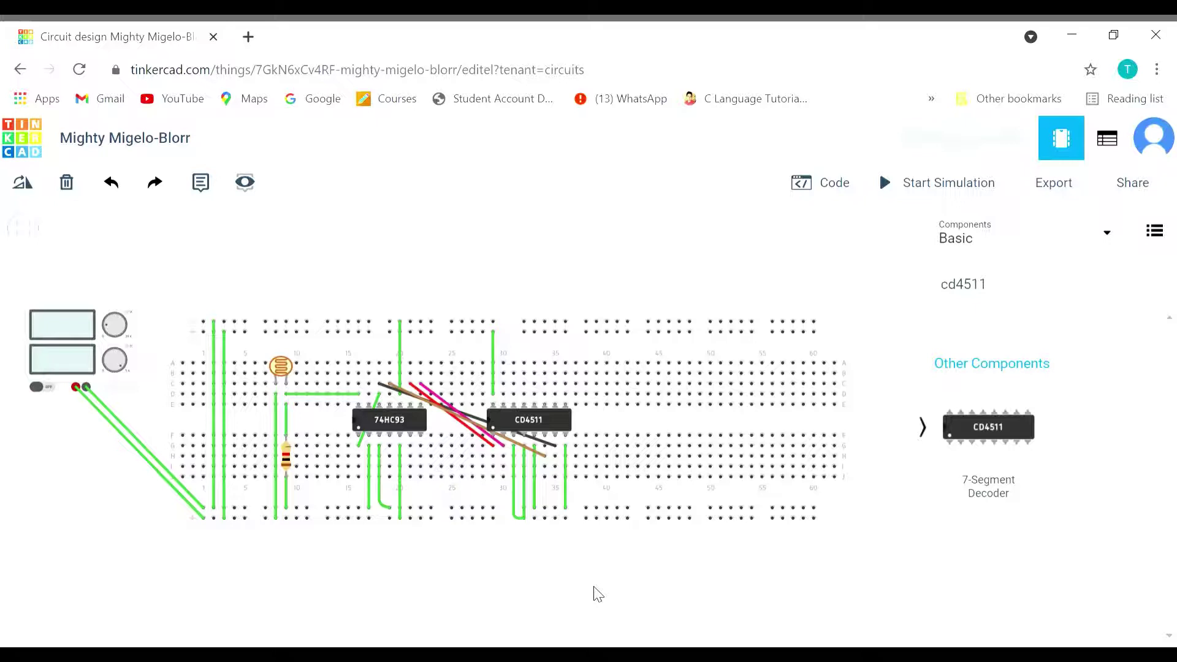
Search for '7 se' and place a 7 Segment Display right of the CD4511
click(1046, 294)
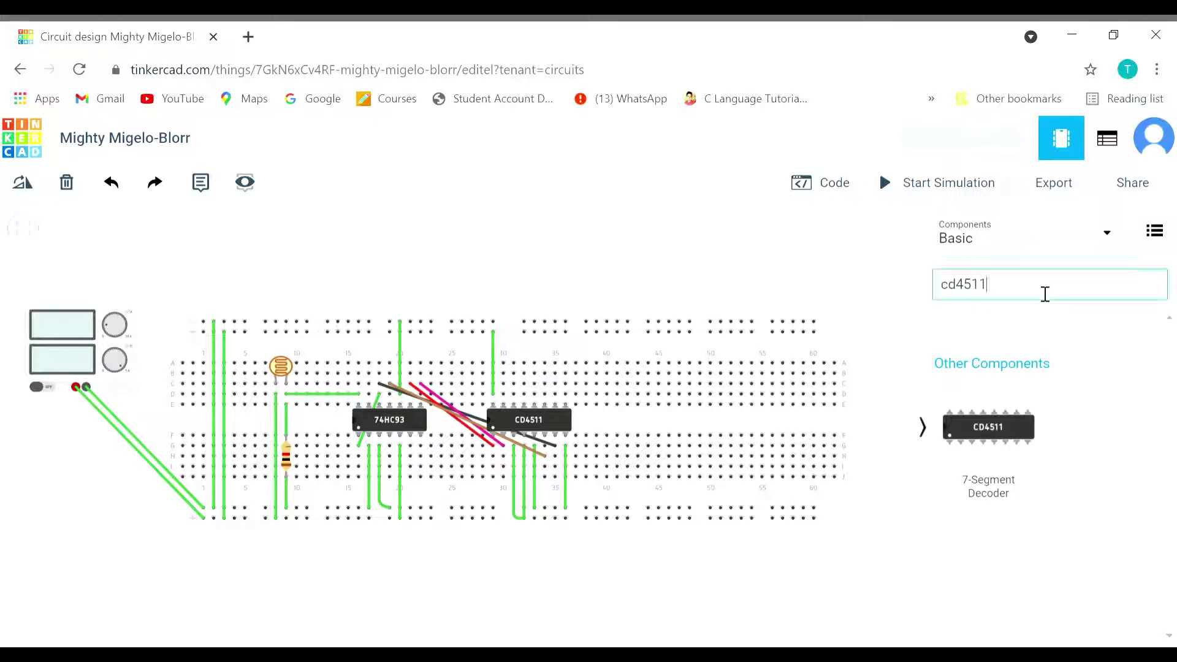
key(BackSpace)
key(BackSpace)
key(BackSpace)
text(7 segm)
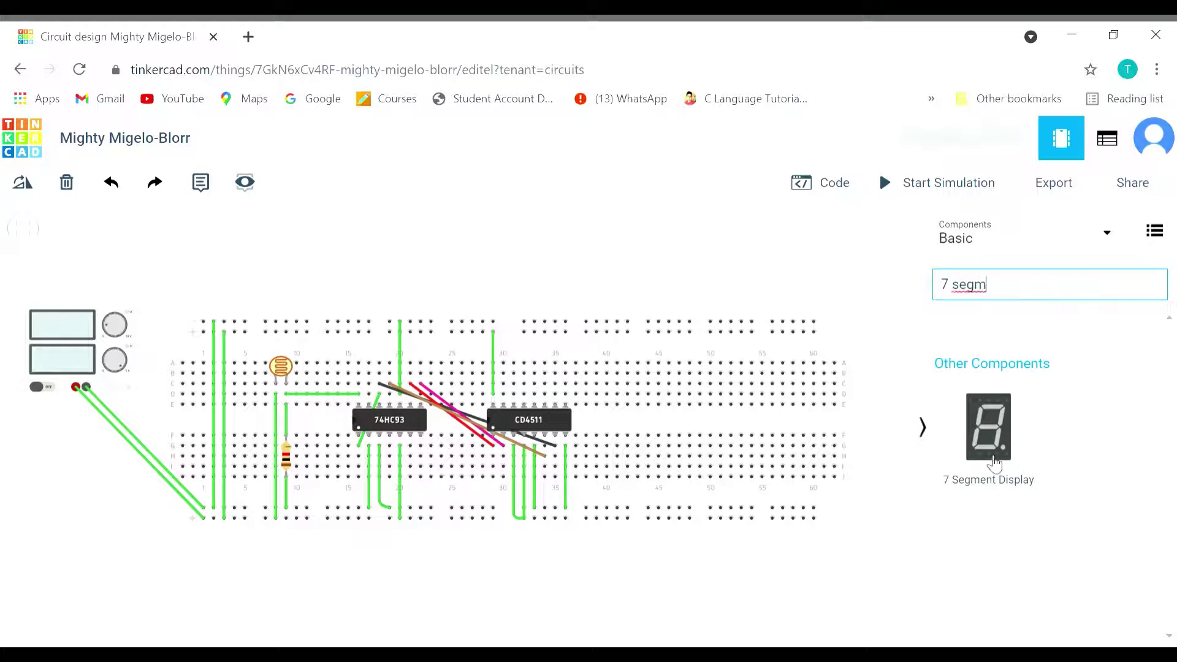
drag(990, 454, 679, 439)
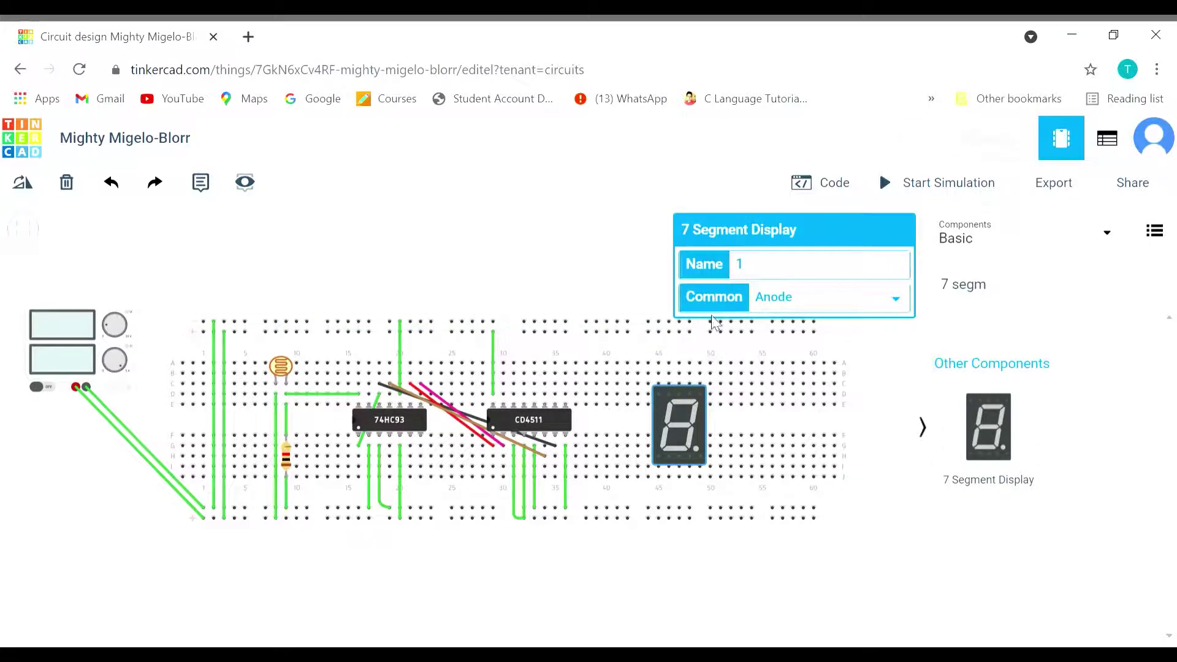
Set the display's Common type to Cathode
click(805, 306)
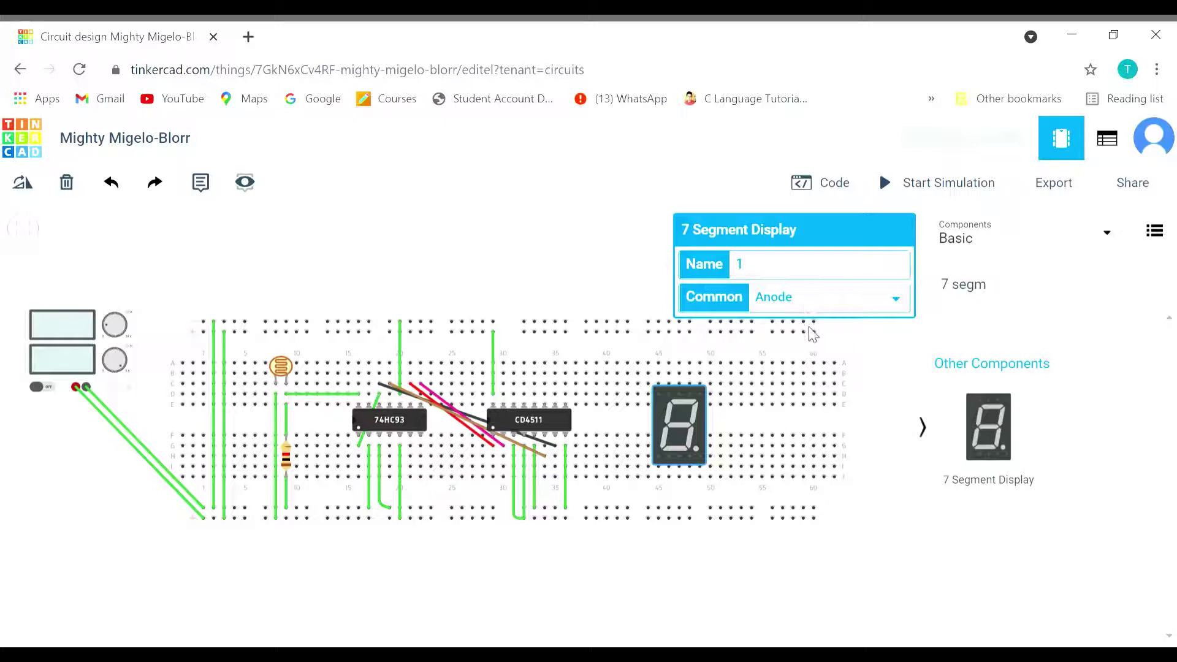
click(812, 336)
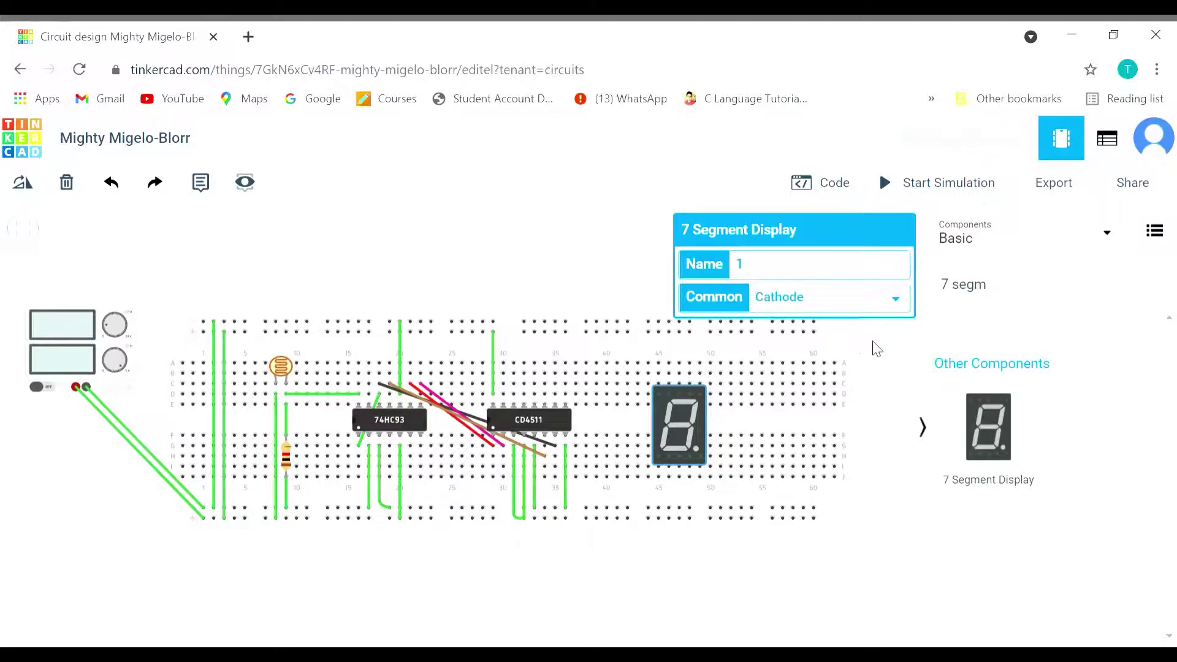
click(877, 348)
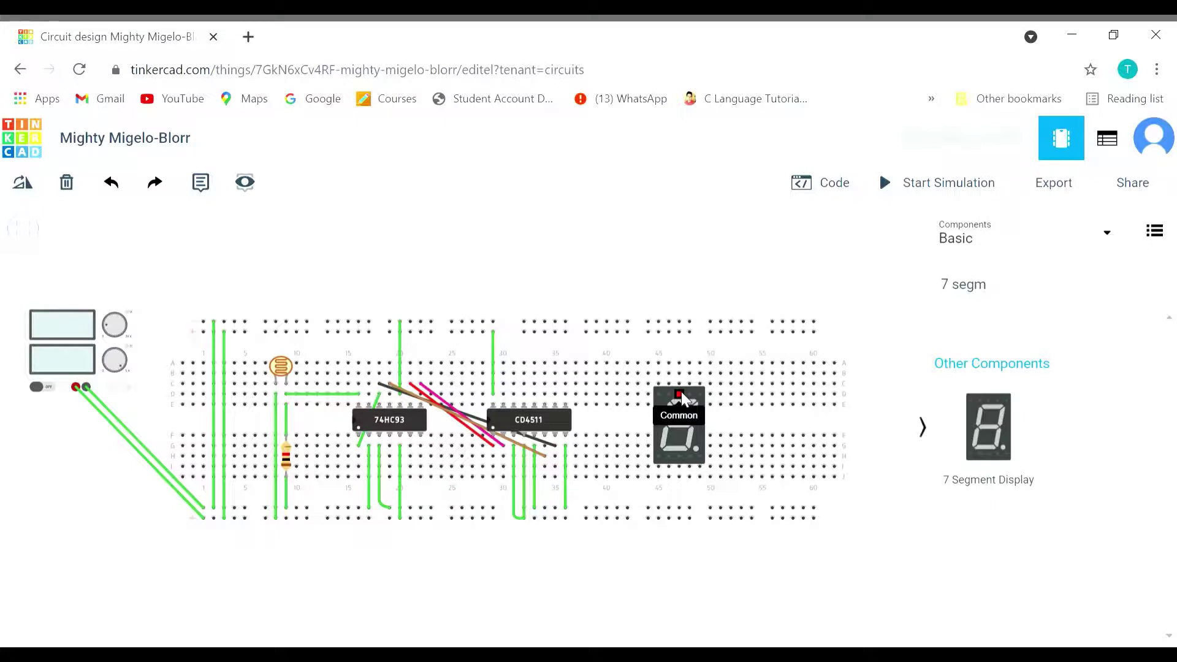
Find a resistor with the search 're', place it above the 7-segment display, and set it to 220
click(1011, 301)
key(BackSpace)
key(BackSpace)
key(BackSpace)
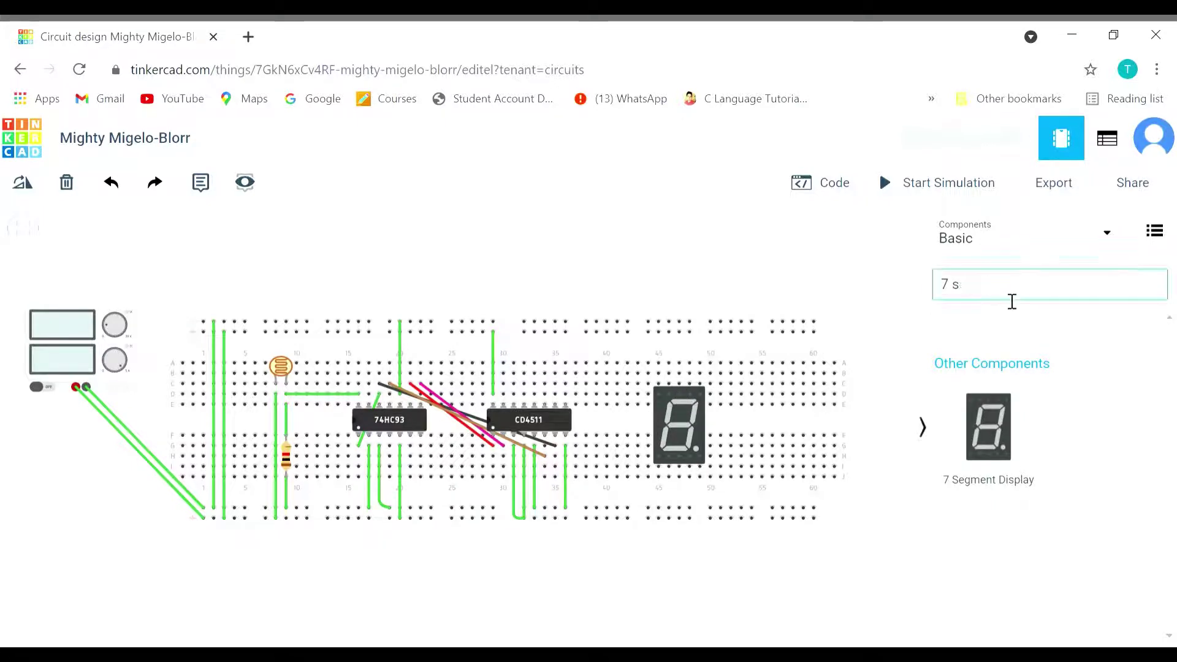
key(BackSpace)
key(BackSpace)
key(BackSpace)
text(re)
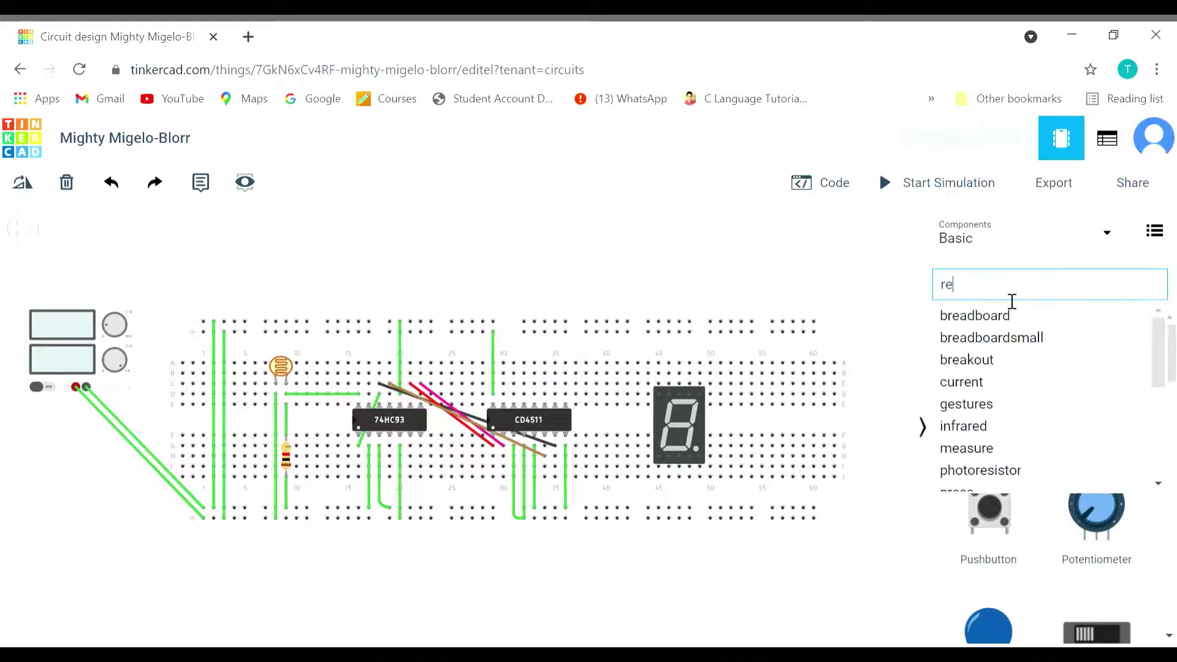
click(904, 465)
drag(1014, 376, 679, 344)
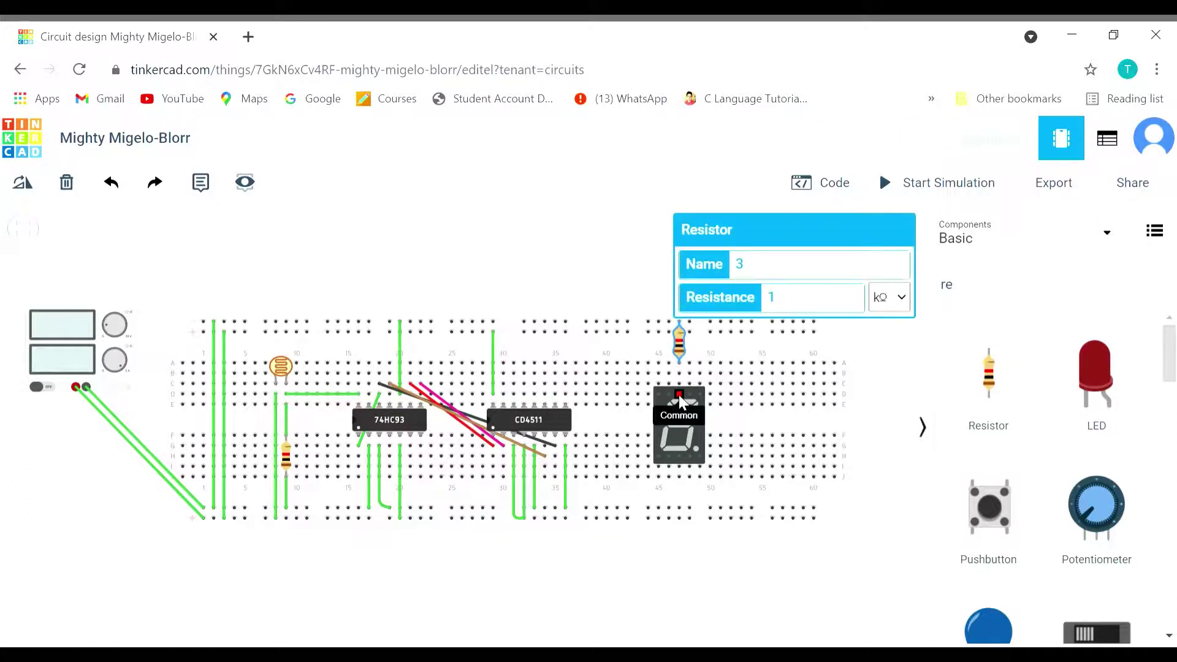
click(824, 308)
text(220)
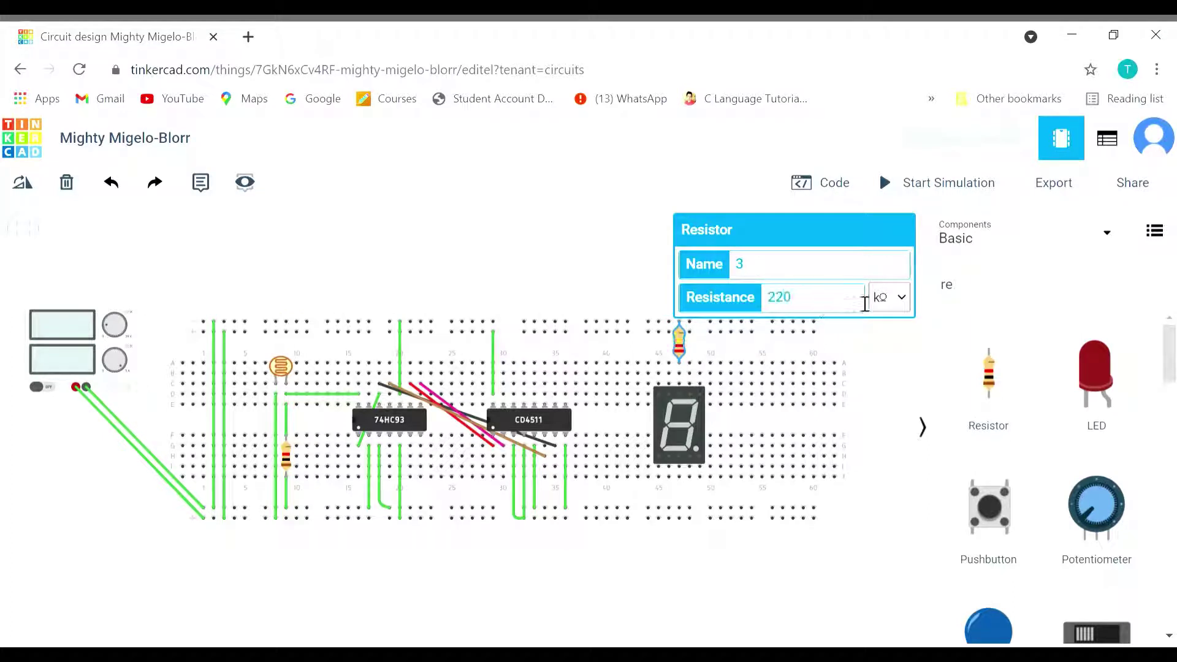
click(895, 387)
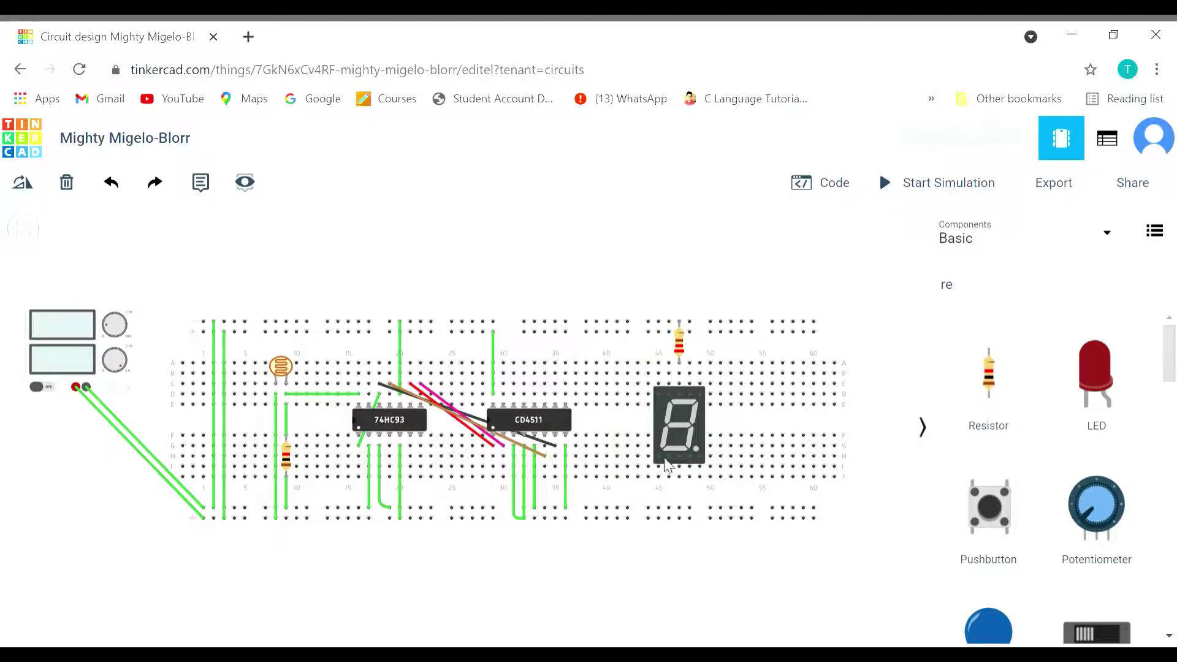
Route a wire from the CD4511's last top pin down and right to the display's lower pin
click(566, 394)
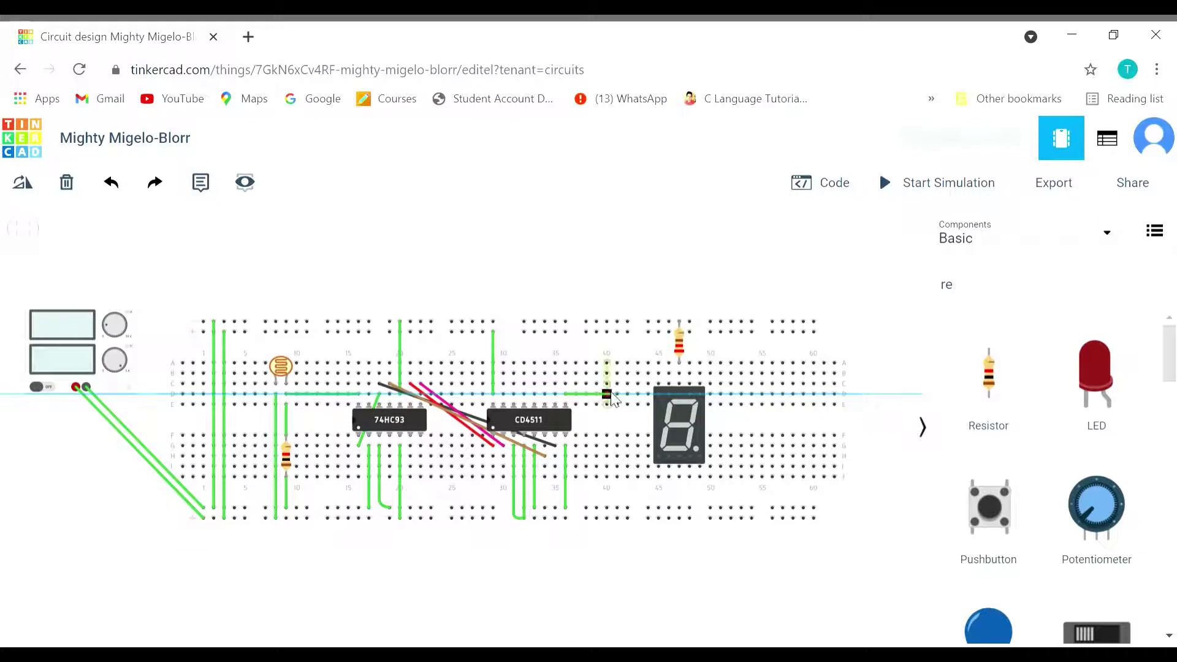
click(612, 394)
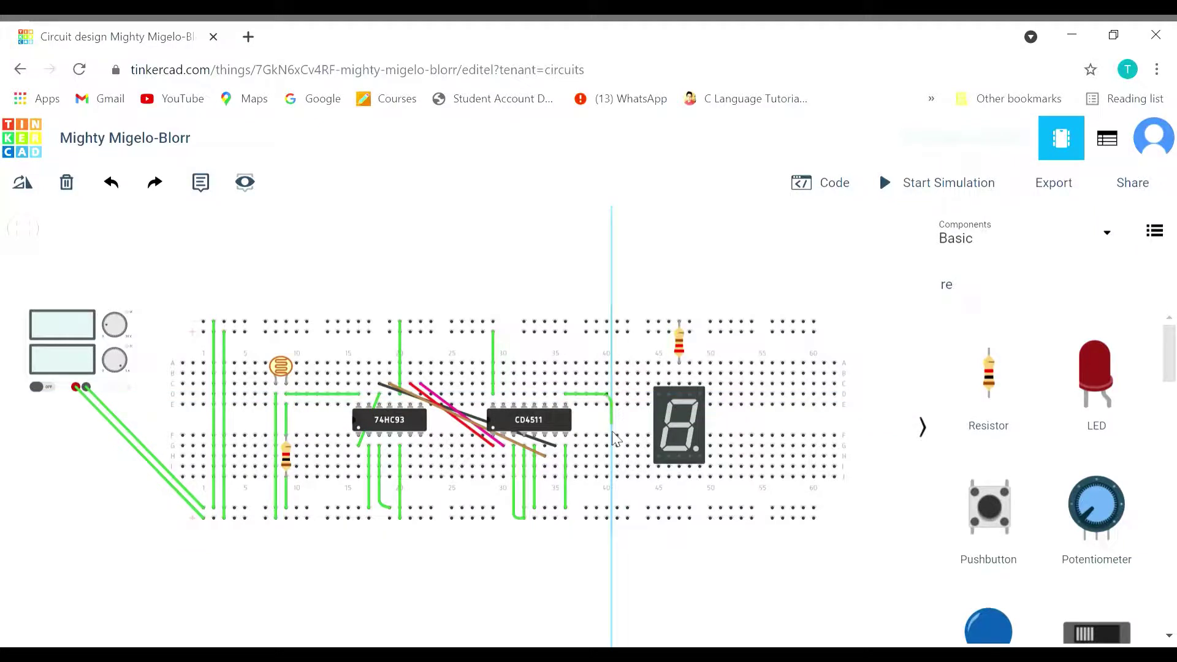
click(612, 466)
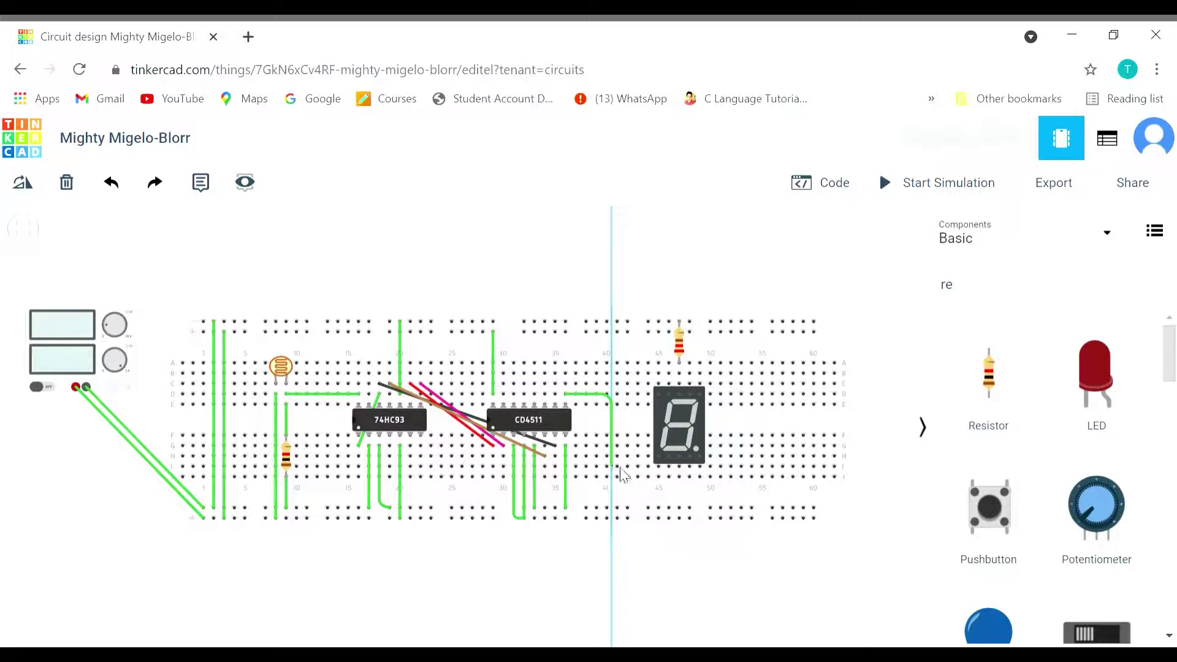
click(659, 469)
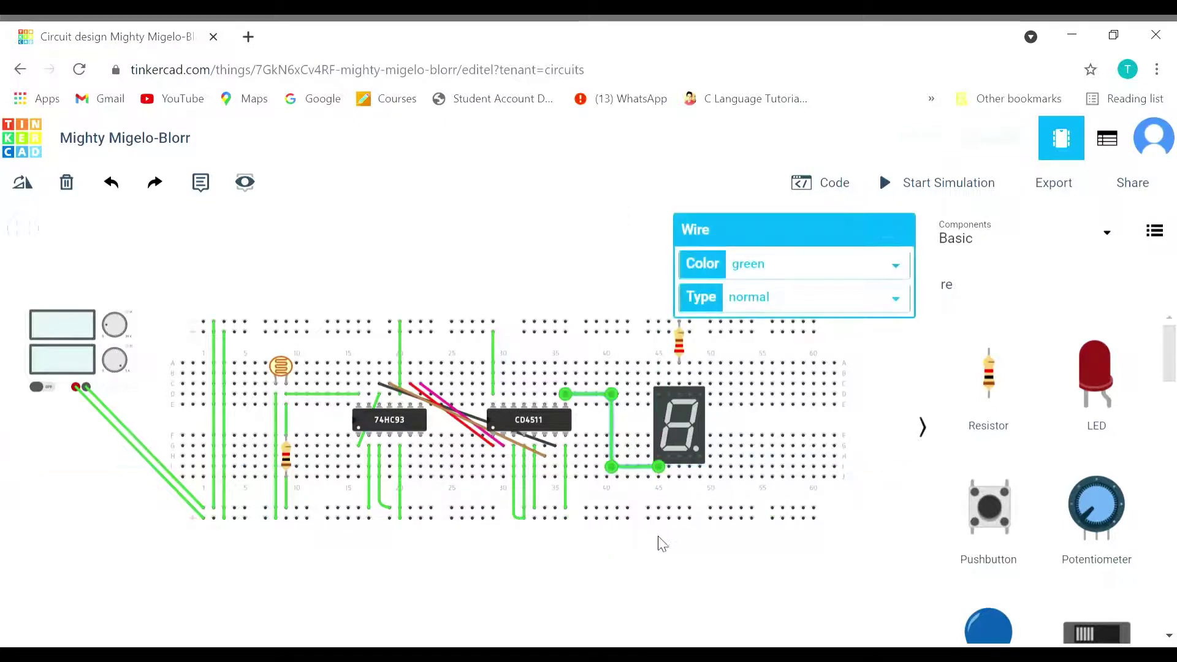
click(662, 554)
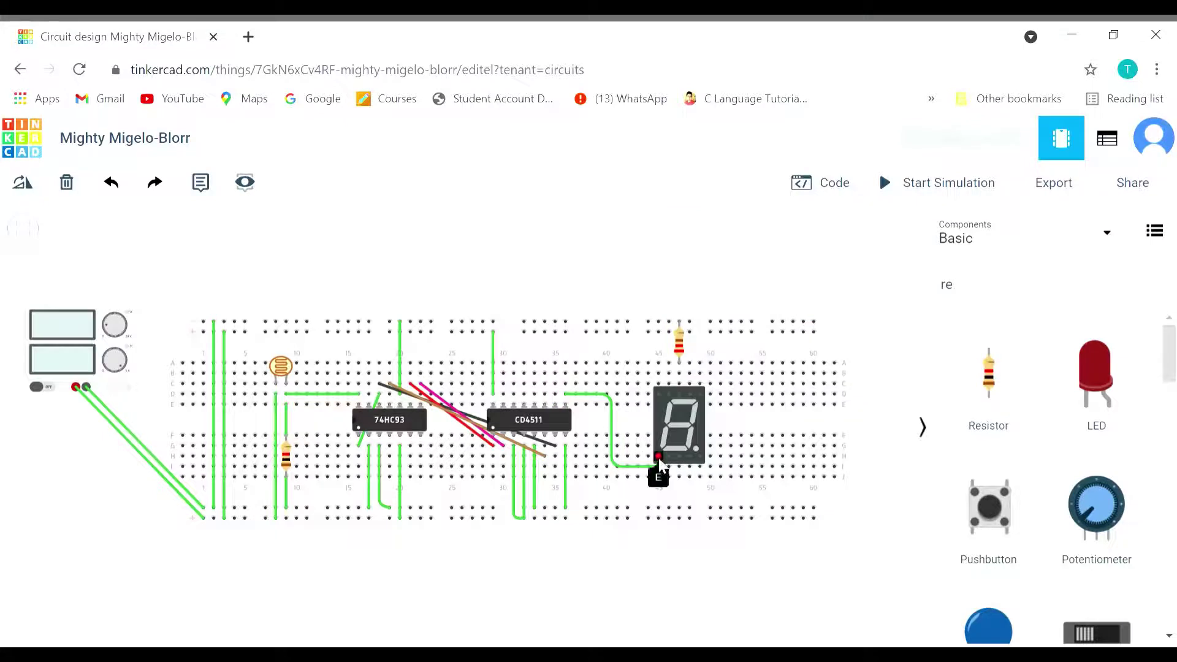
Redraw the wire from a CD4511 pin down and across to the display's bottom pin
click(554, 403)
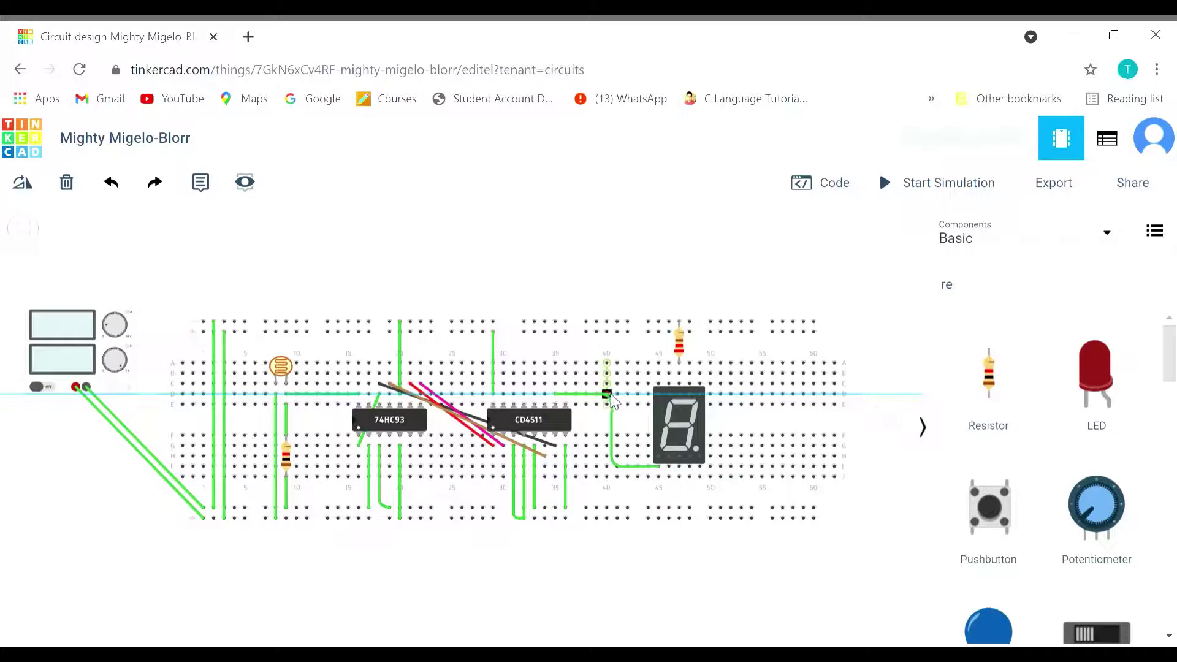
click(612, 393)
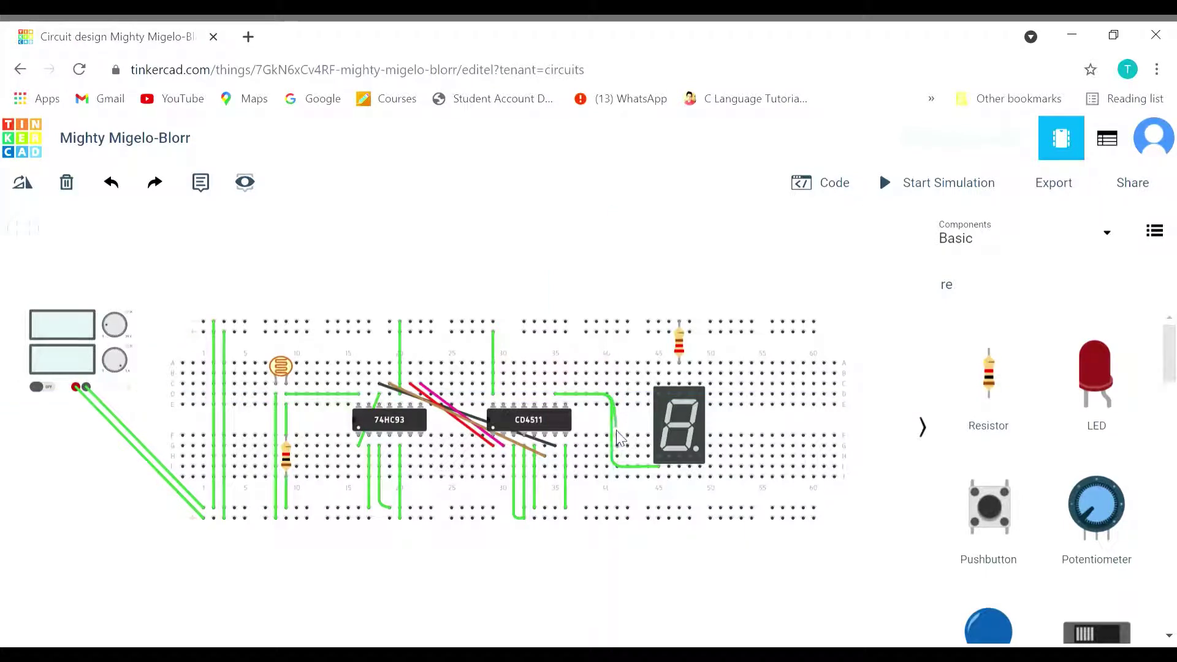
click(613, 471)
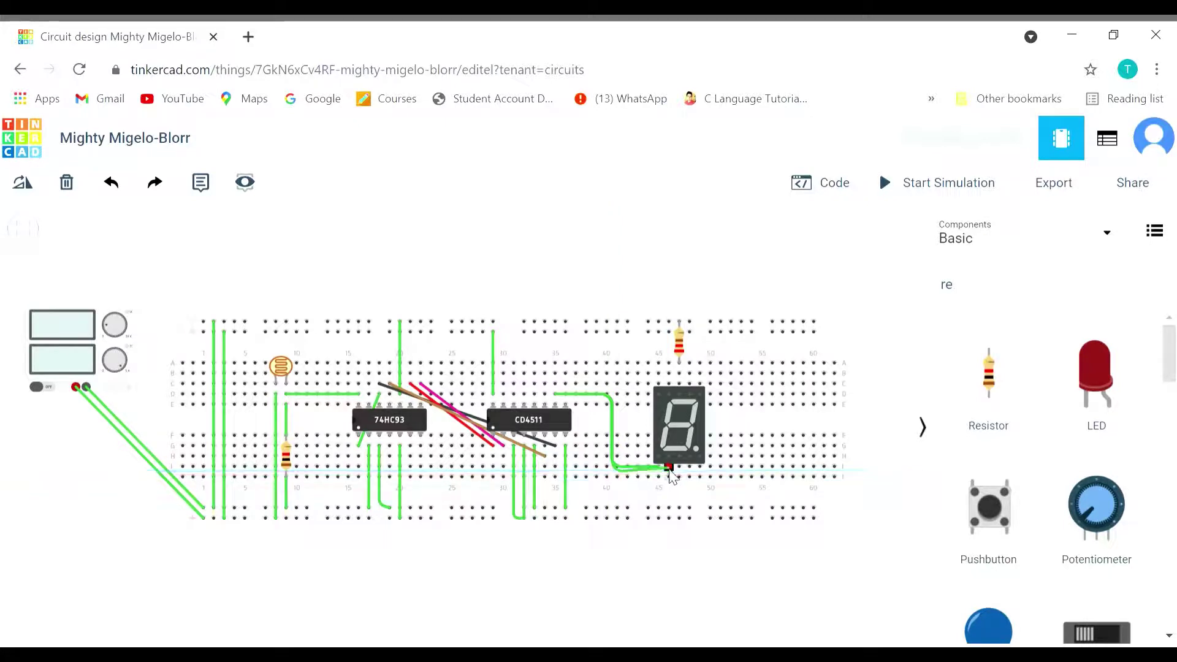
click(669, 470)
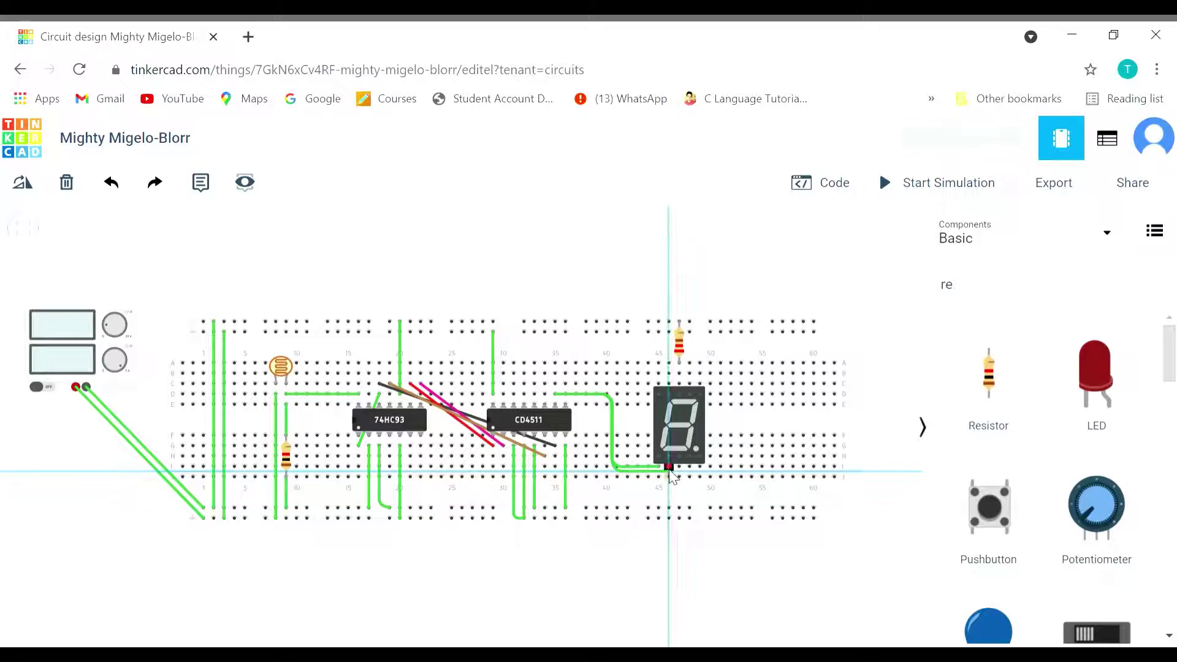
click(670, 471)
click(675, 517)
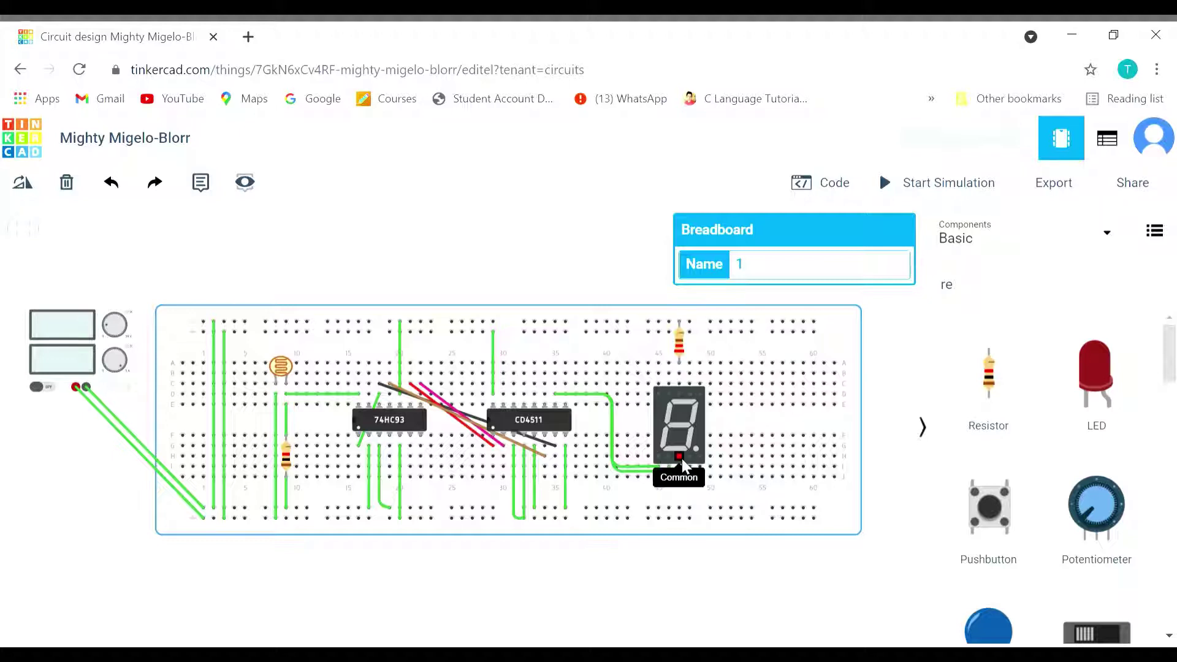
Wire another CD4511 pin along row J and link it to the display's bottom pin
click(544, 395)
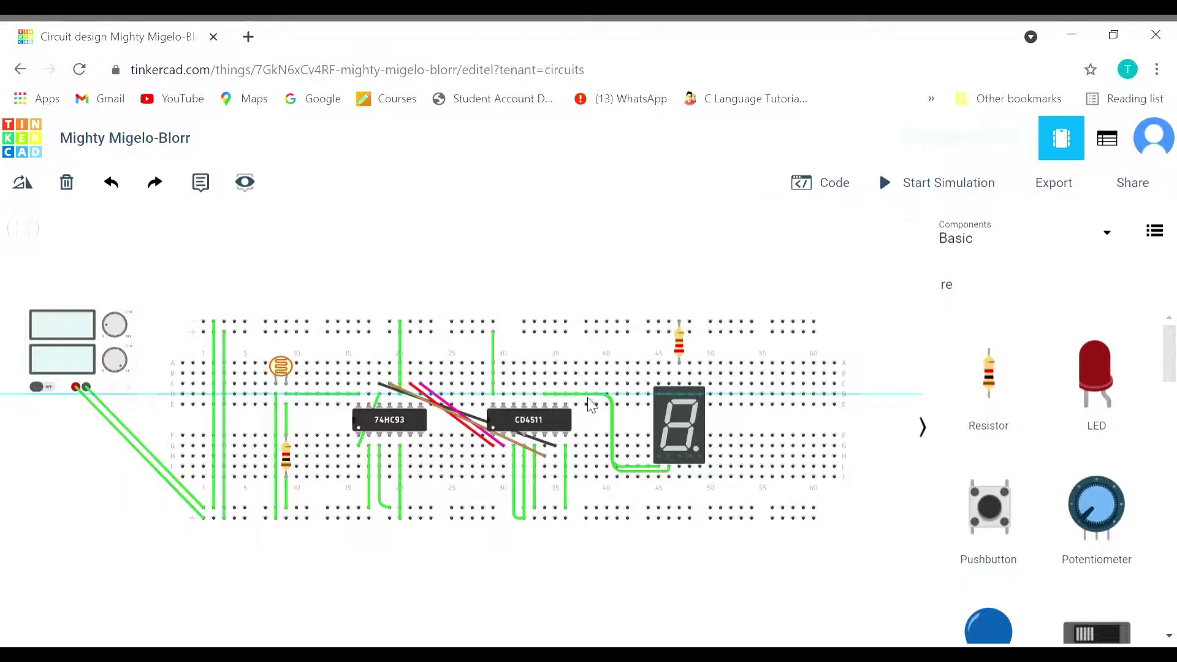
click(619, 395)
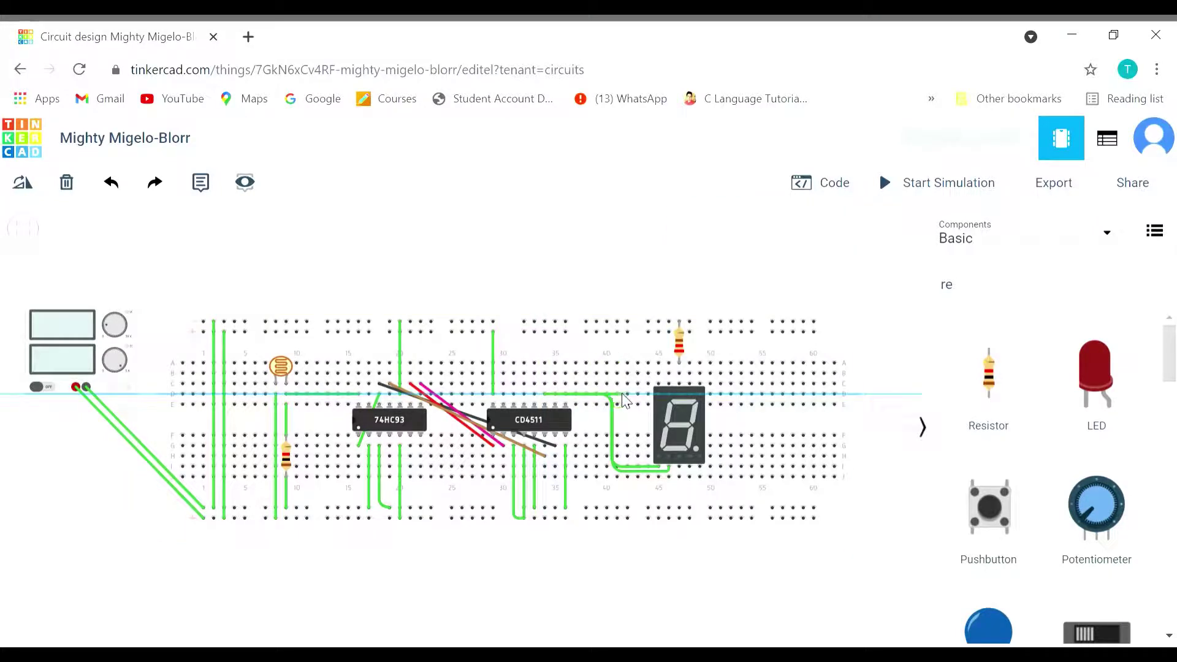
click(624, 484)
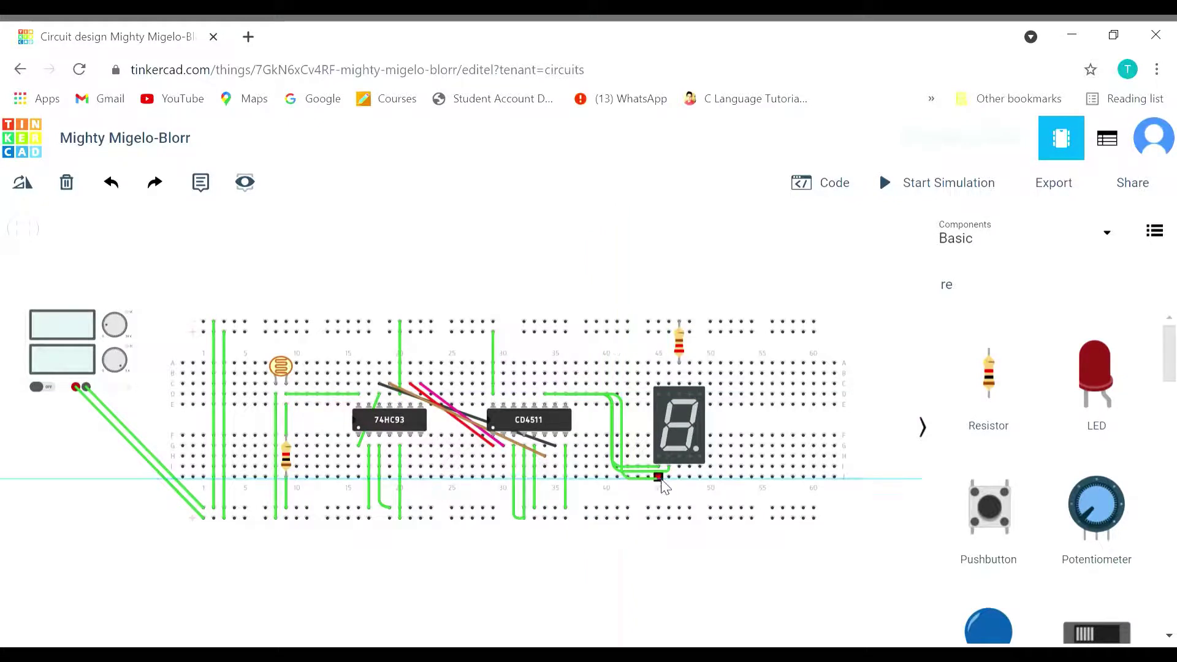
click(693, 480)
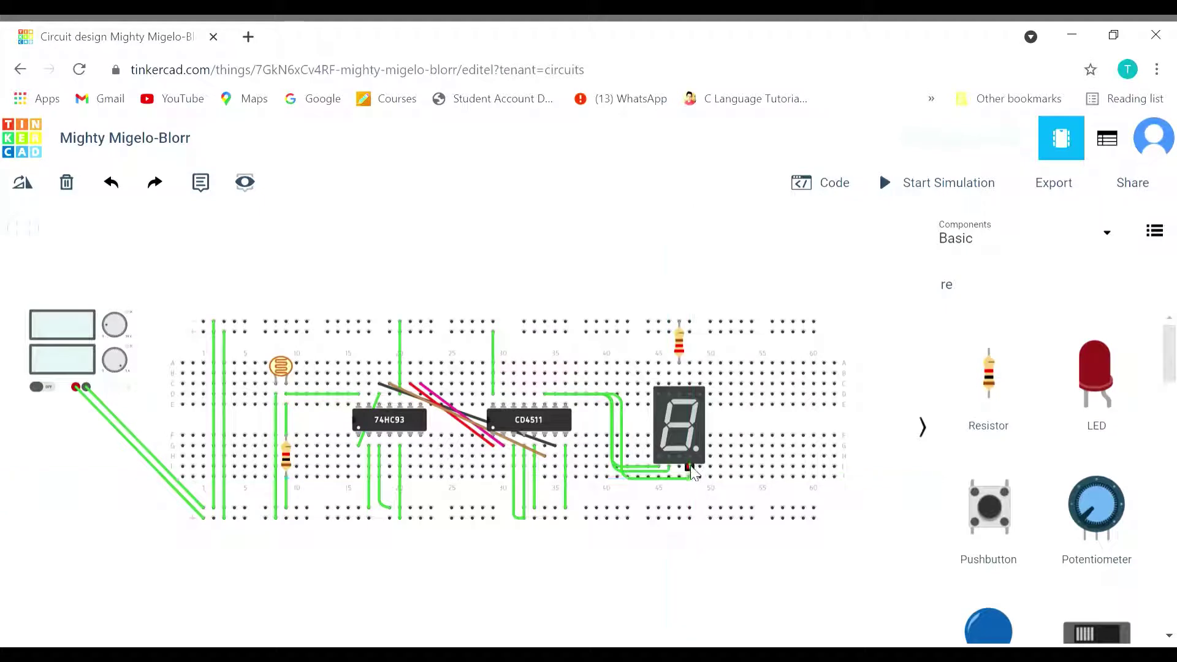
click(692, 472)
click(693, 479)
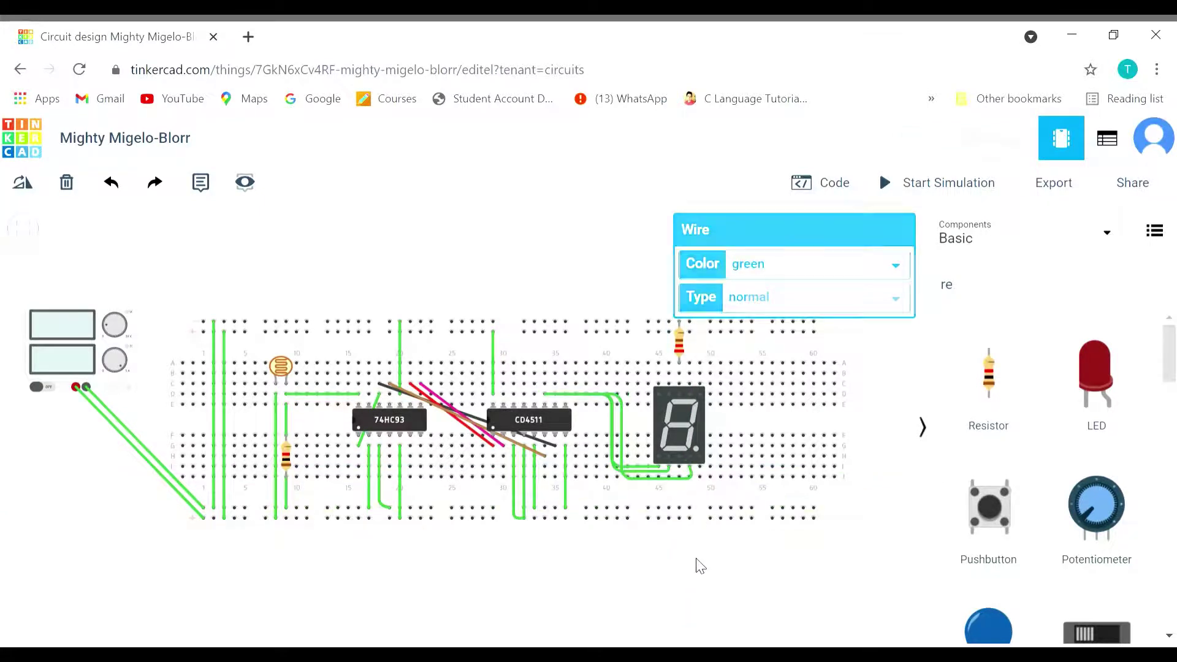
click(697, 565)
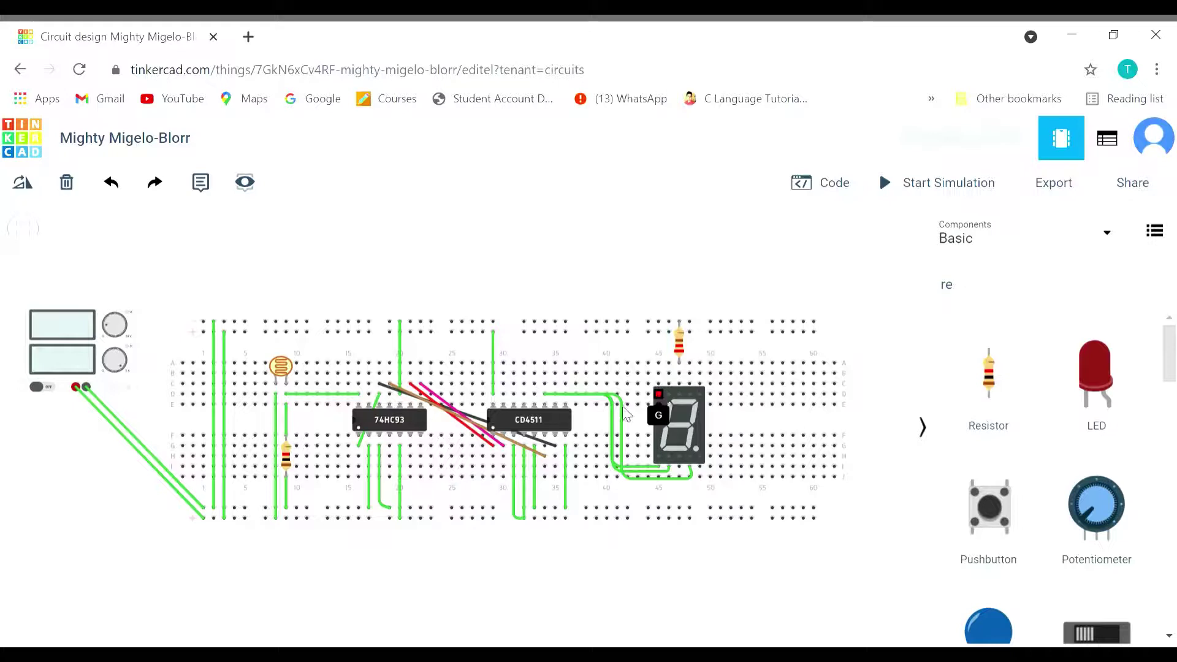
Begin a wire from a CD4511 top pin, bending along the board's top toward the display
click(524, 396)
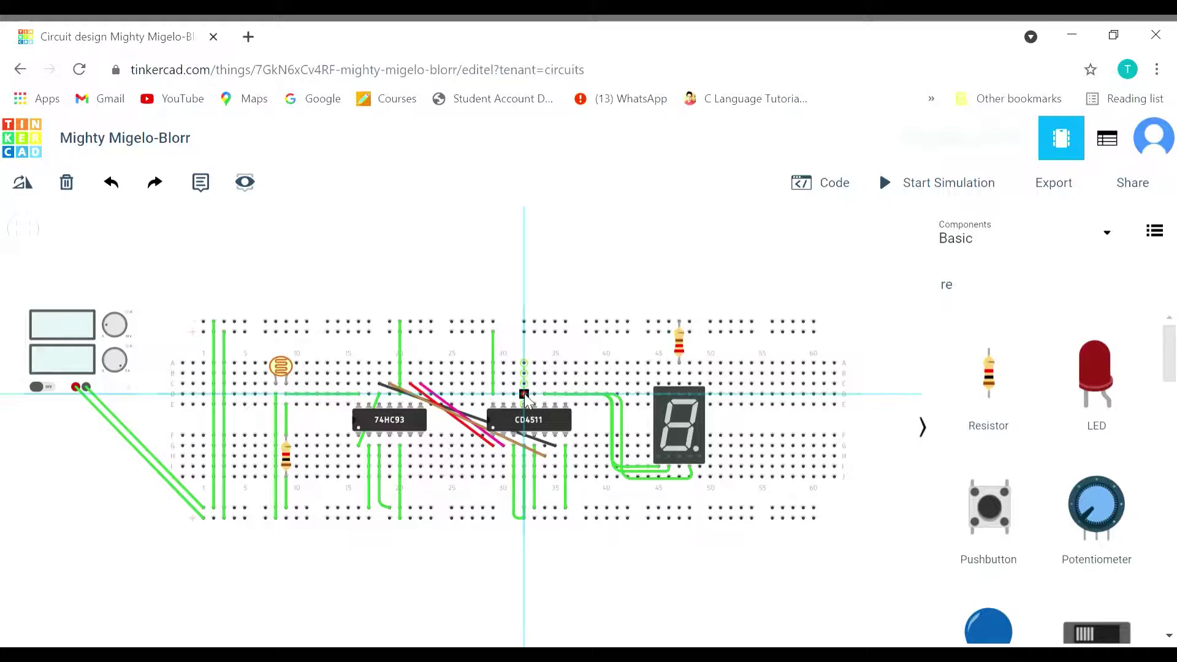
click(525, 352)
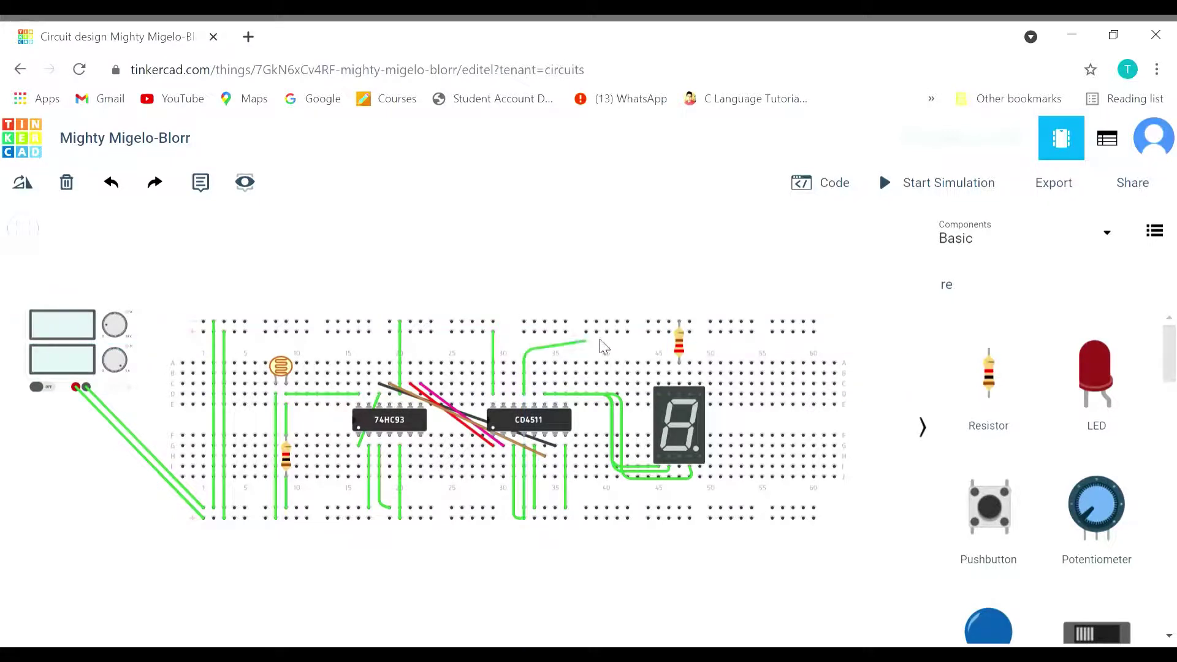
click(655, 352)
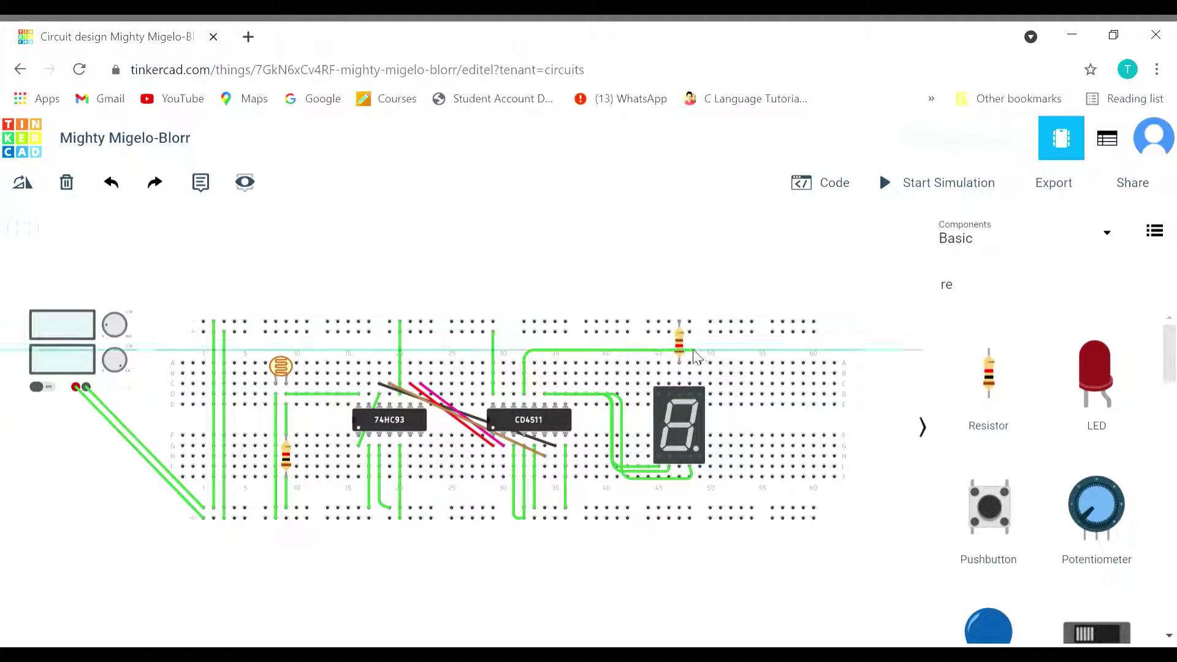
End the wire at the display's A pin and loop another CD4511 wire over to a display top pin
click(687, 384)
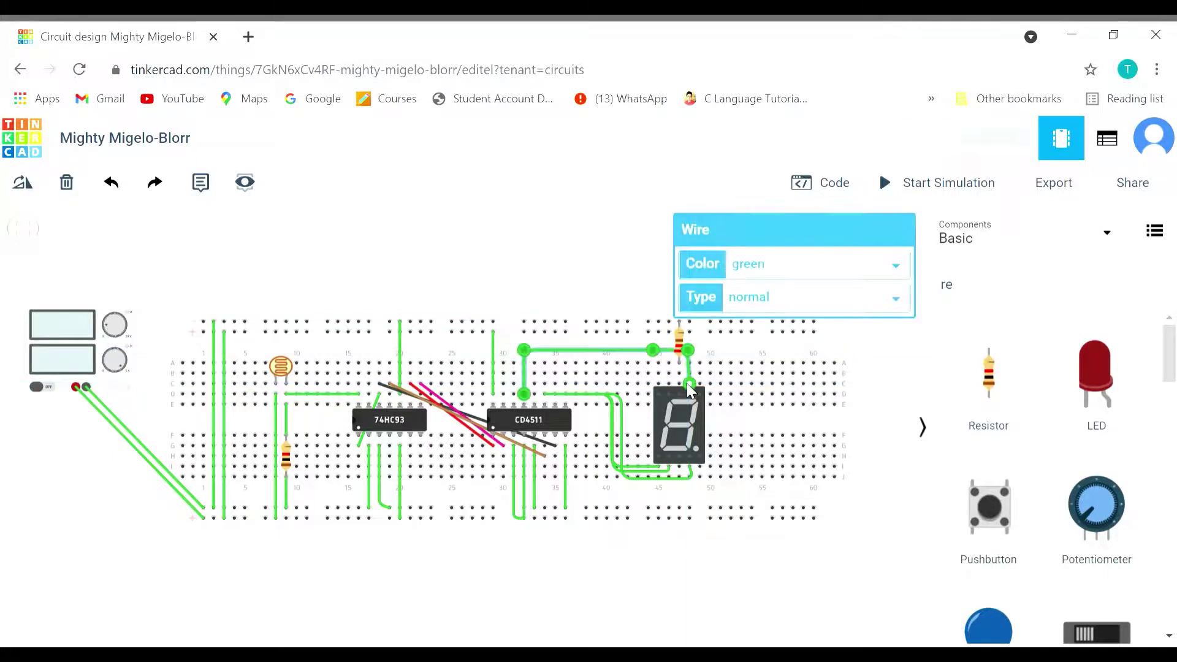
click(762, 347)
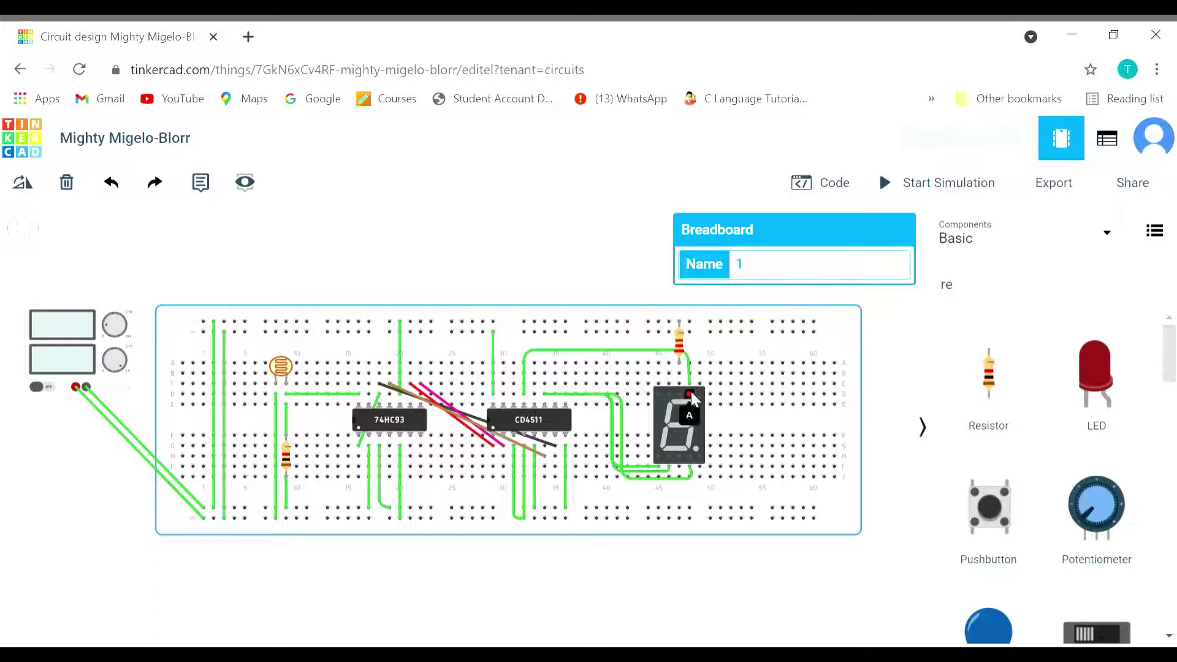
click(534, 403)
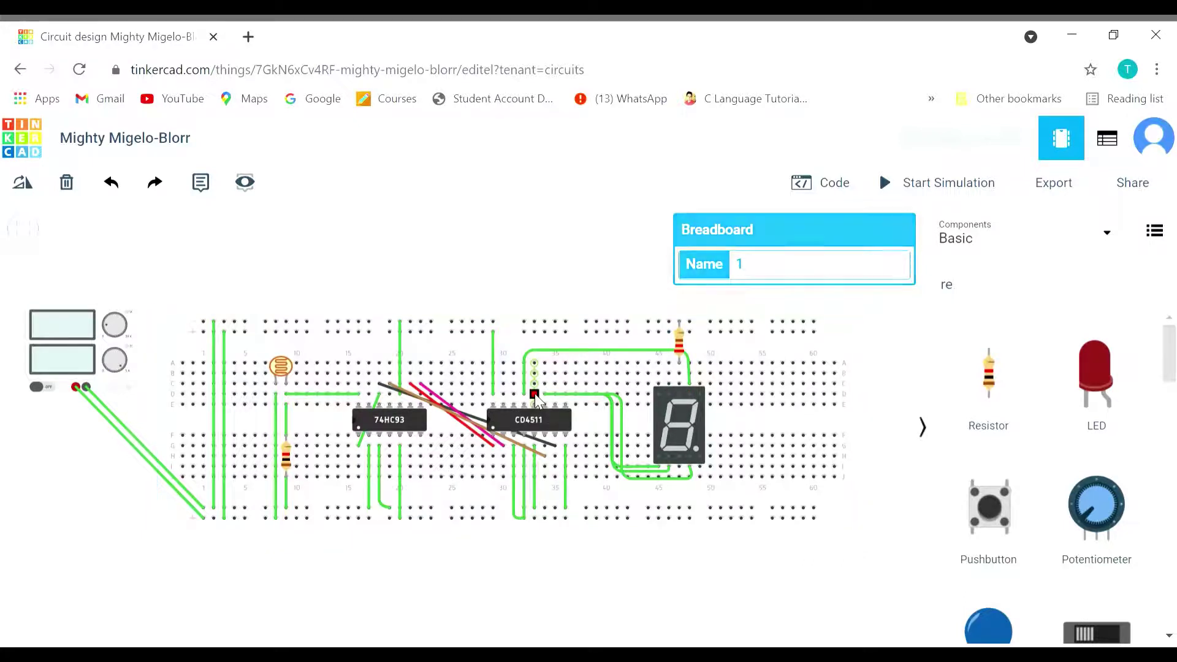
click(536, 346)
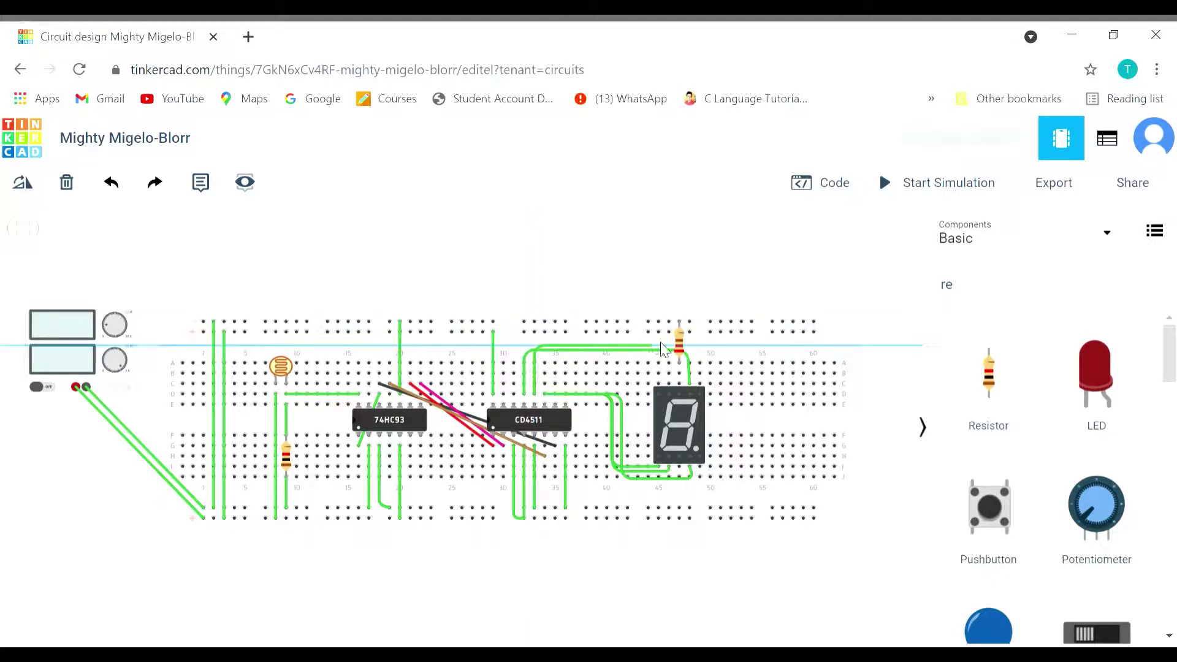
click(696, 348)
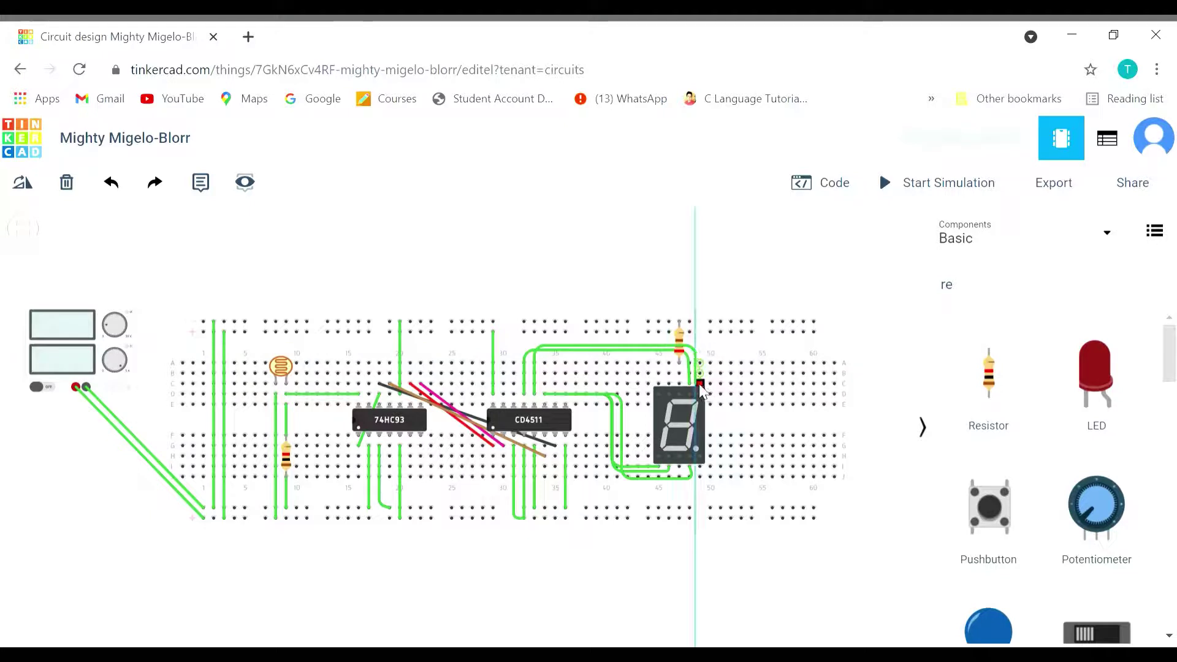
click(701, 388)
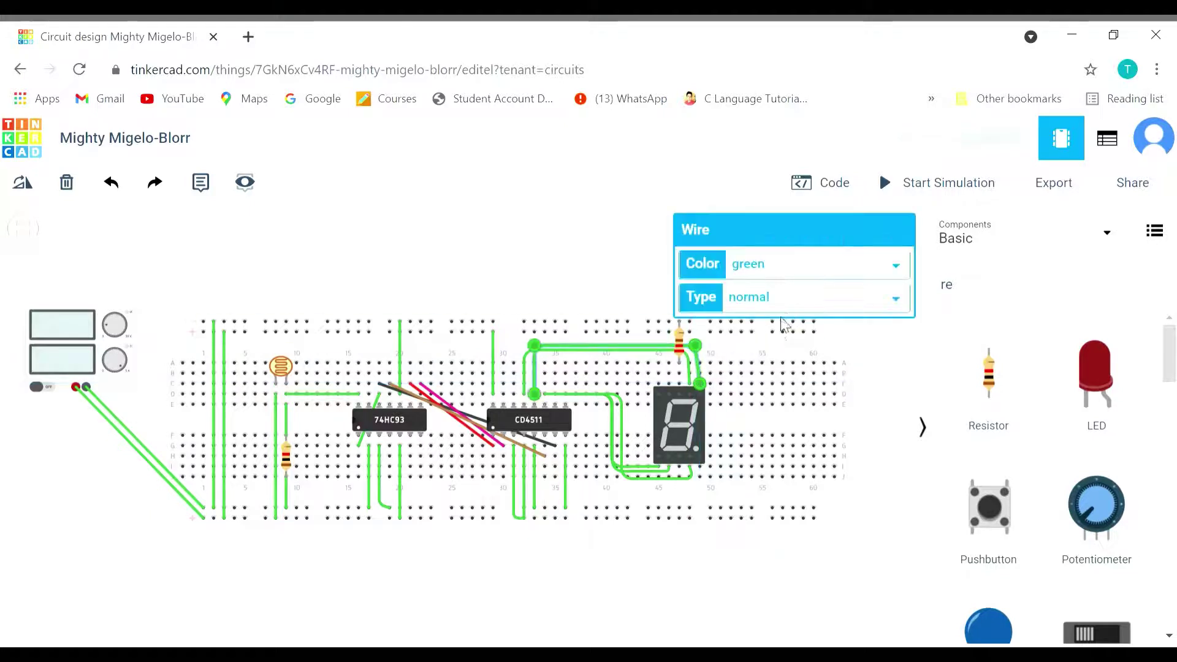
click(723, 395)
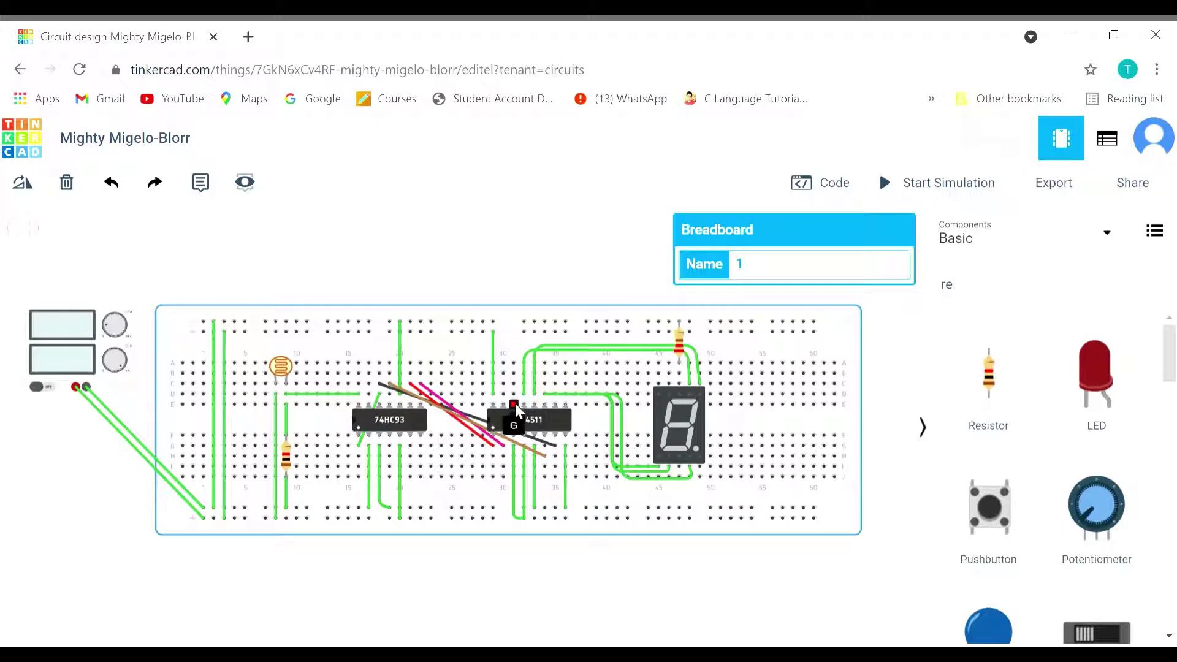
Route a wire from beside the CD4511 over the top row to the display's G pin
click(514, 373)
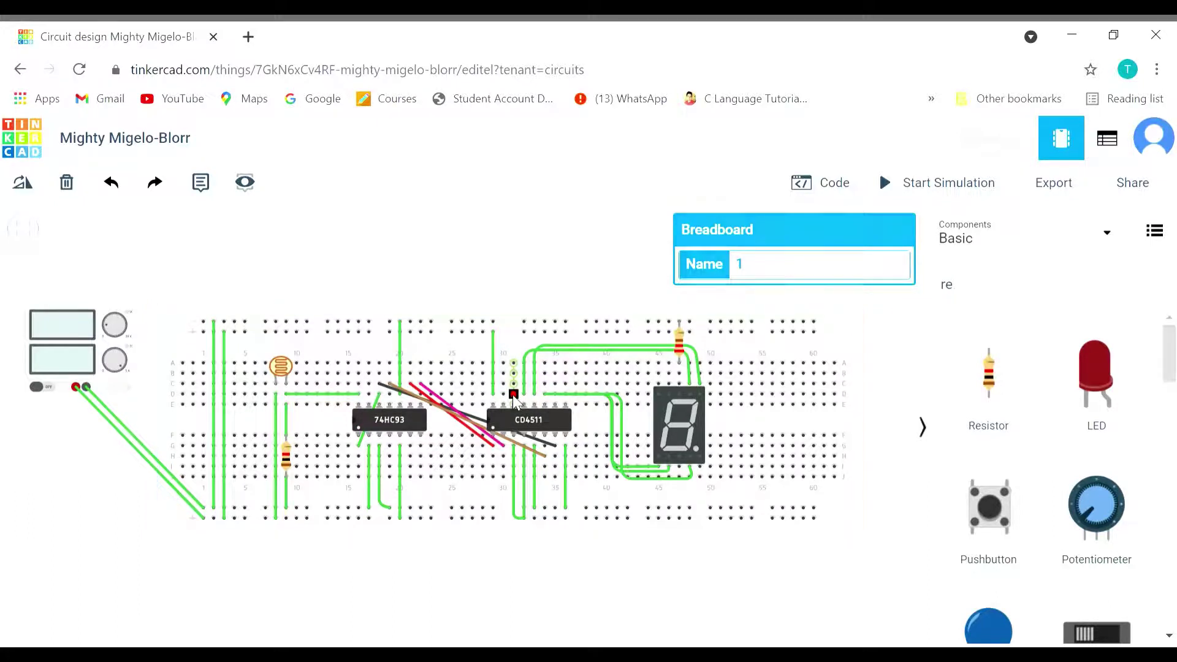
click(515, 349)
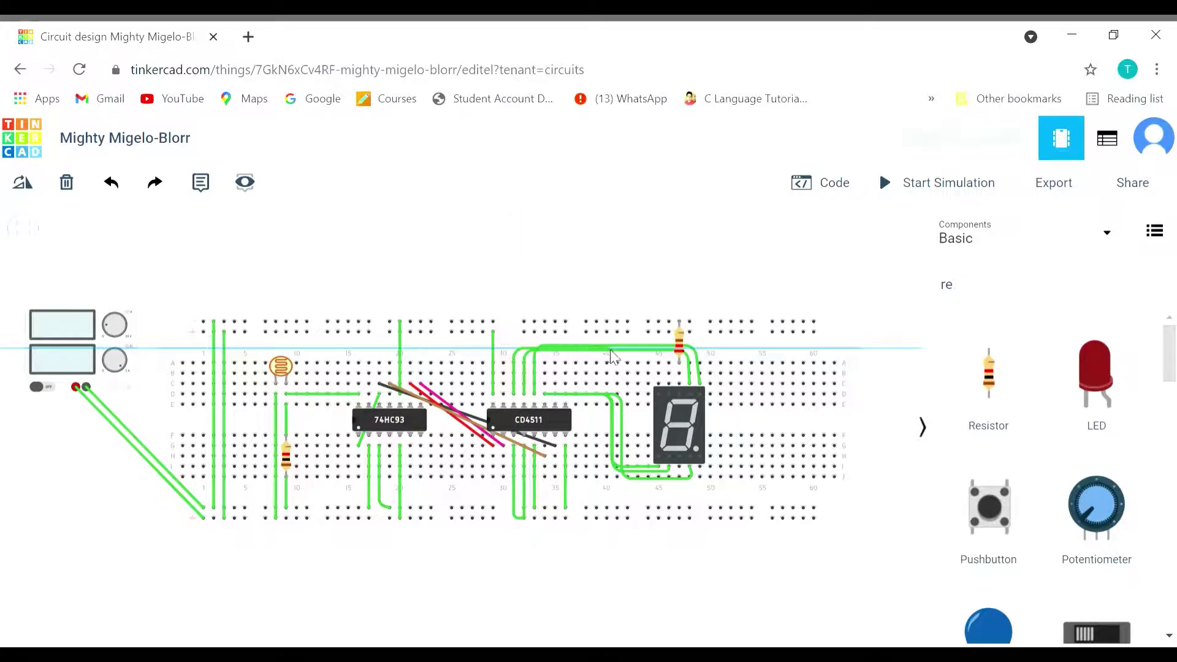
click(658, 350)
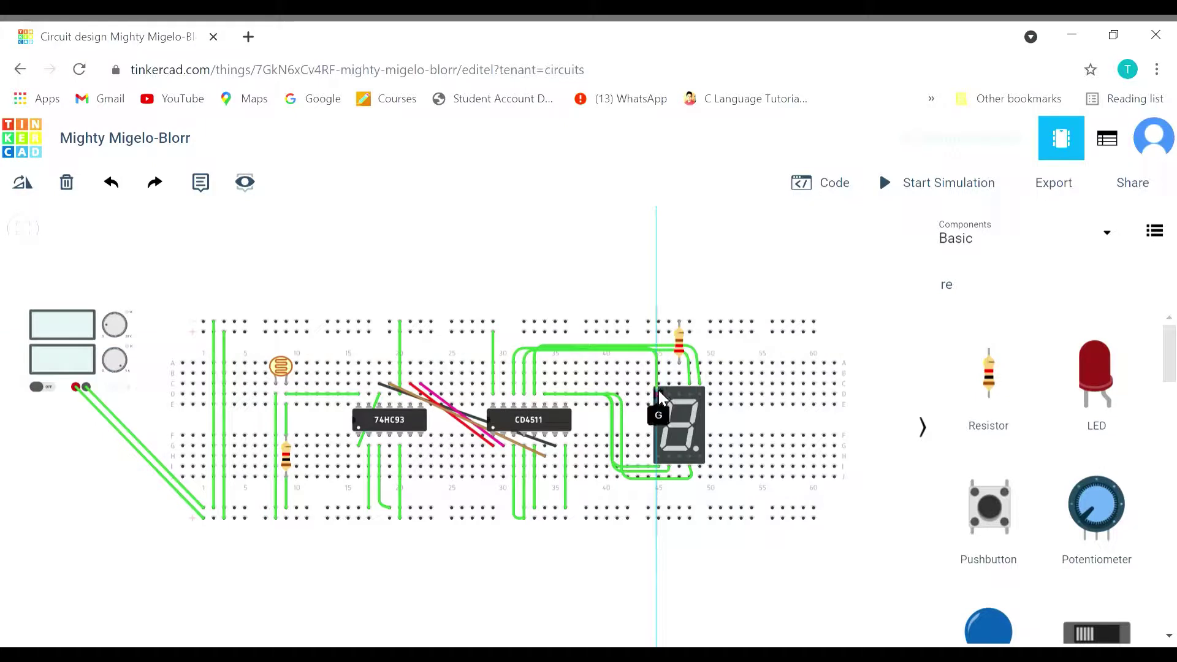
click(659, 384)
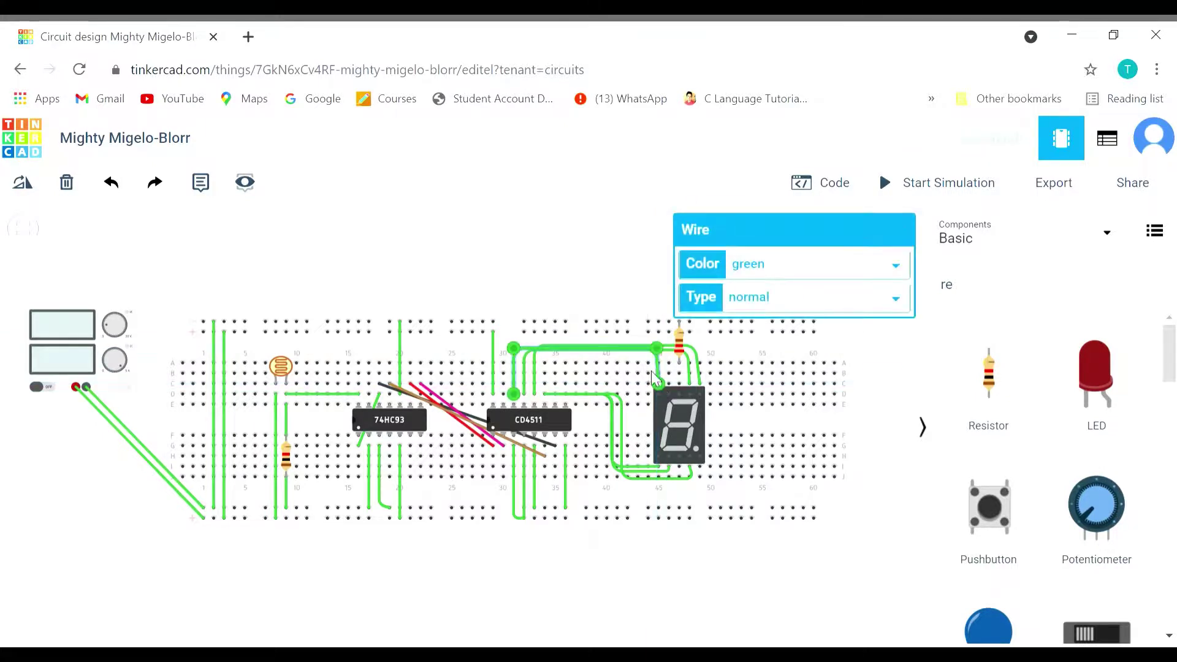
Loop one more CD4511 wire over the top row down to the display's F pin
click(503, 394)
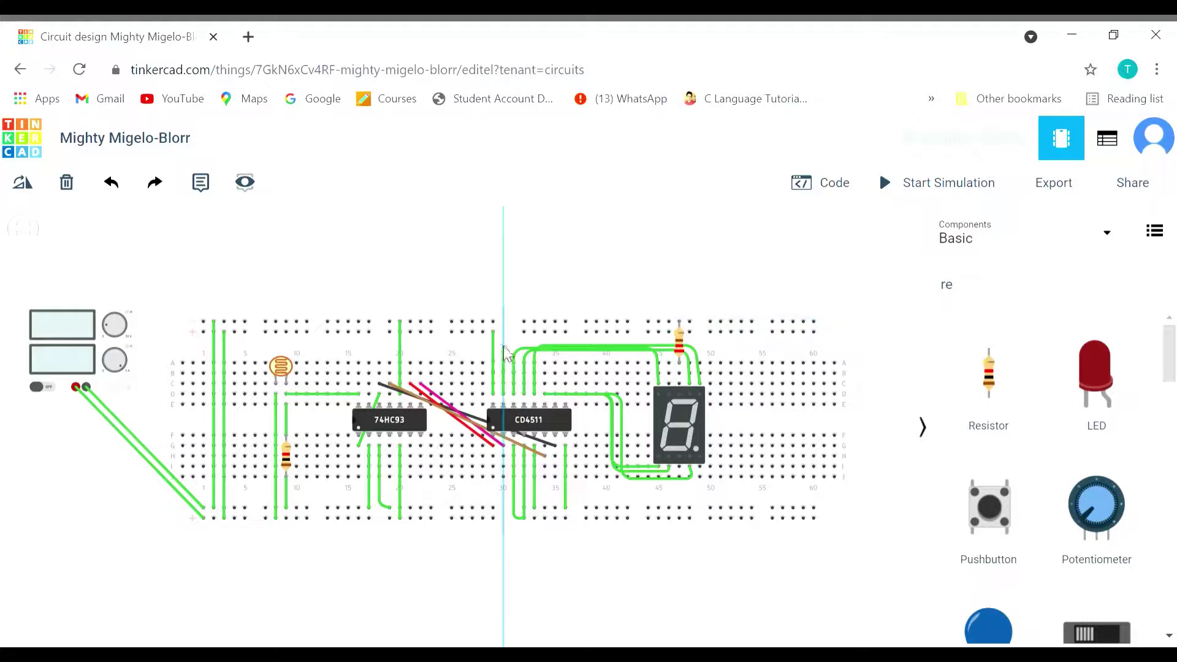
click(504, 346)
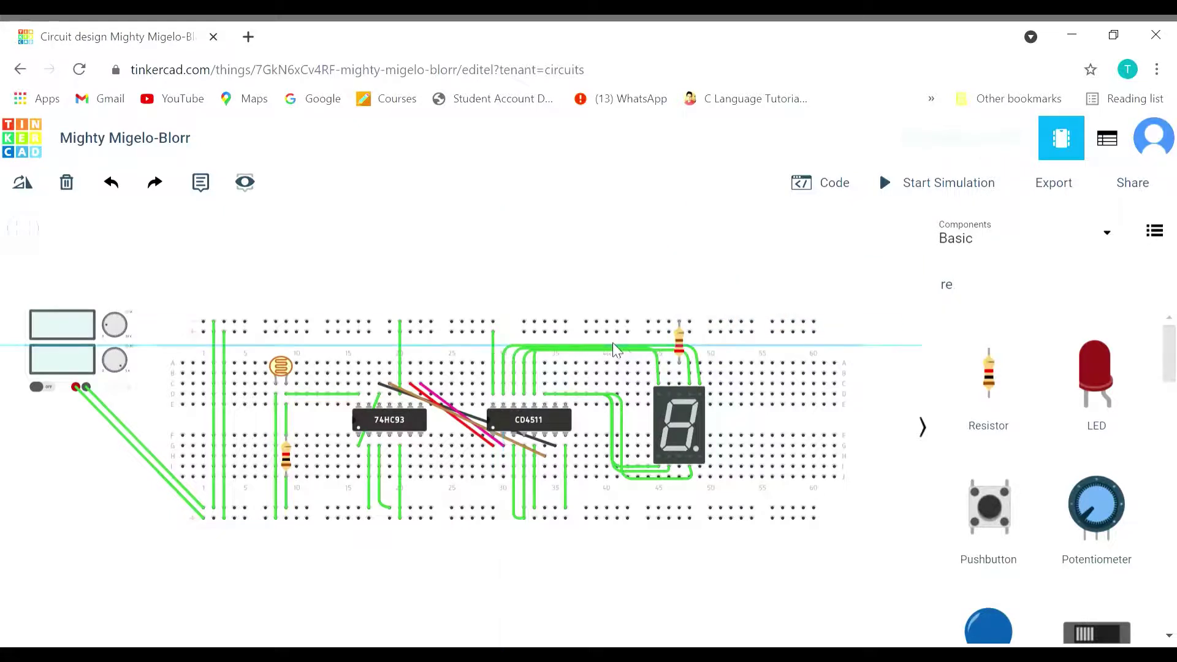
click(665, 347)
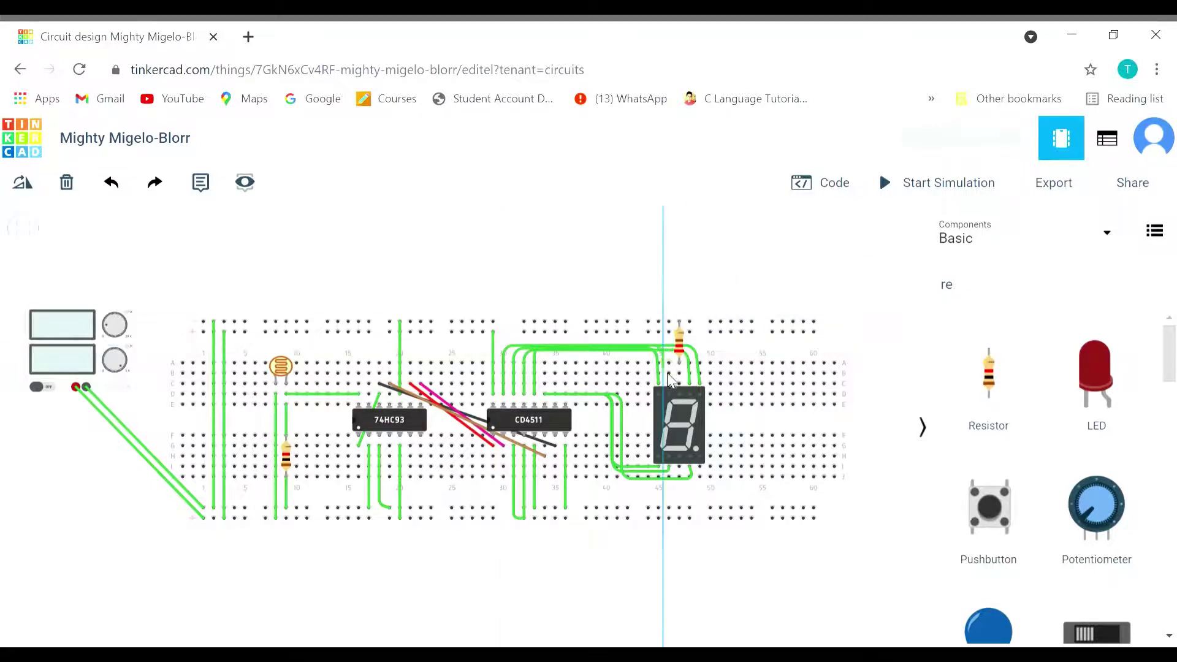
click(669, 385)
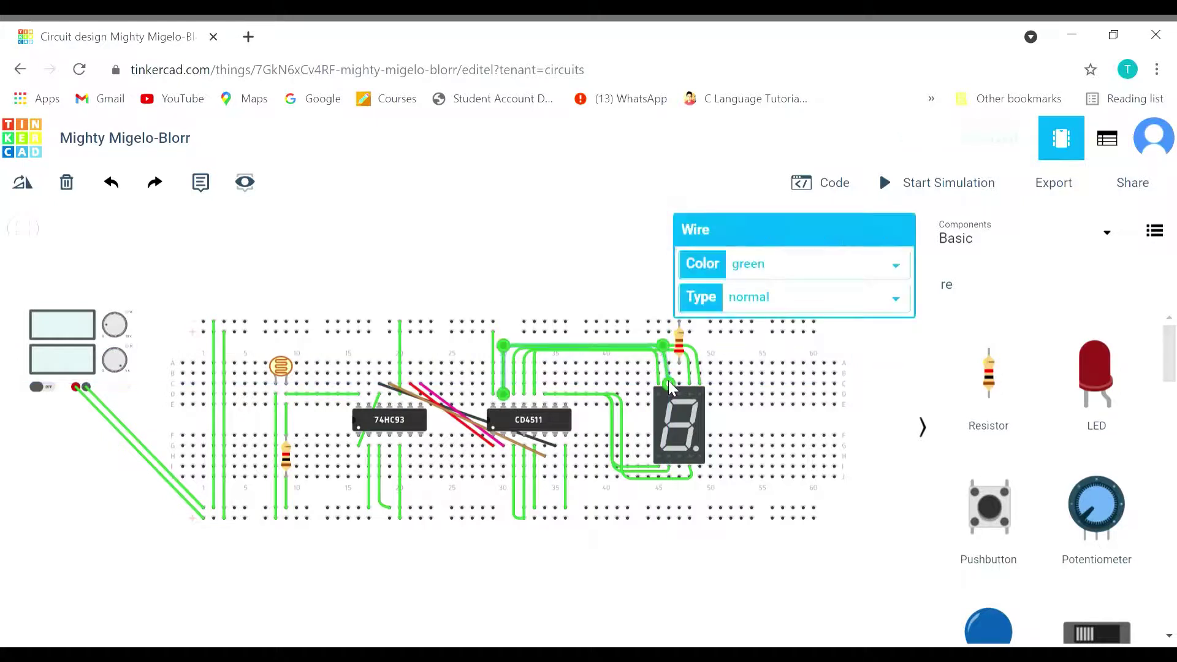
click(627, 287)
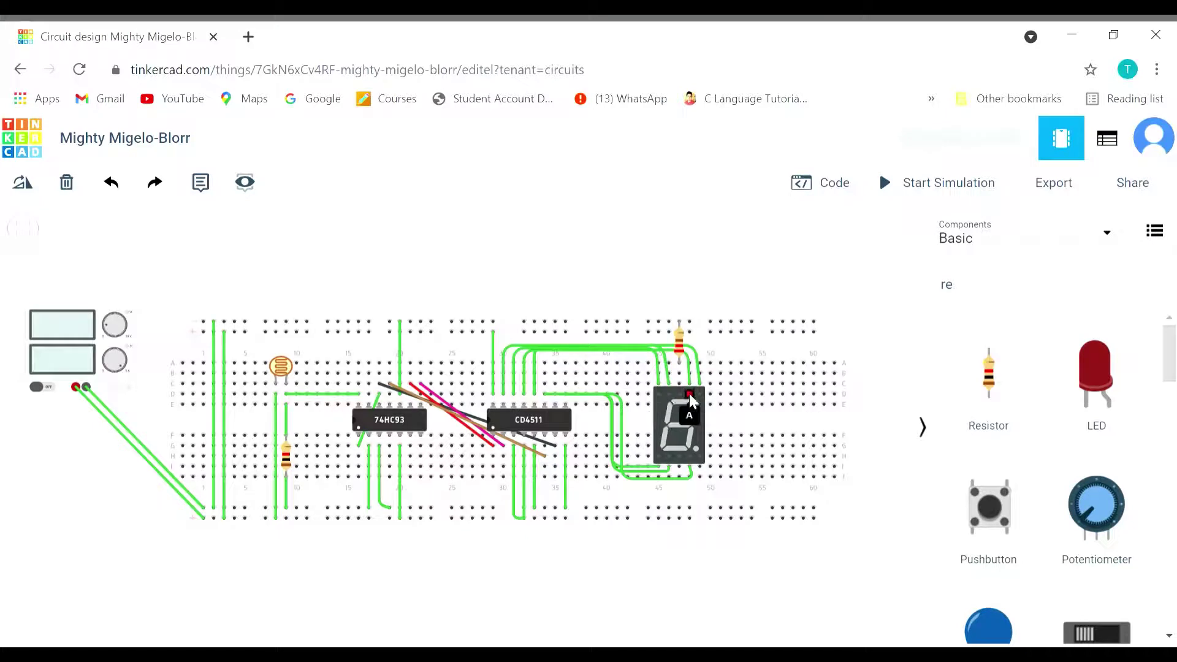
click(699, 368)
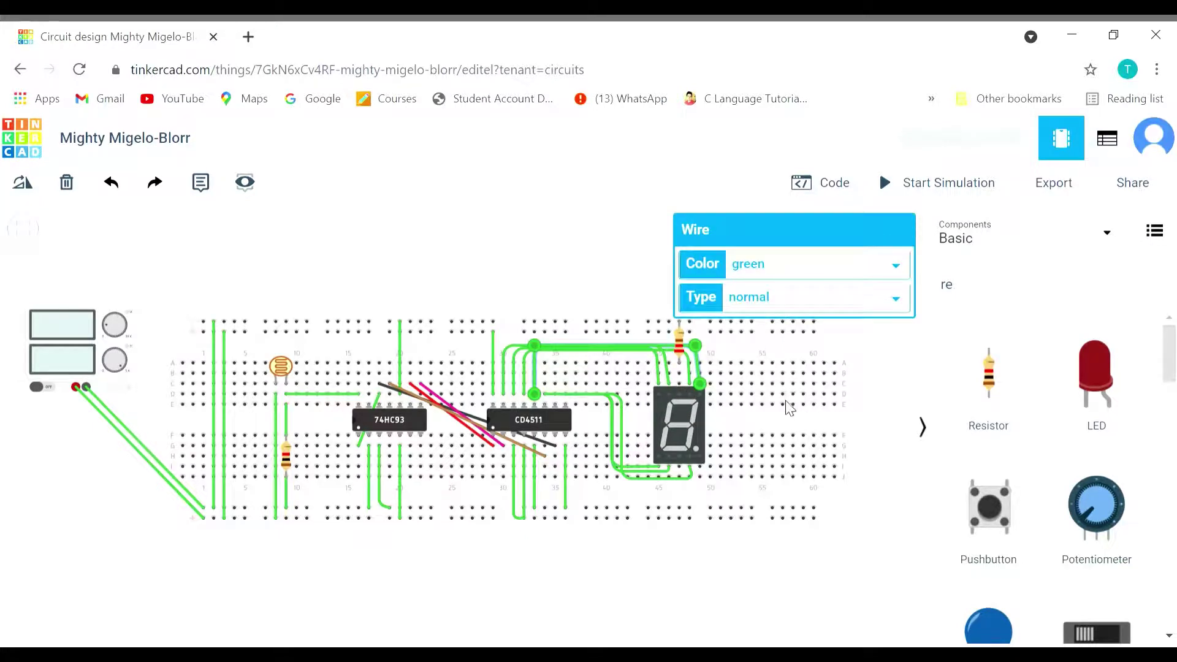
Recolour the display's top-pin wire grey and its CD4511 neighbours white and turquoise
key(7)
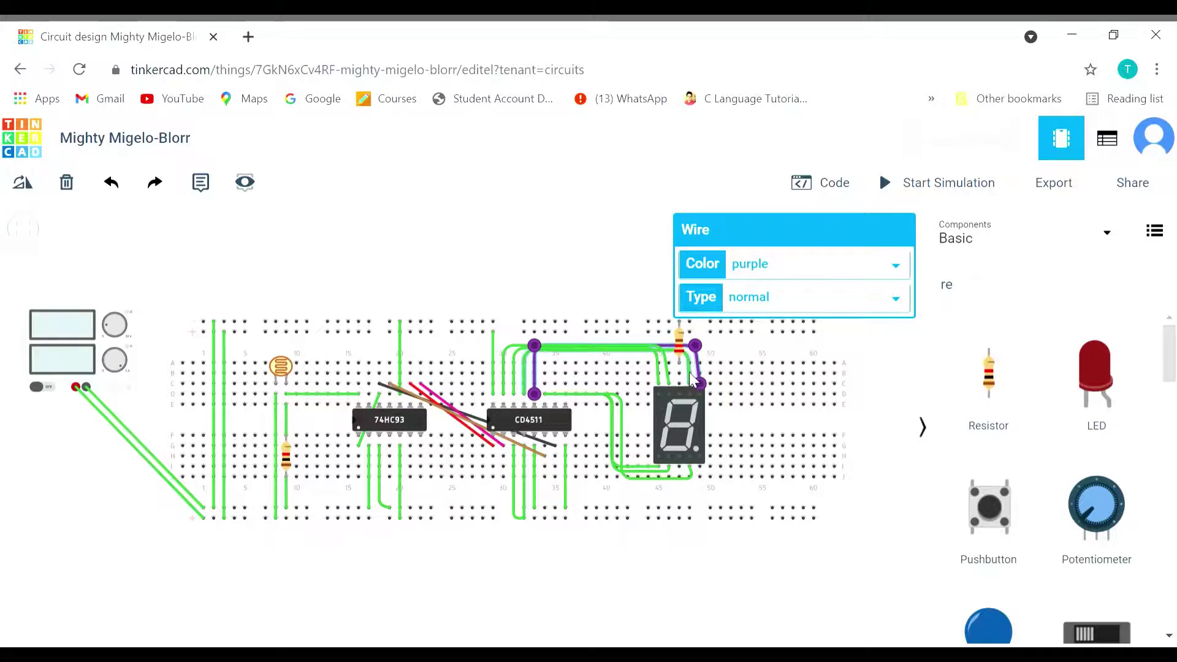
key(5)
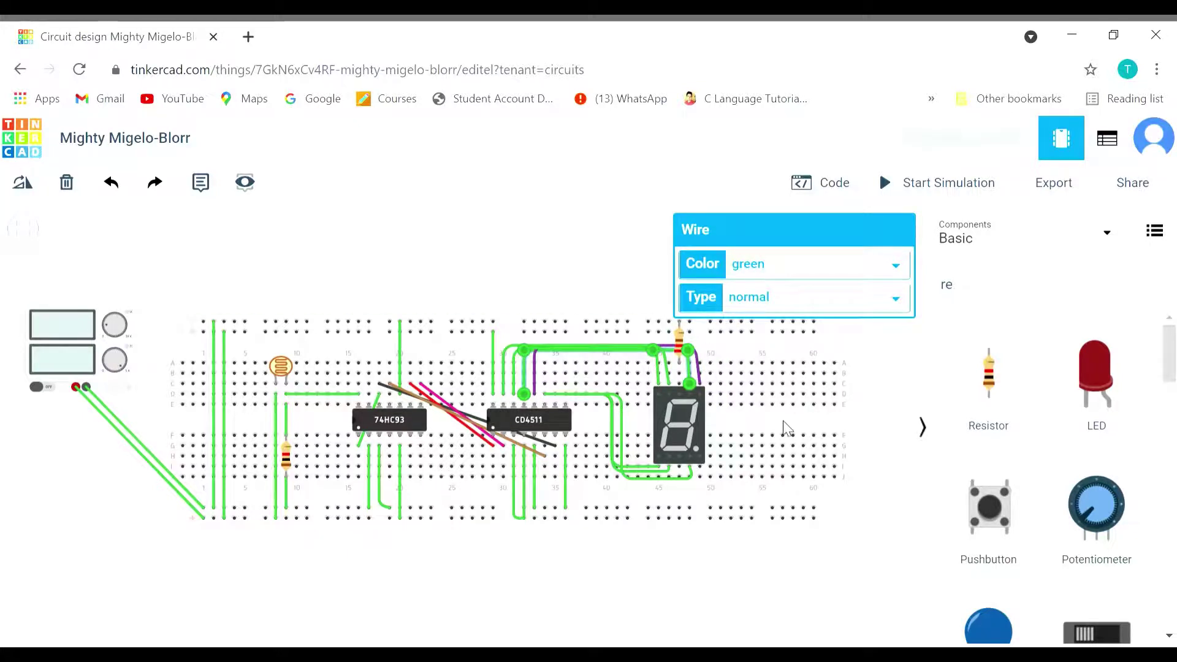
key(8)
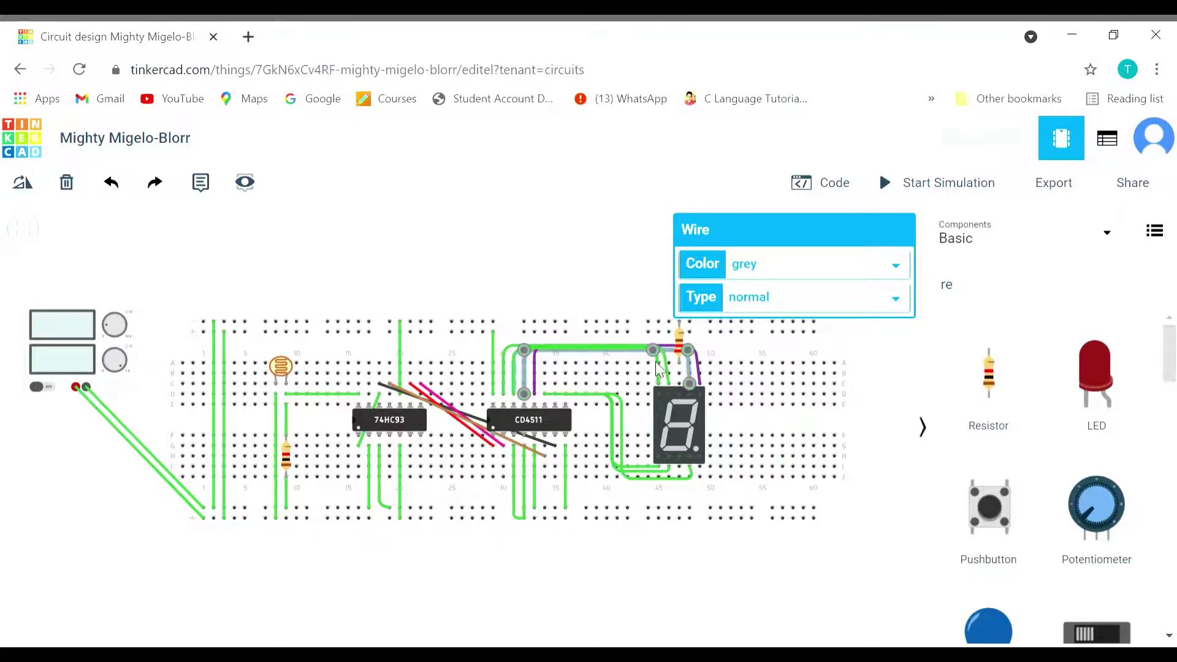
click(503, 374)
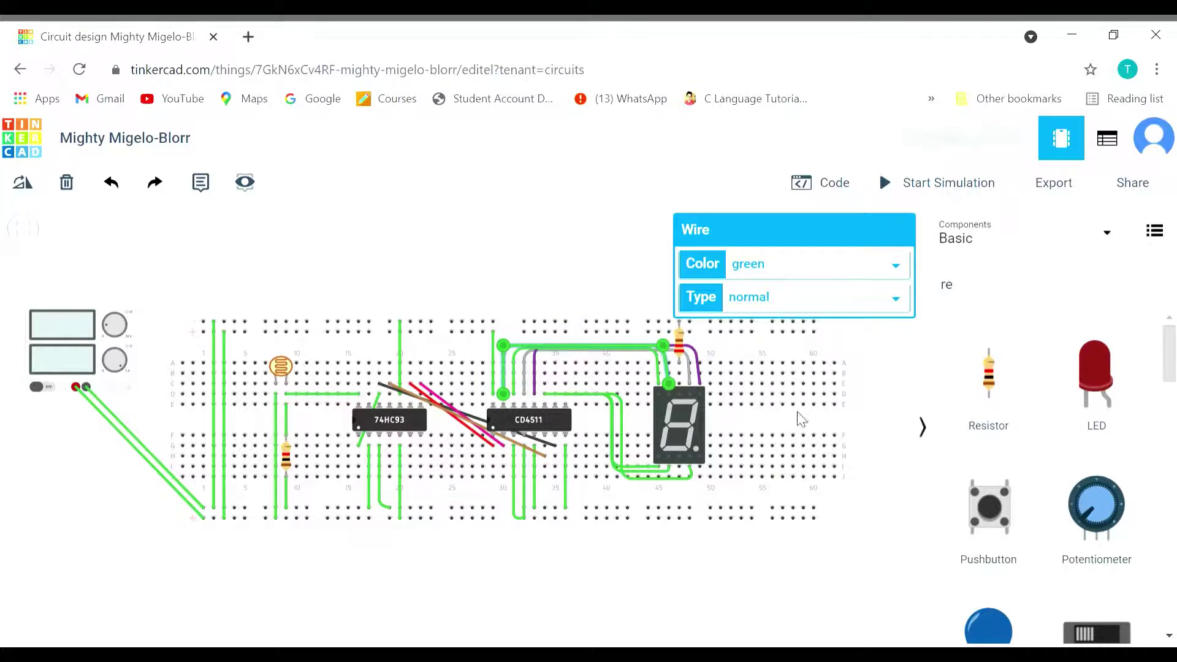
key(9)
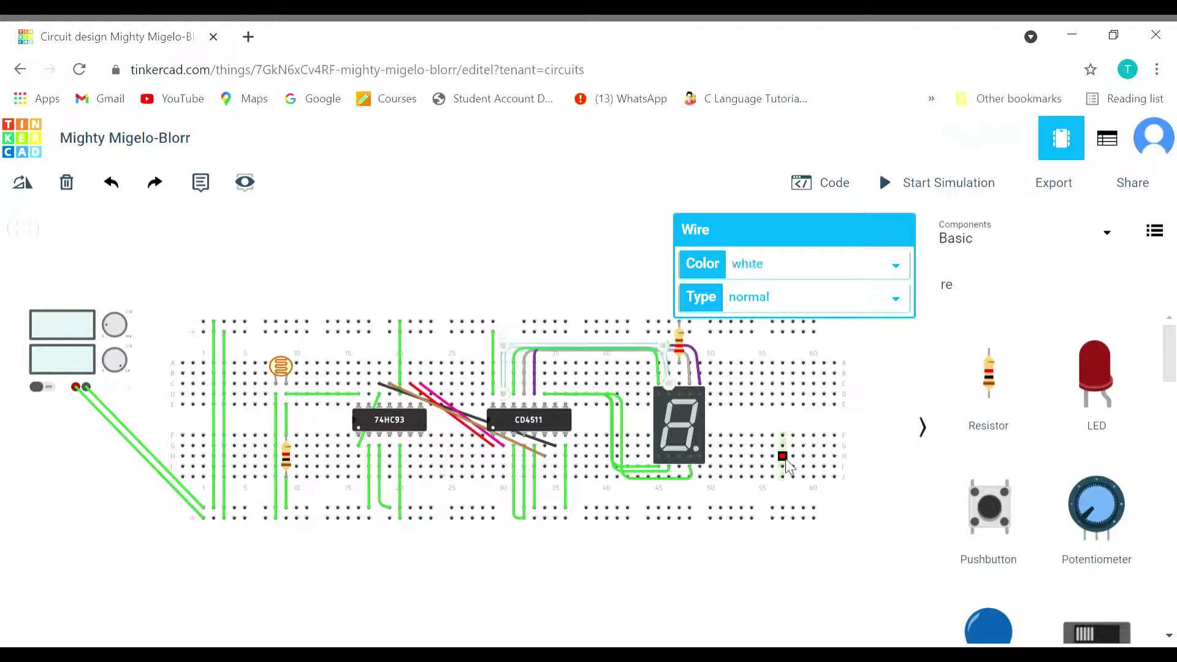
click(512, 374)
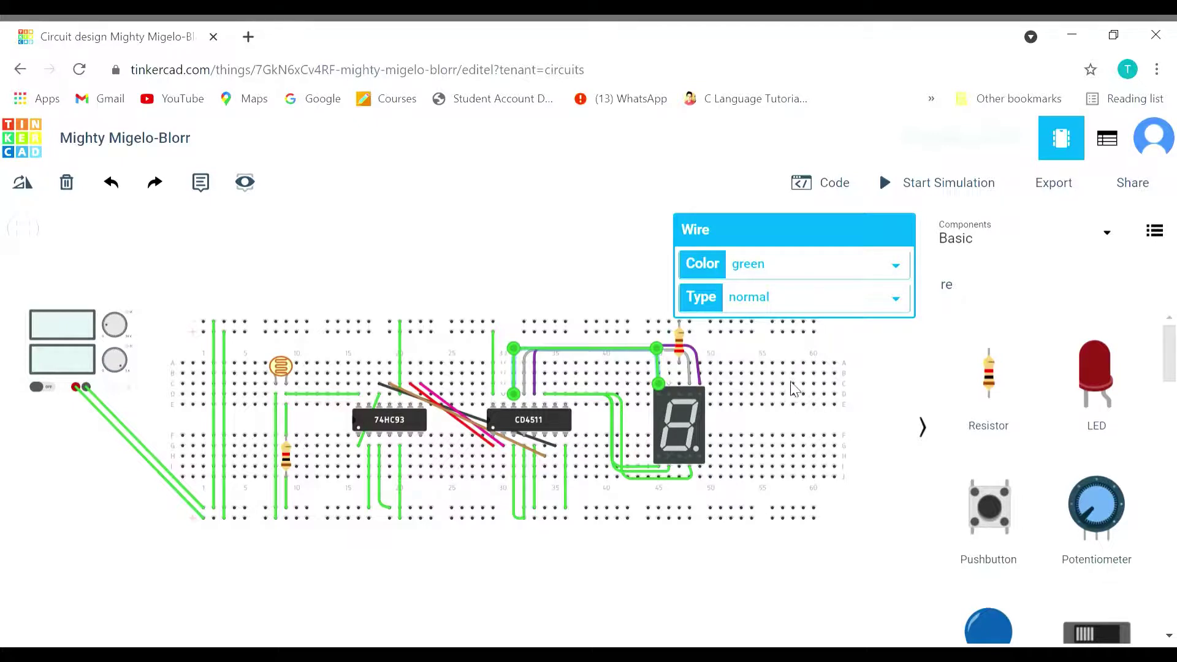
key(6)
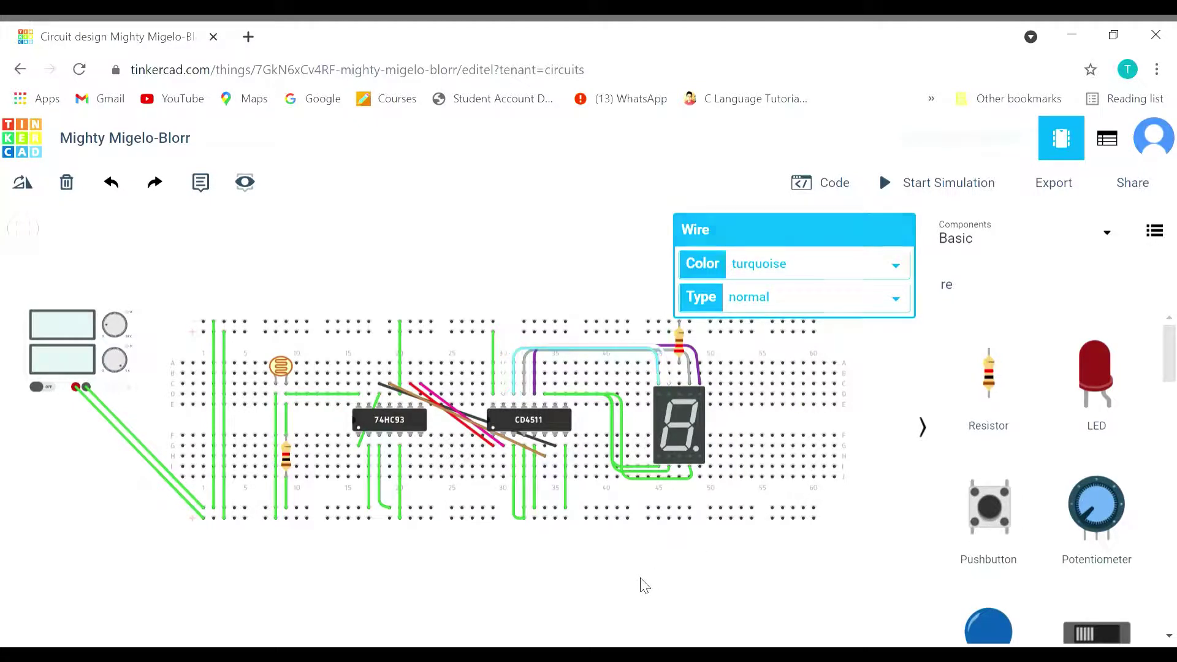
click(642, 582)
Make the wires beside the display orange, blue and red, cancelling a stray new wire
click(614, 425)
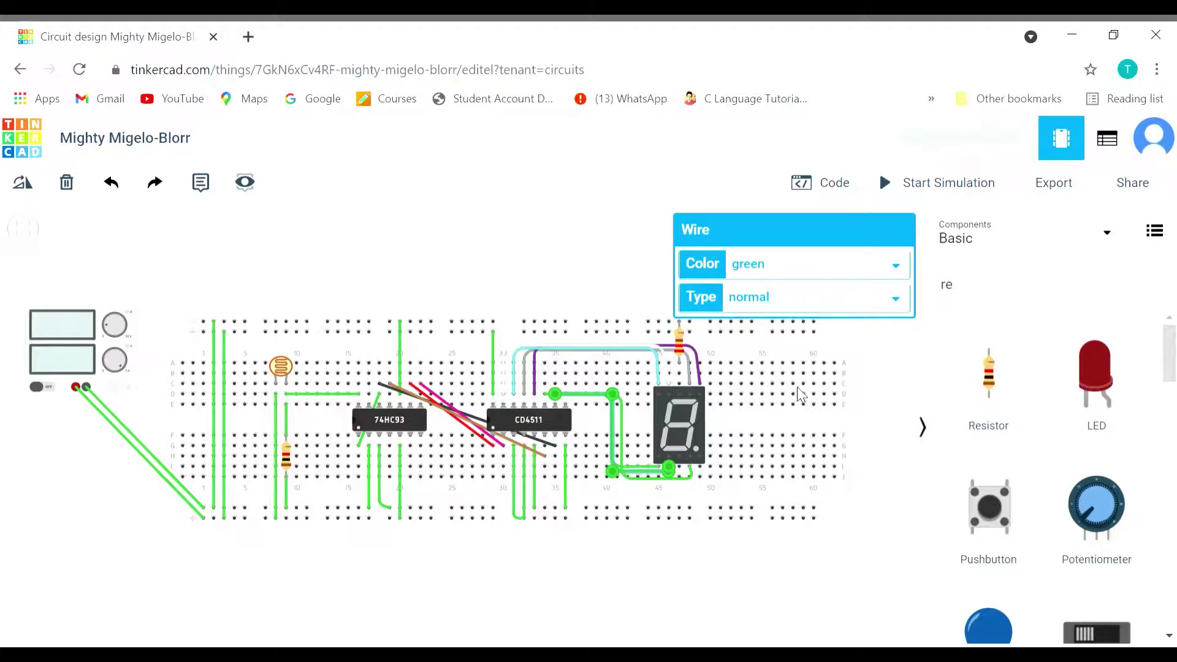
key(3)
click(621, 411)
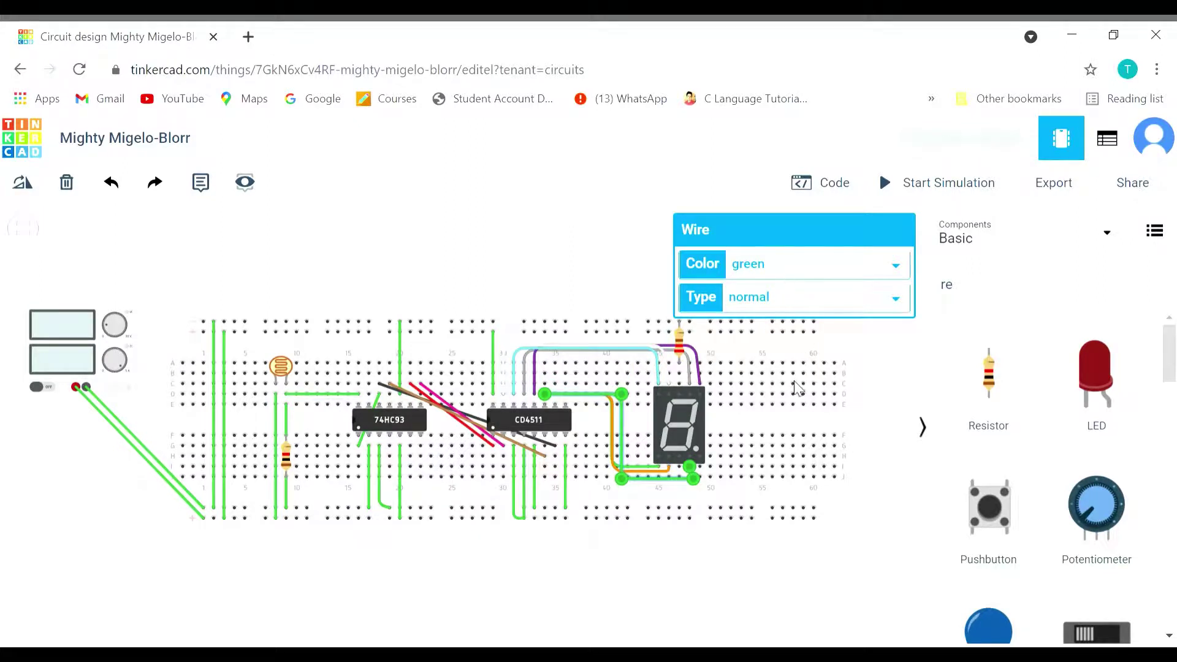
key(6)
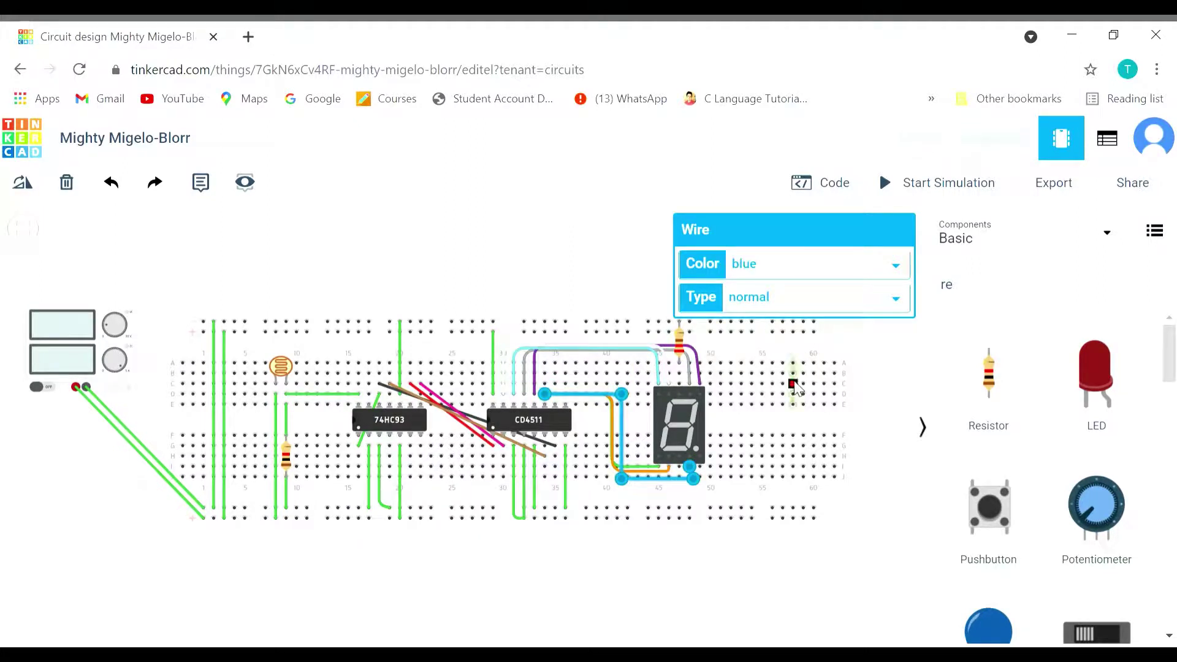
click(639, 468)
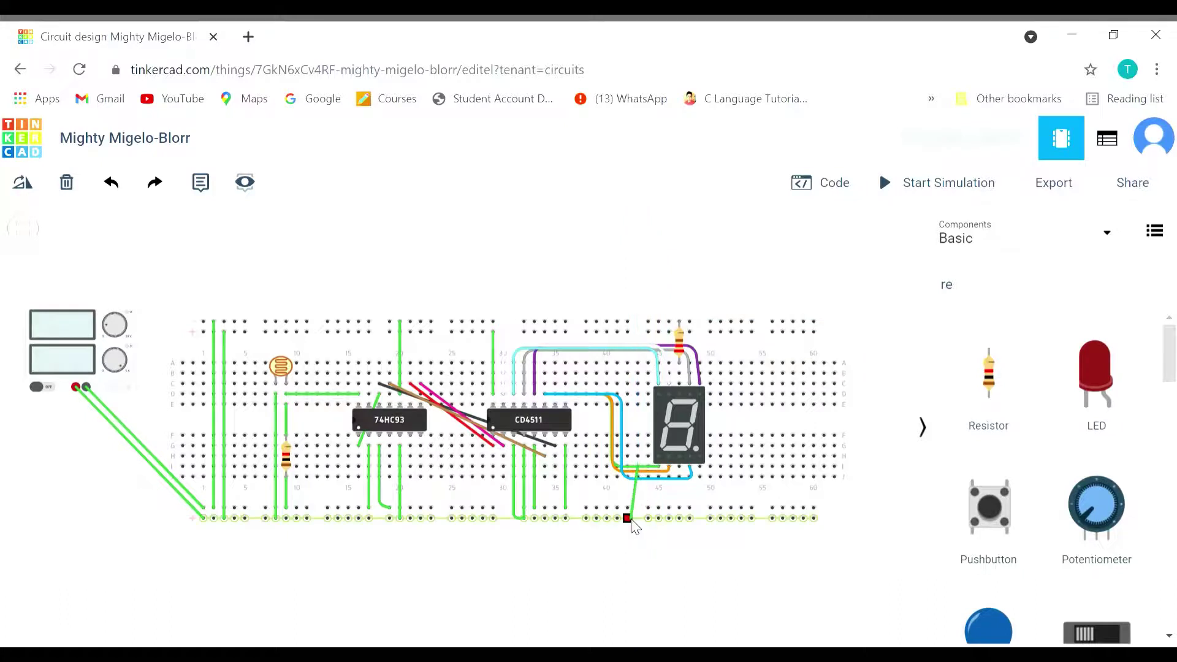
key(Escape)
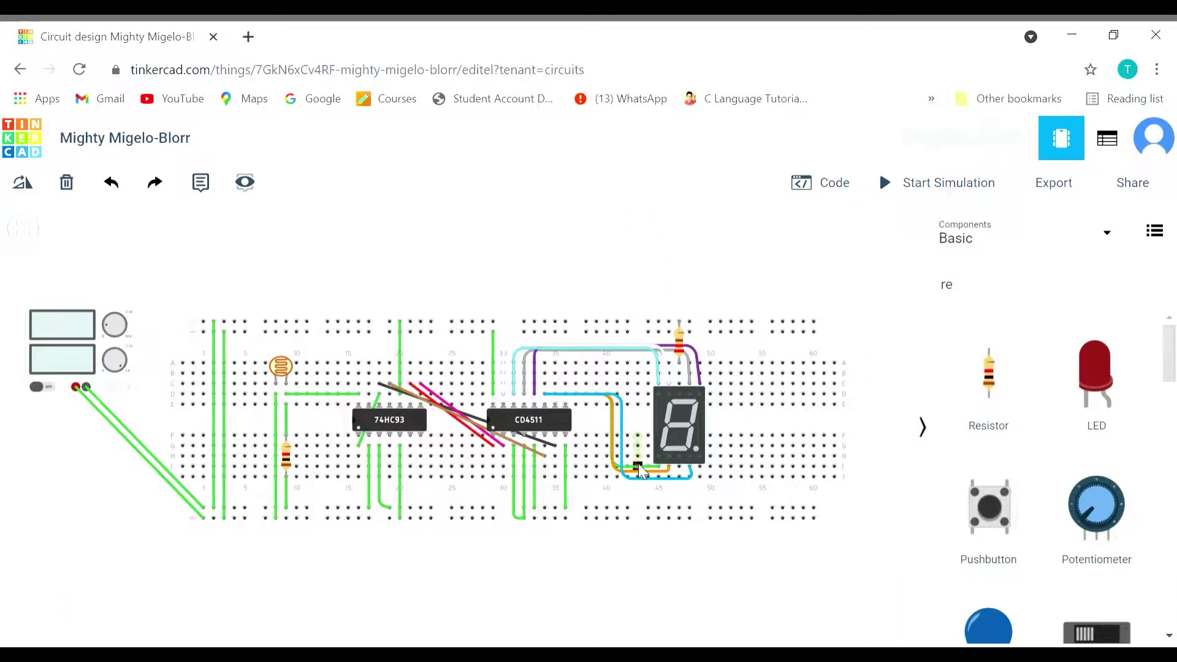
click(628, 466)
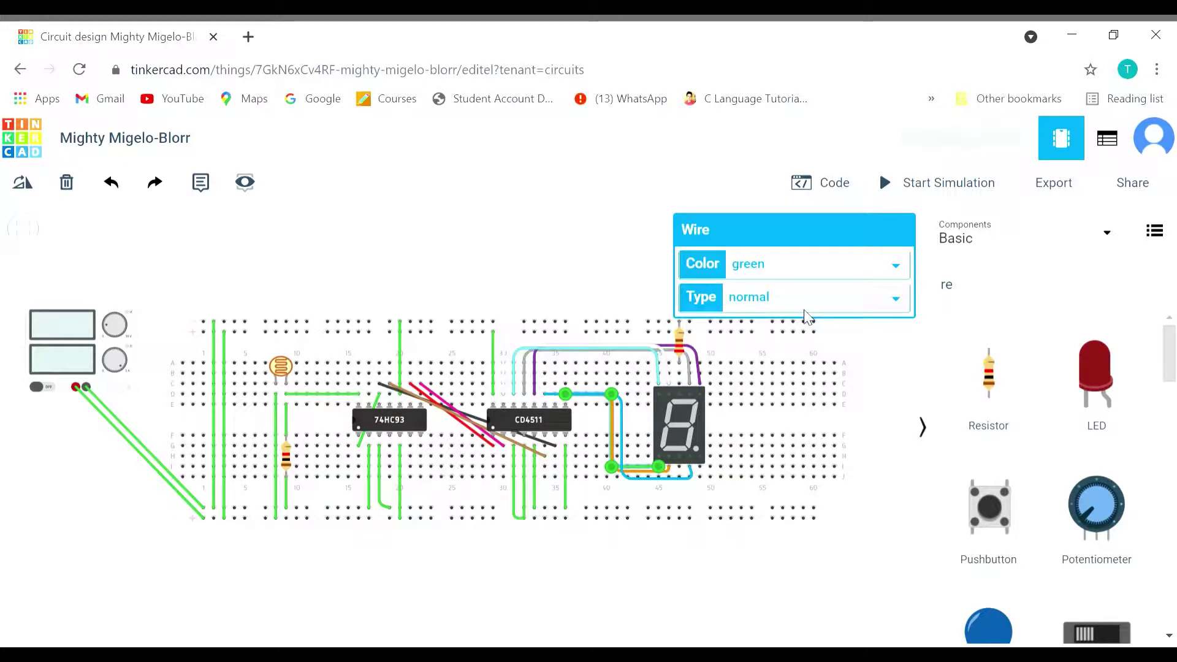
key(2)
click(699, 567)
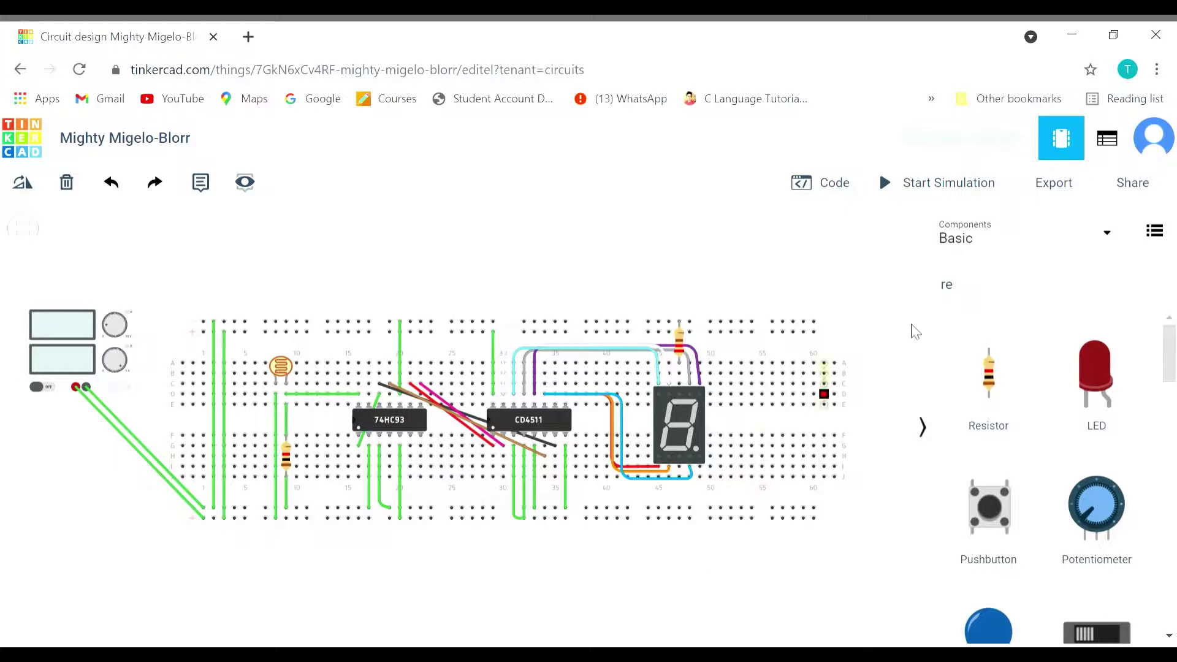
click(921, 192)
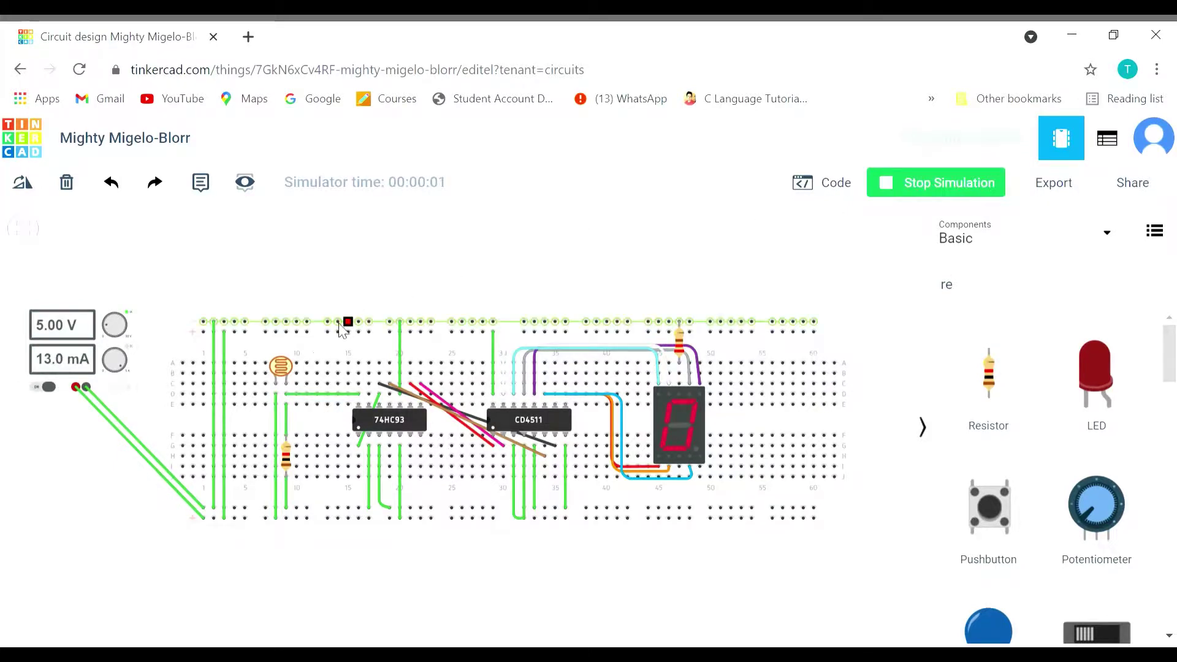
click(284, 366)
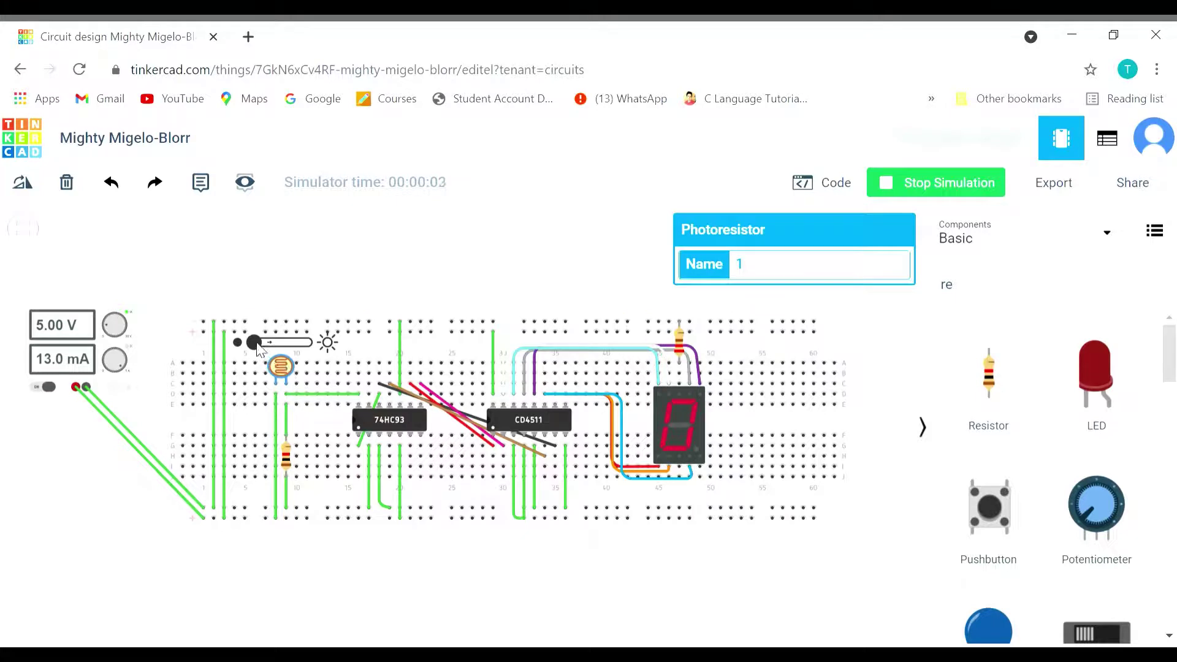
drag(257, 346, 323, 344)
click(916, 189)
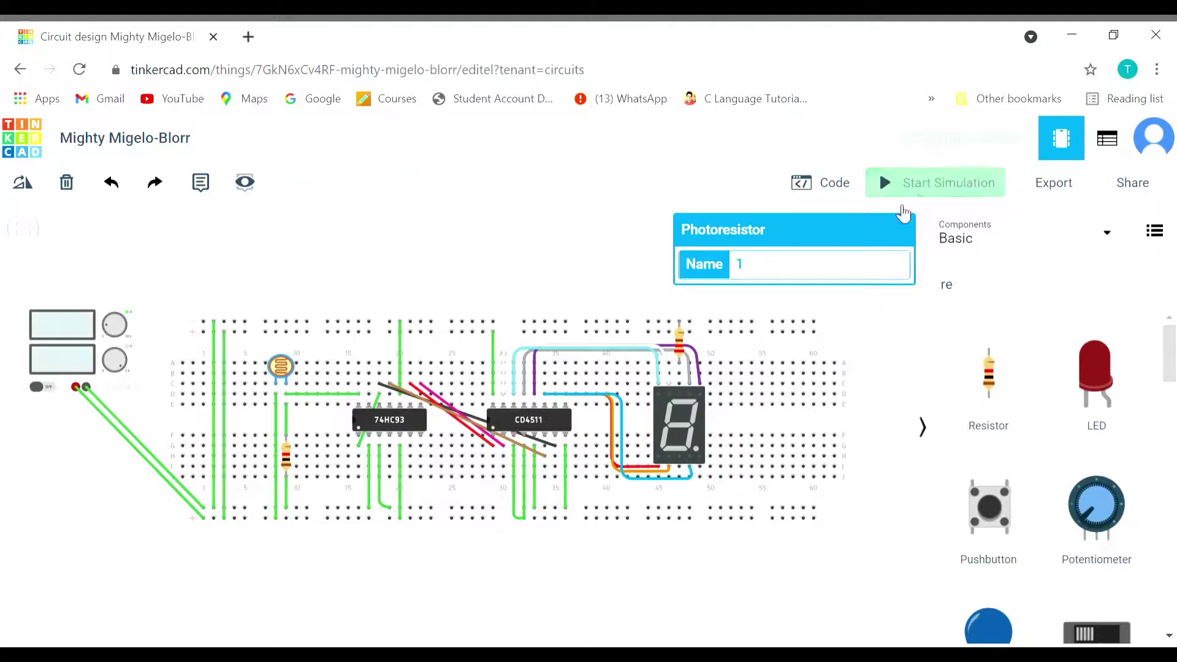
Check the 220 Ω resistor, then delete the short green jumper by the lower resistor
click(681, 344)
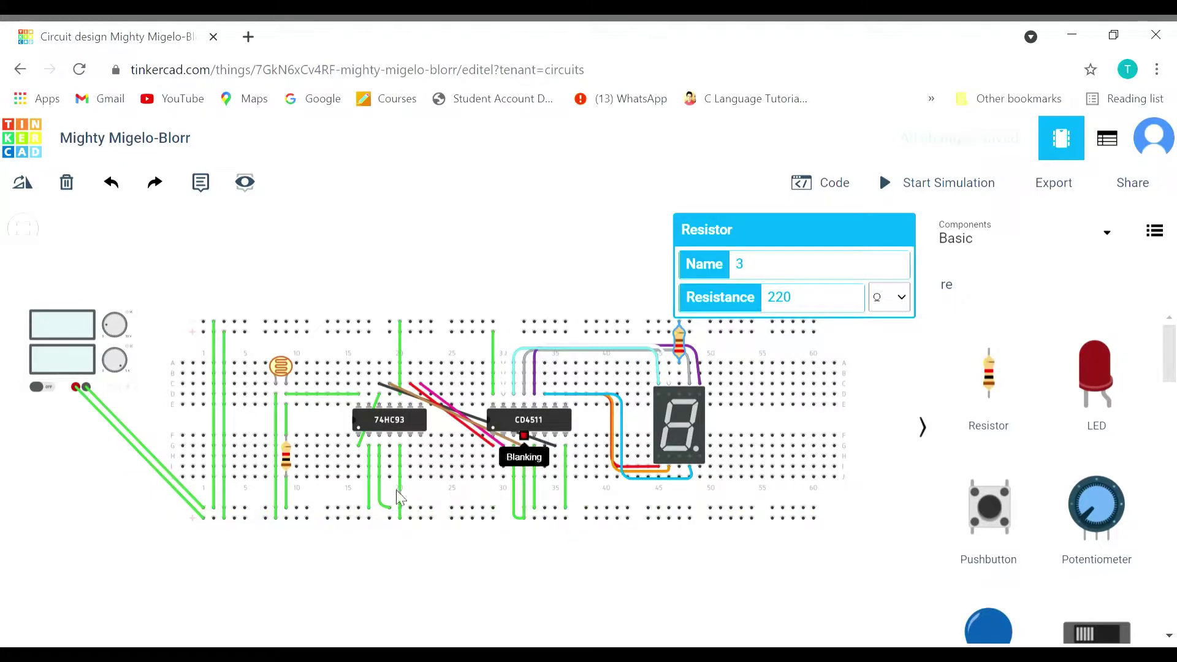
click(286, 408)
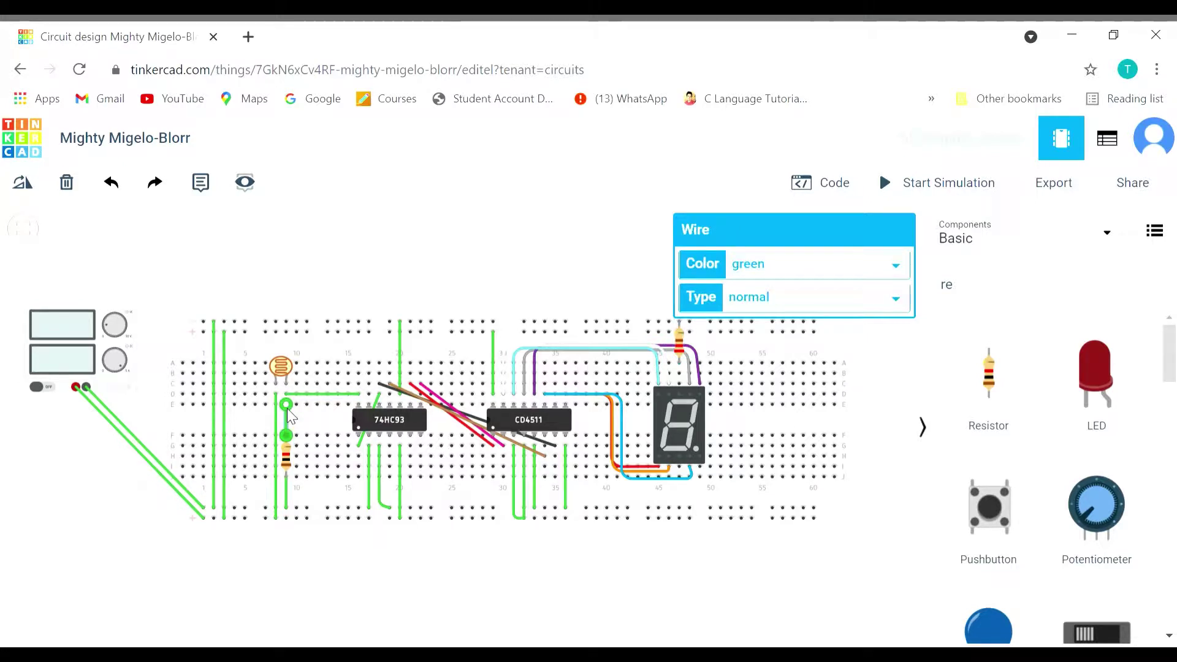
key(Delete)
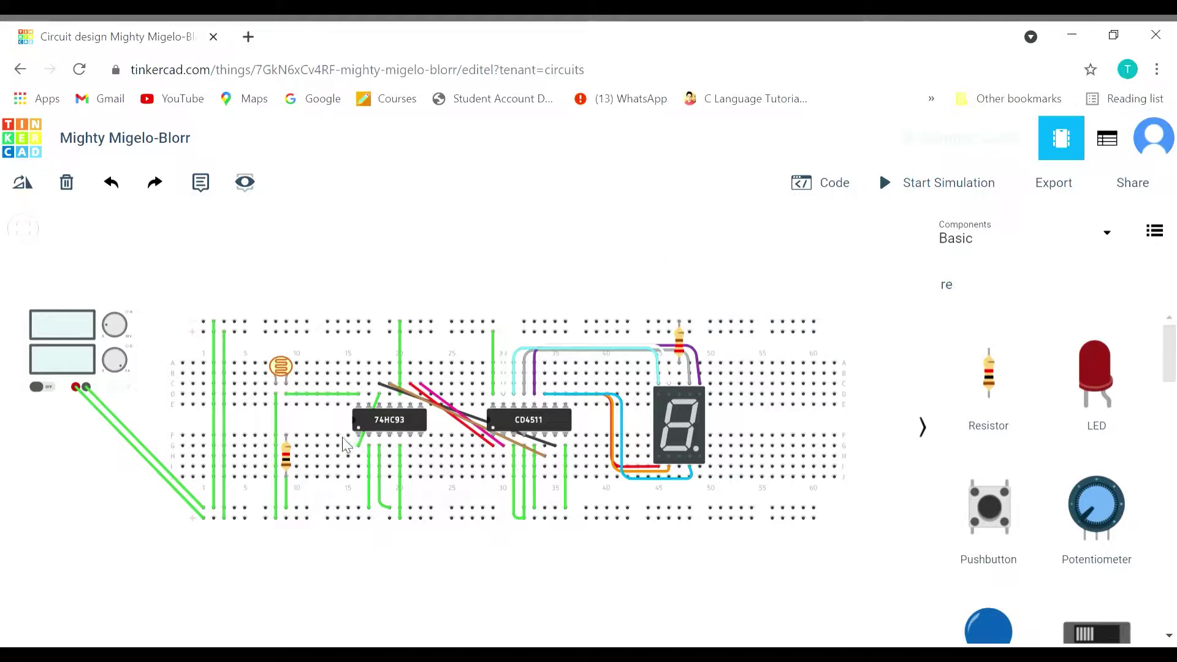
click(935, 185)
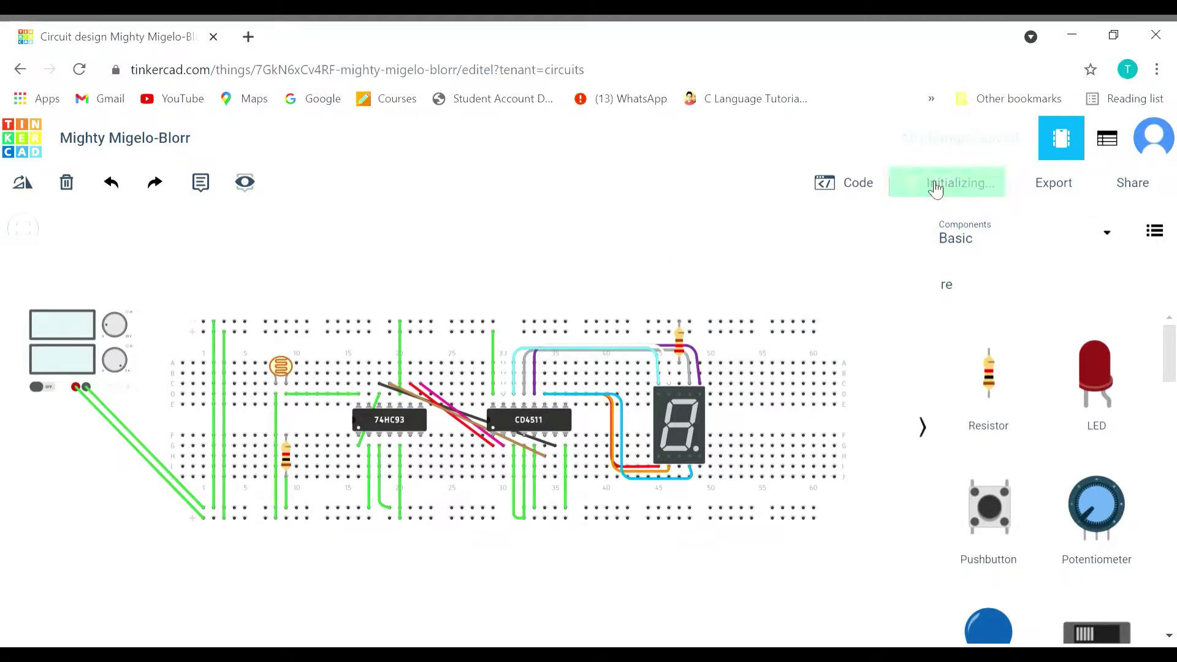
click(283, 371)
drag(252, 343, 312, 359)
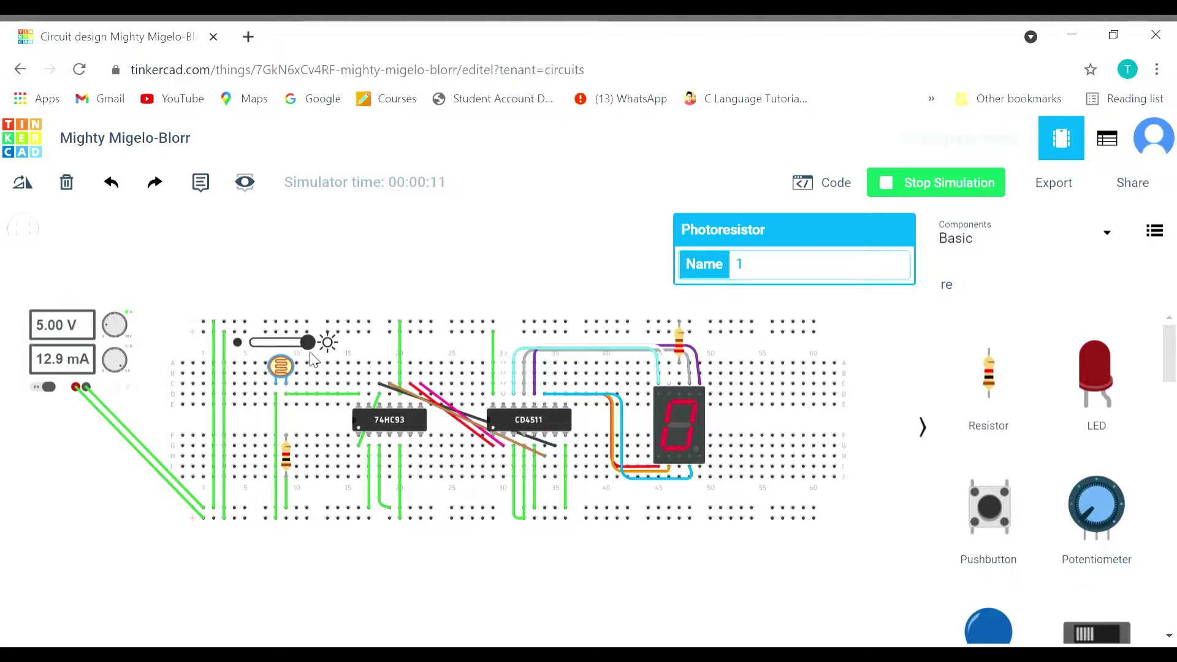
Stop the simulation and drag the lower resistor up to span rows E–F across the centre gap
click(928, 192)
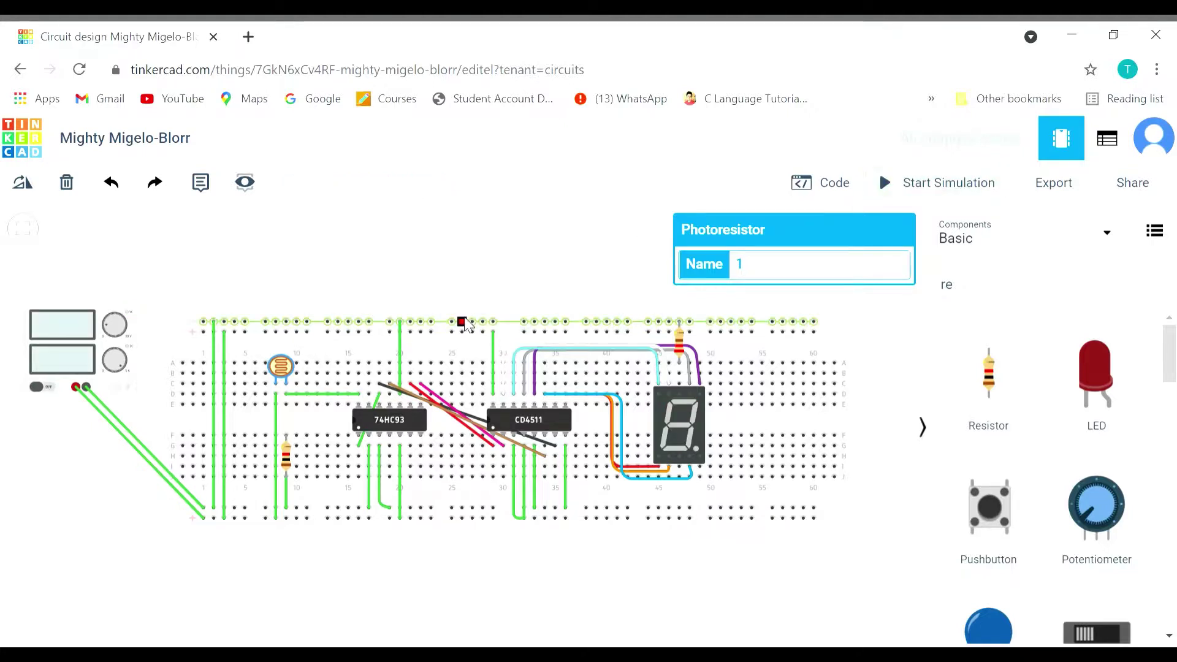
click(329, 284)
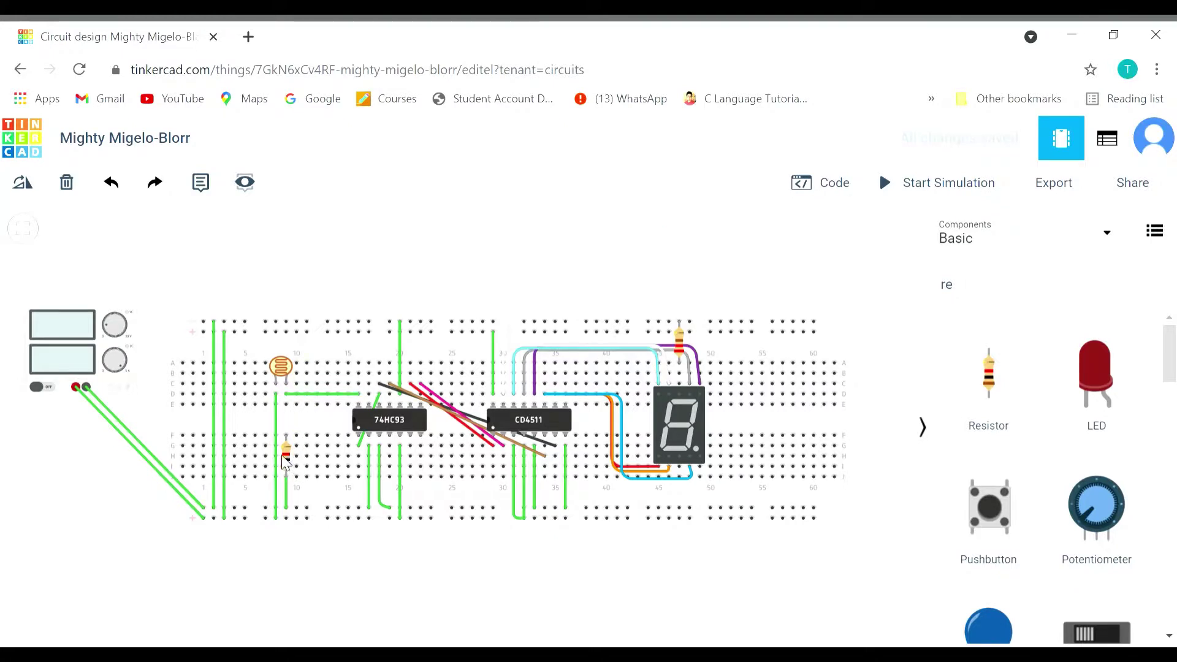
drag(285, 452, 288, 414)
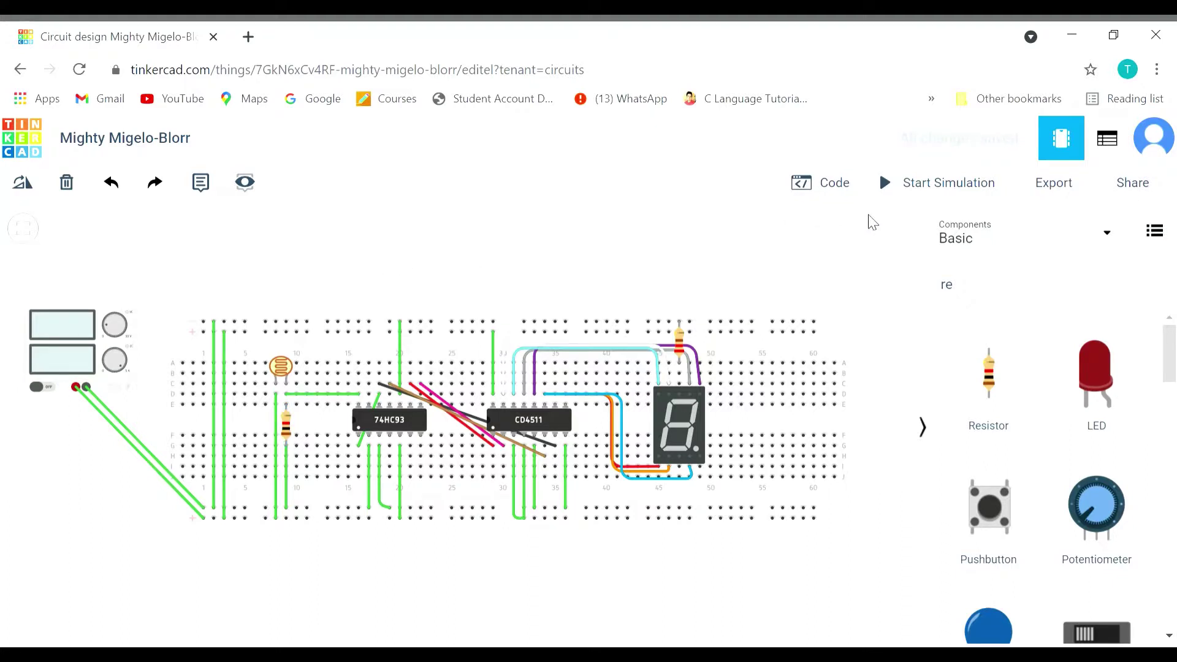
click(952, 192)
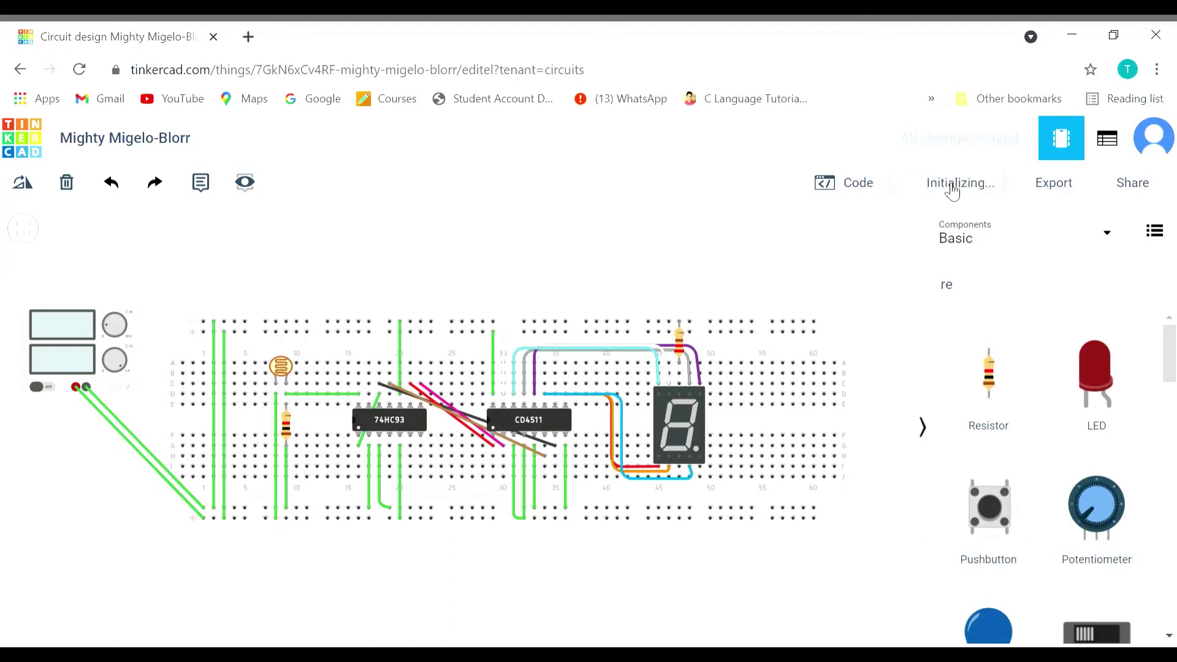
click(283, 378)
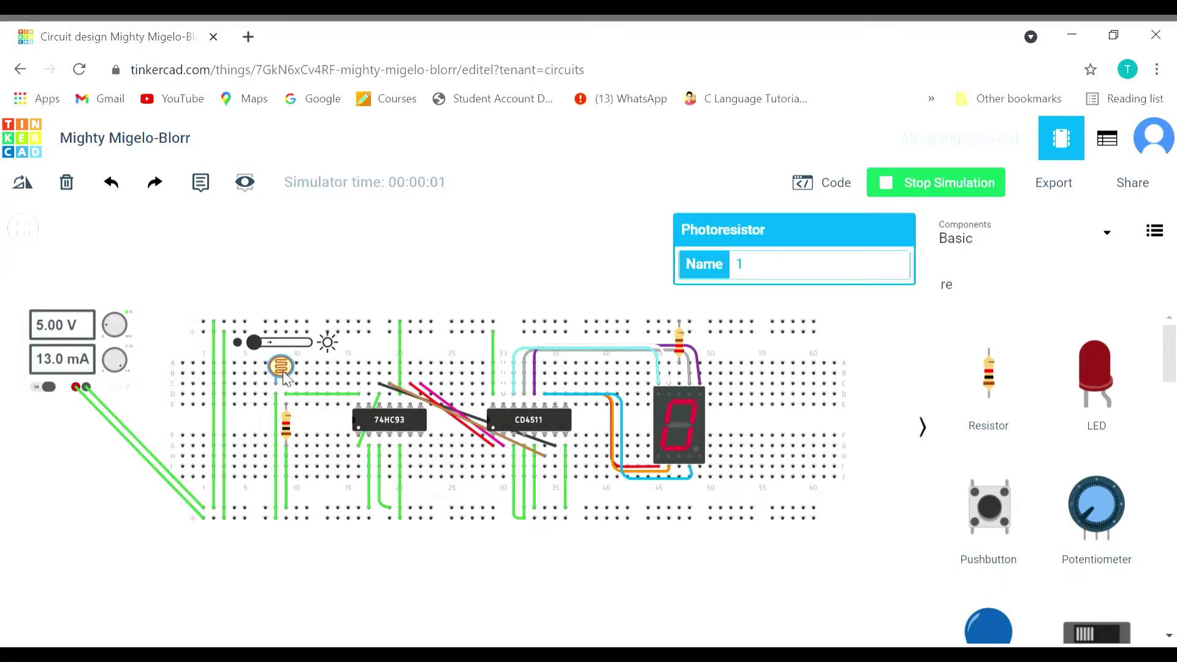
drag(254, 342, 343, 357)
mouse_move(261, 355)
mouse_down()
mouse_move(318, 344)
mouse_move(252, 346)
mouse_up()
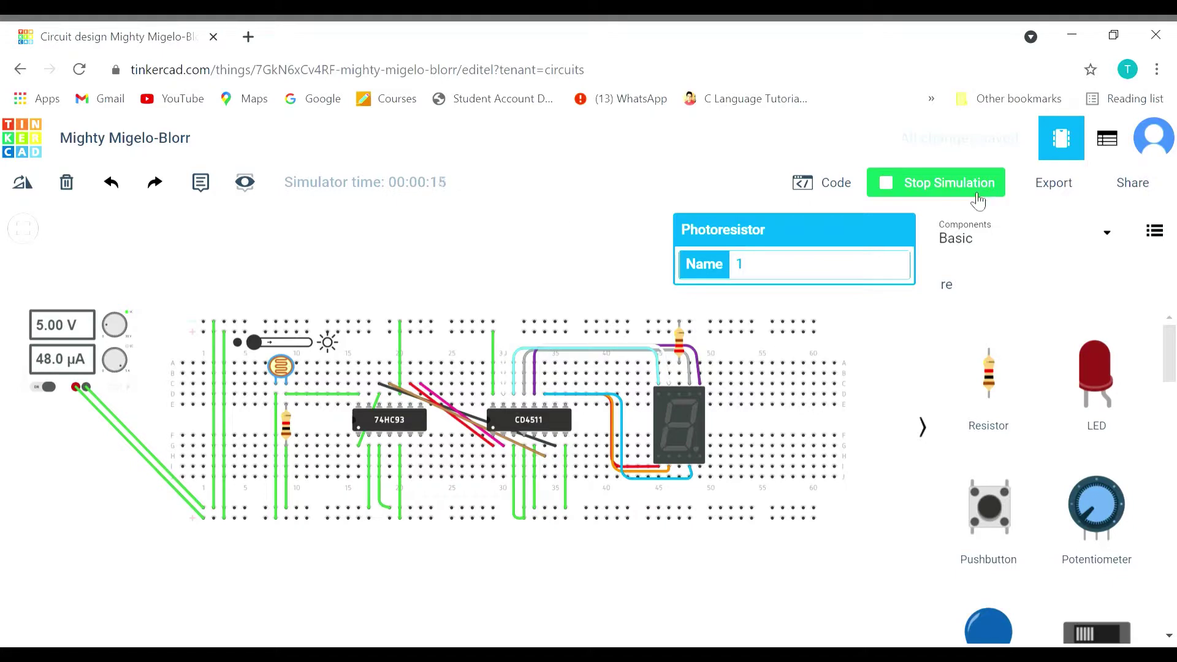
click(938, 187)
click(937, 187)
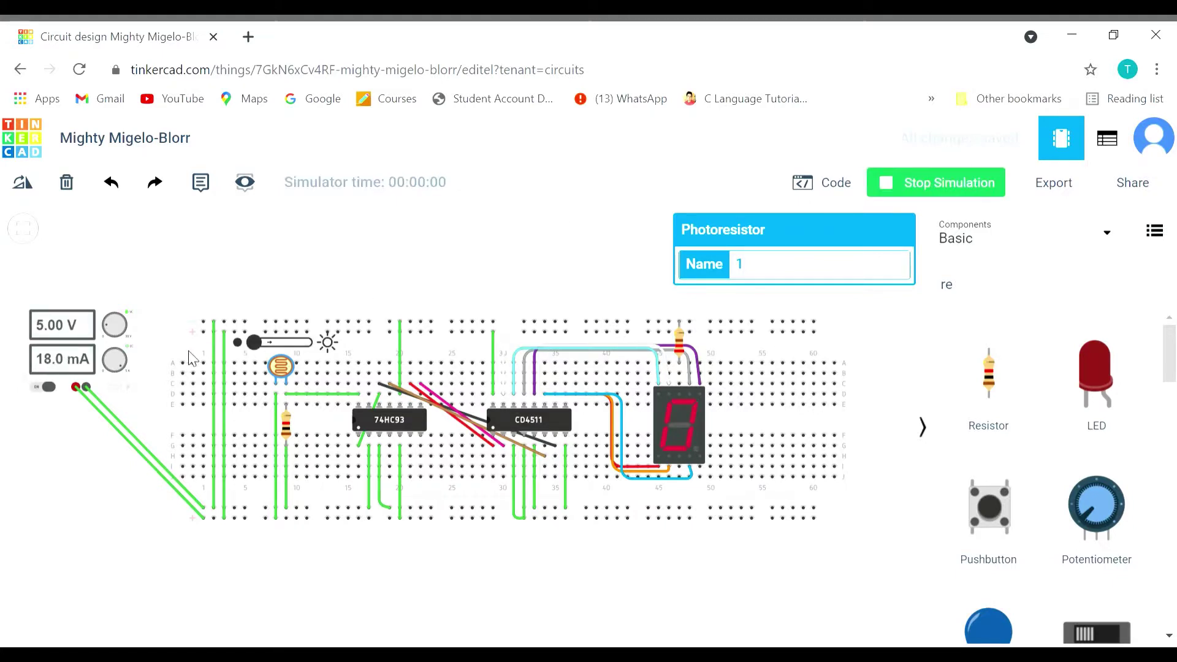
drag(292, 348, 245, 370)
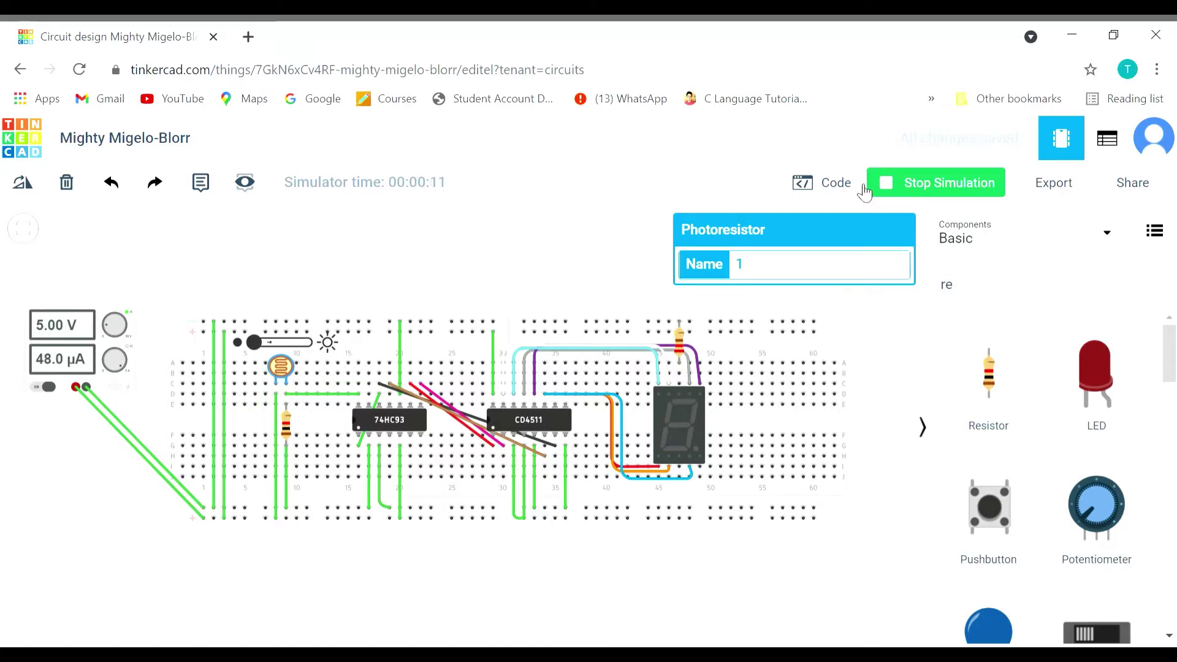
click(907, 187)
click(583, 282)
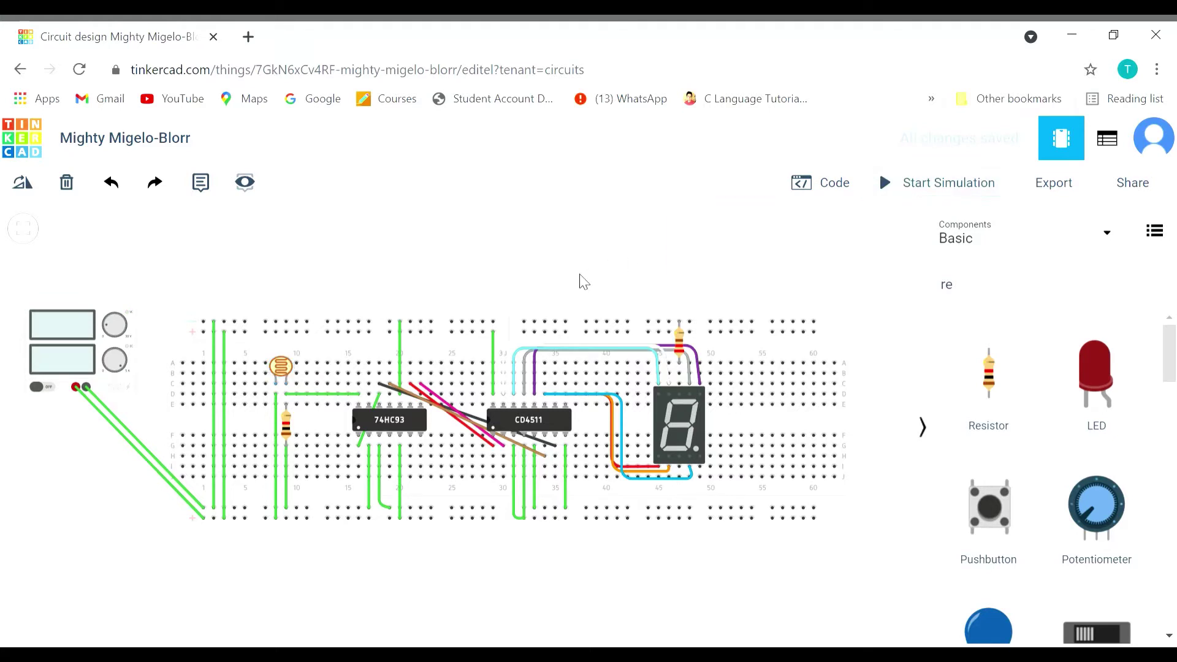